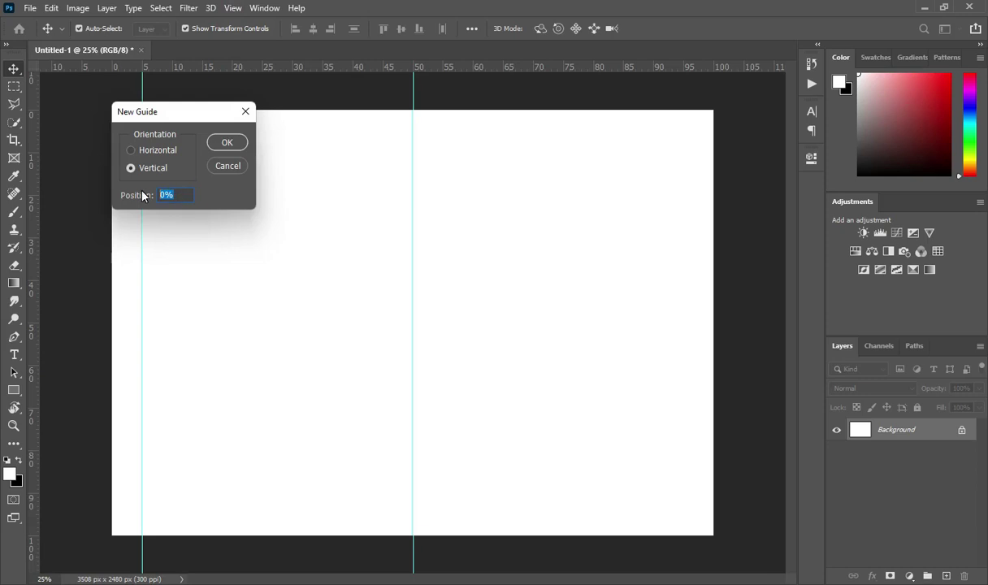
Add the 95% and 55% vertical guides, then lock all guides
key("Return")
left_click(208, 10)
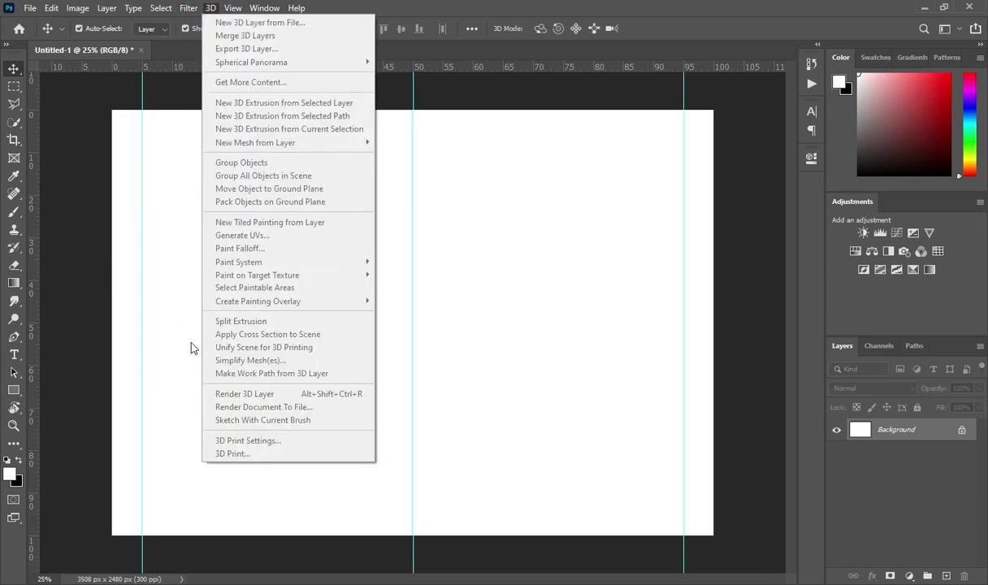
left_click(260, 403)
type("54")
left_click_drag(182, 188, 151, 195)
type("55")
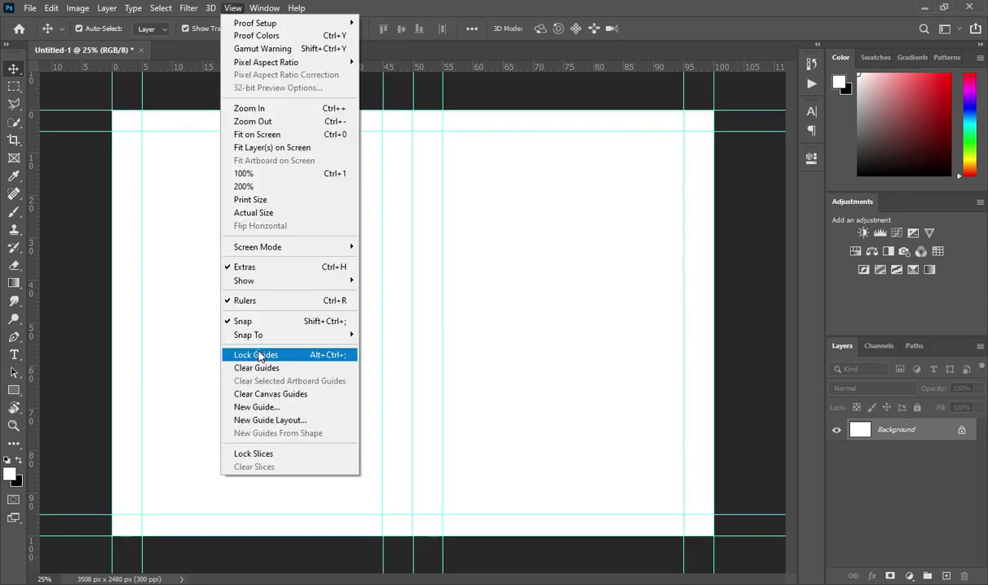
left_click(252, 351)
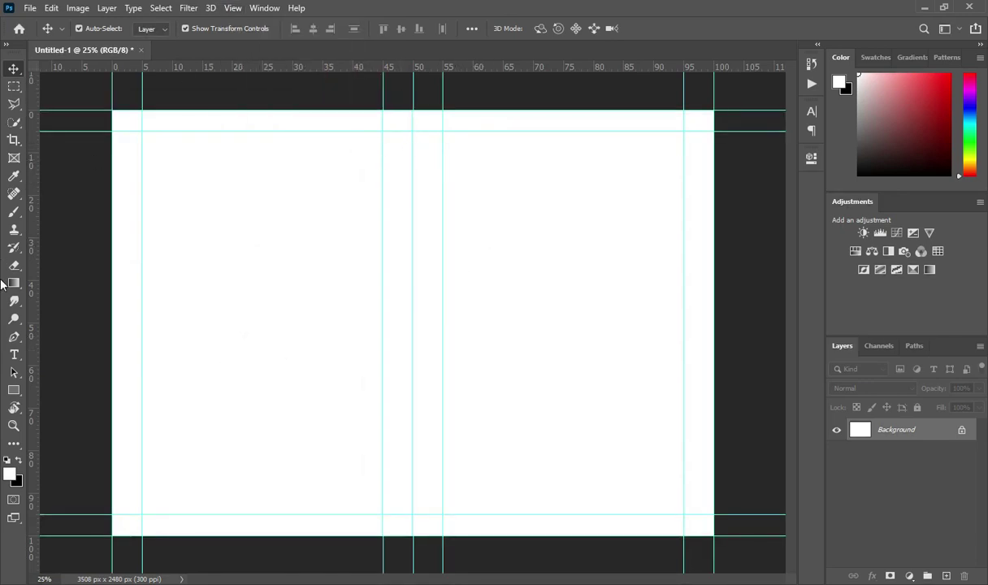
left_click(14, 391)
Draw Rectangle 1 from the 50% centre guide to the canvas's bottom-right corner
key("u")
left_click_drag(413, 109, 480, 278)
left_click_drag(658, 482, 713, 536)
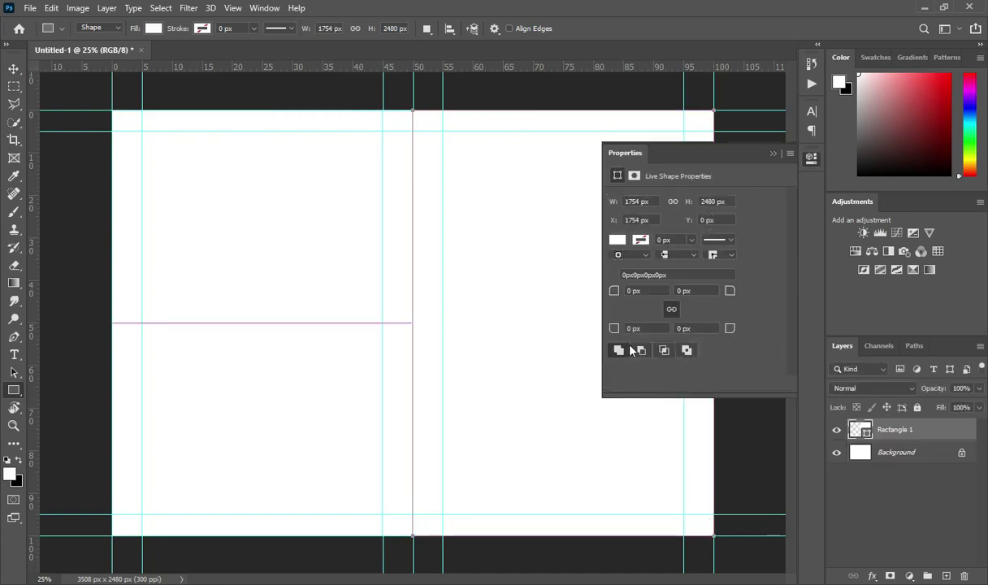
key("v")
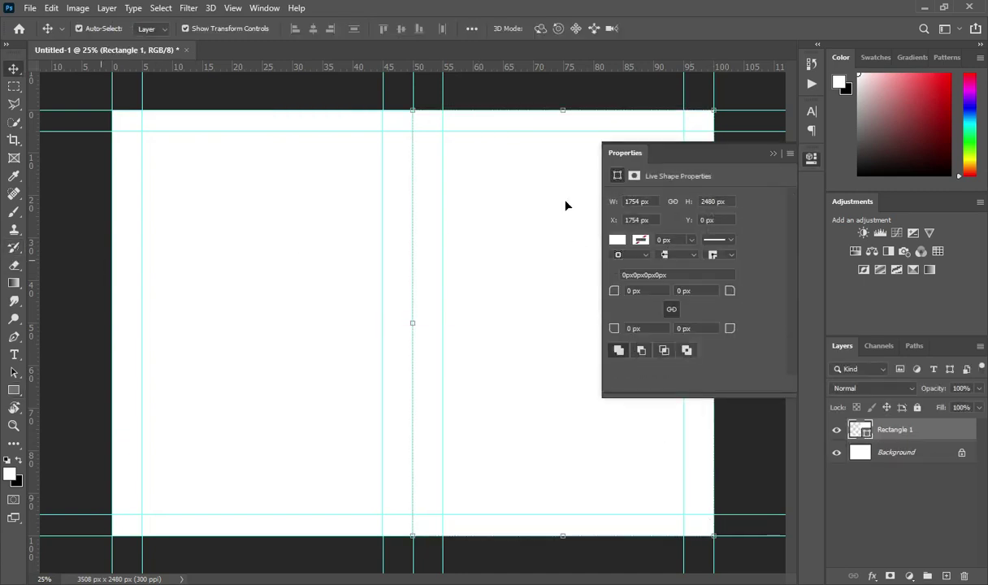
left_click(773, 155)
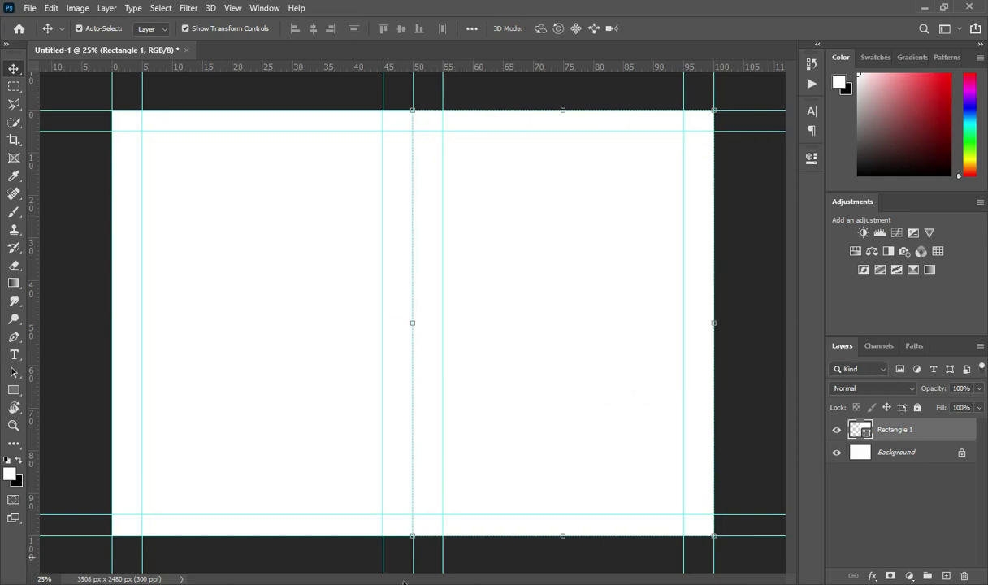
Place image a onto the spread and position it in the upper right
key("alt+Tab")
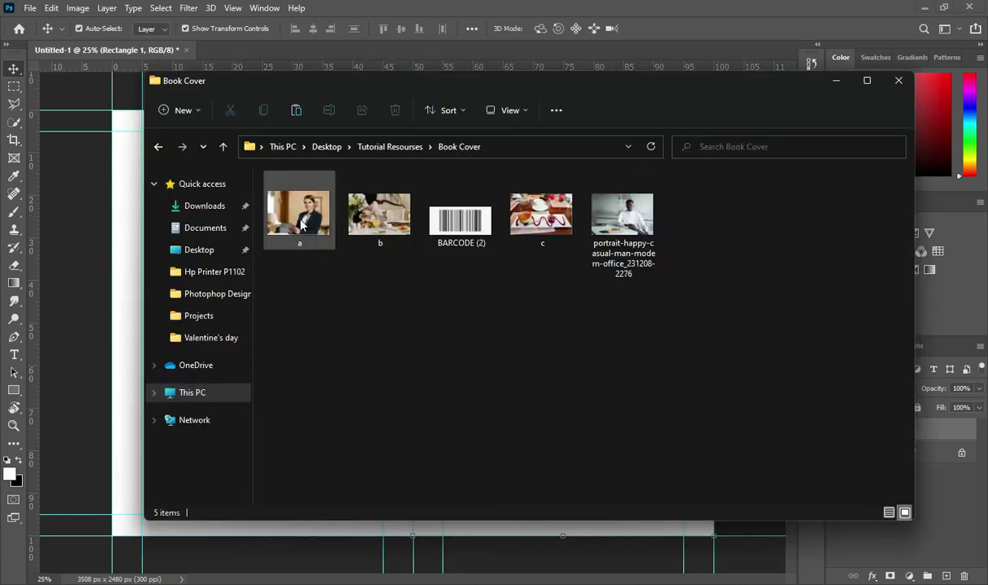
left_click(288, 209)
left_click_drag(295, 224, 54, 332)
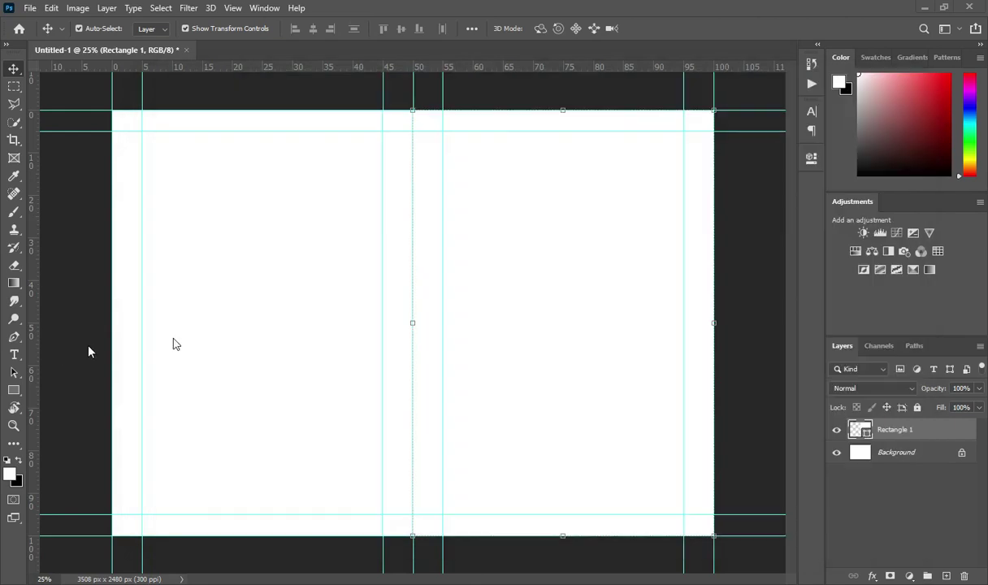
left_click_drag(479, 270, 591, 178)
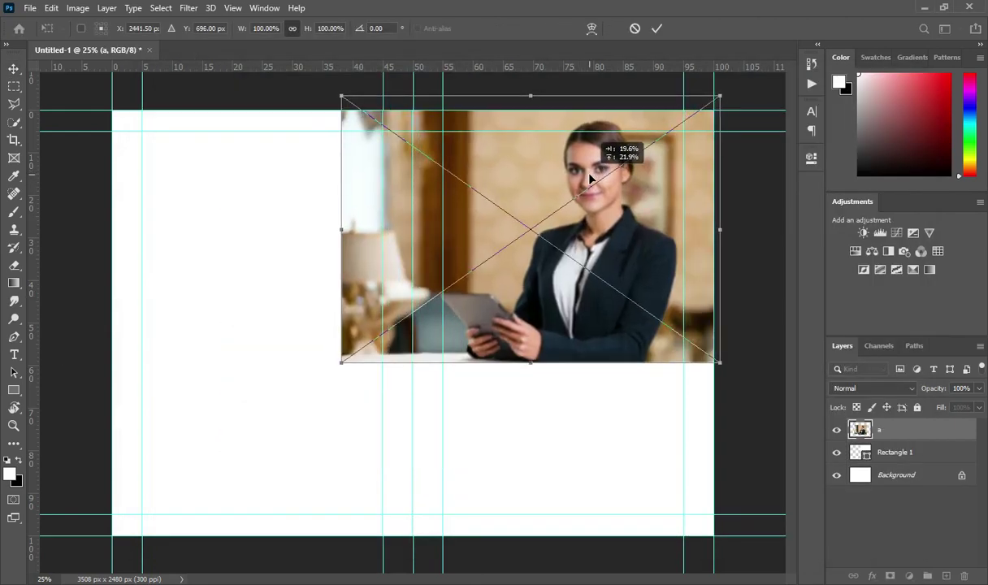
left_click_drag(591, 178, 592, 184)
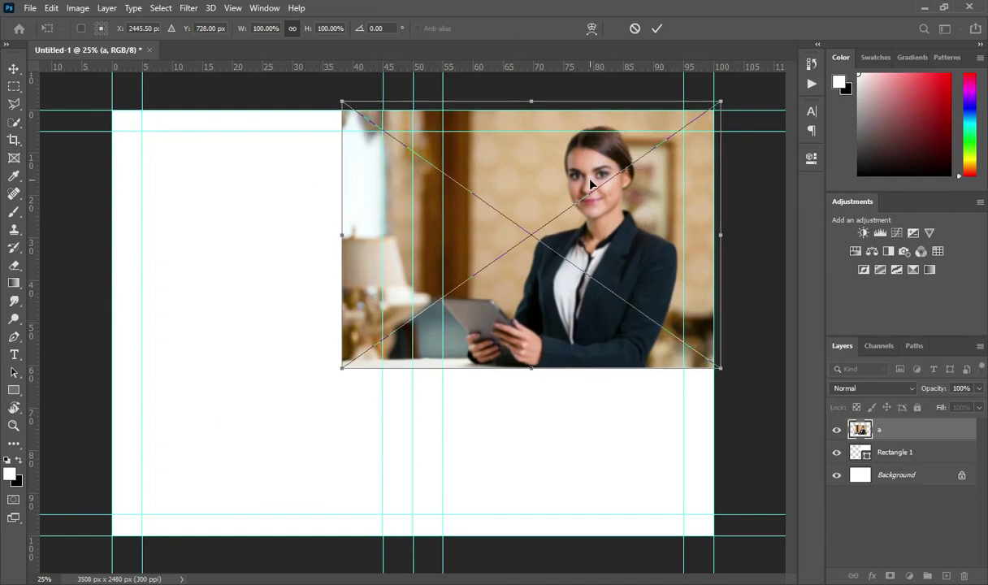
left_click(657, 29)
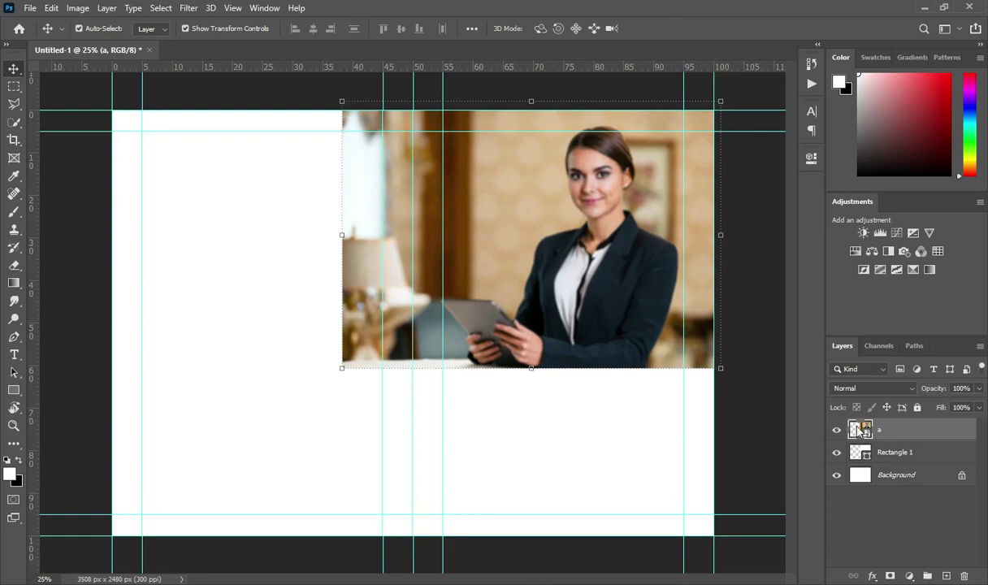
Clip photo a to Rectangle 1 with Create Clipping Mask
right_click(909, 440)
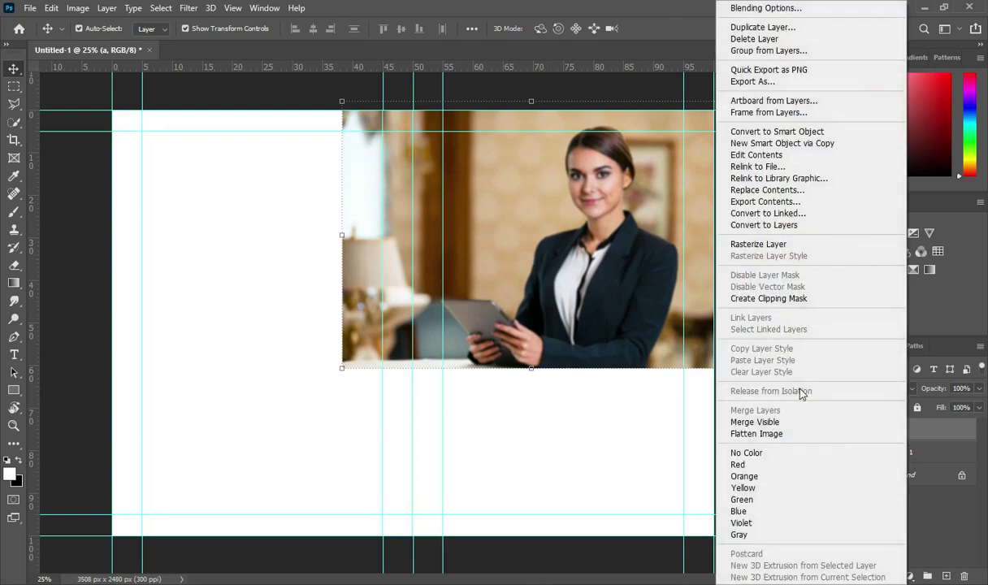
left_click(782, 302)
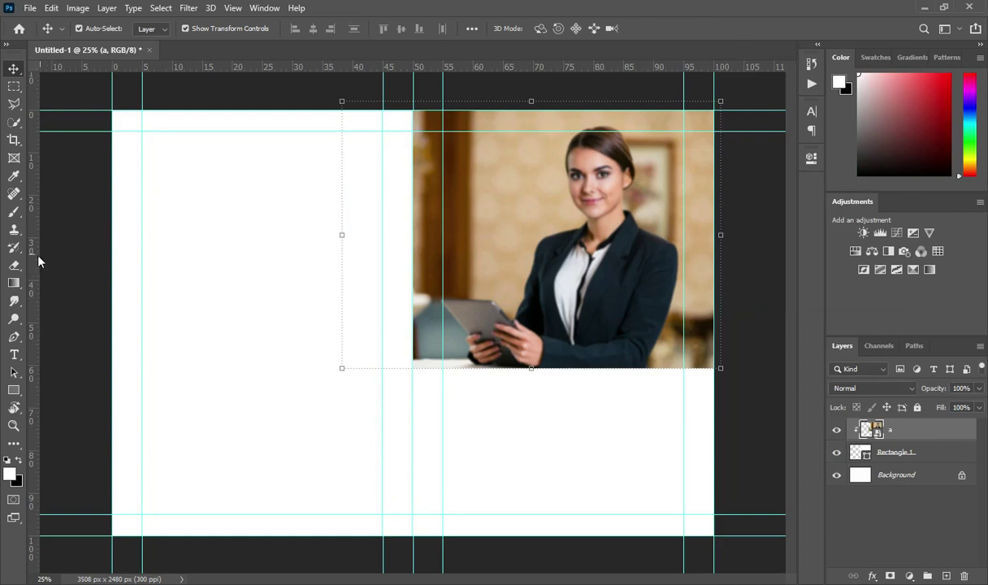
left_click(17, 390)
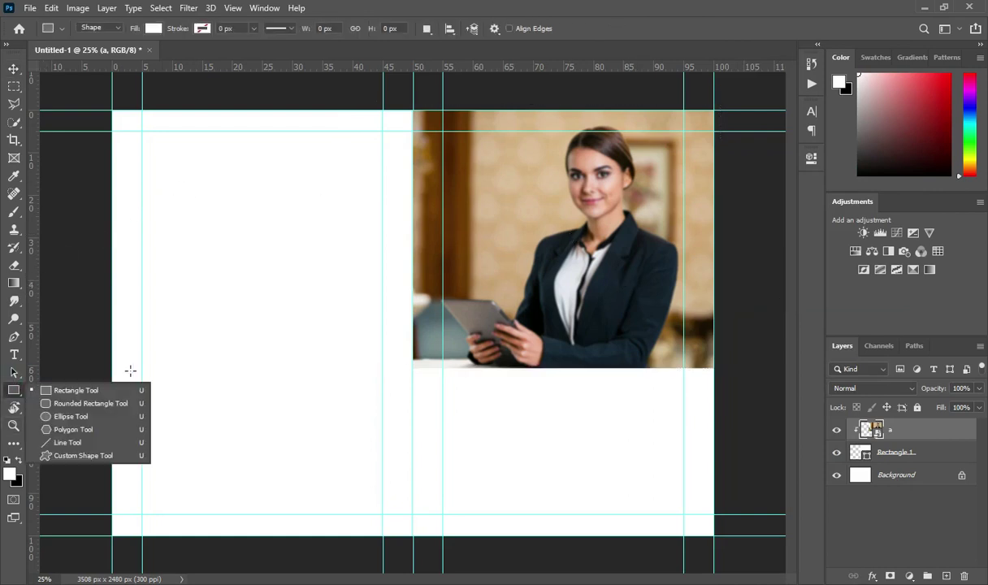
Draw white Rectangle 2 over the left part of the woman photo
left_click(98, 391)
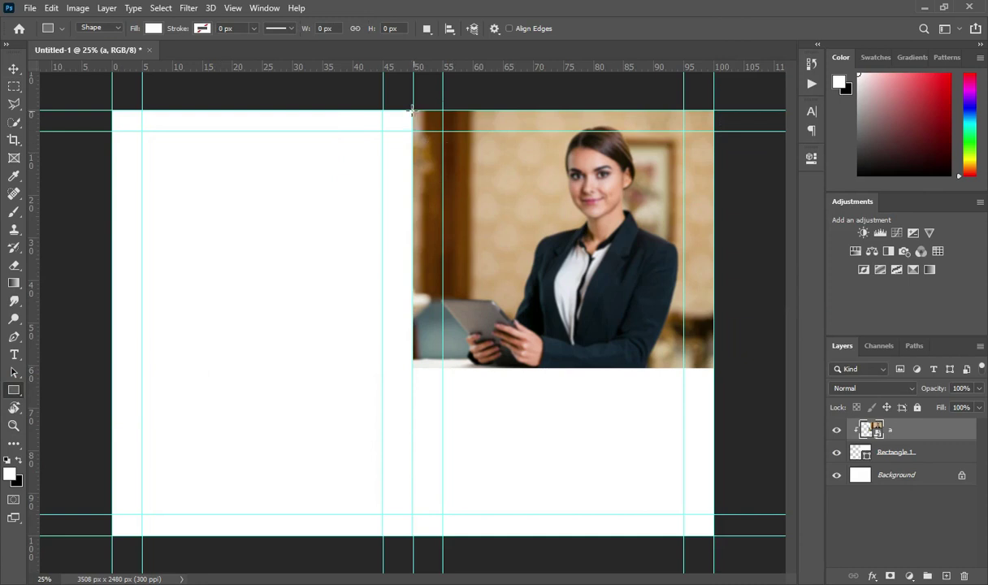
left_click_drag(413, 110, 556, 367)
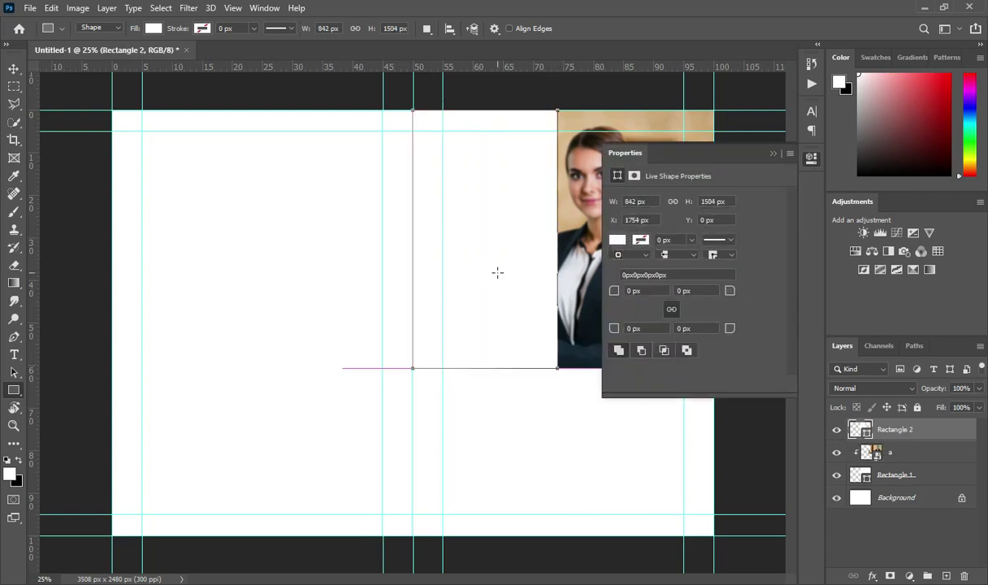
key("v")
left_click(773, 153)
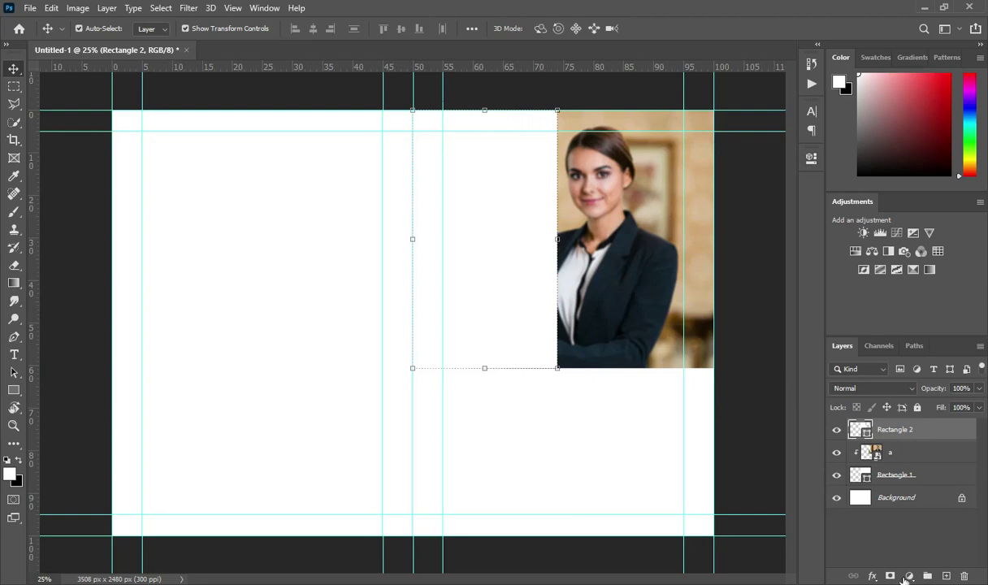
Mask Rectangle 2 with a horizontal gradient so it fades into the photo
left_click(890, 575)
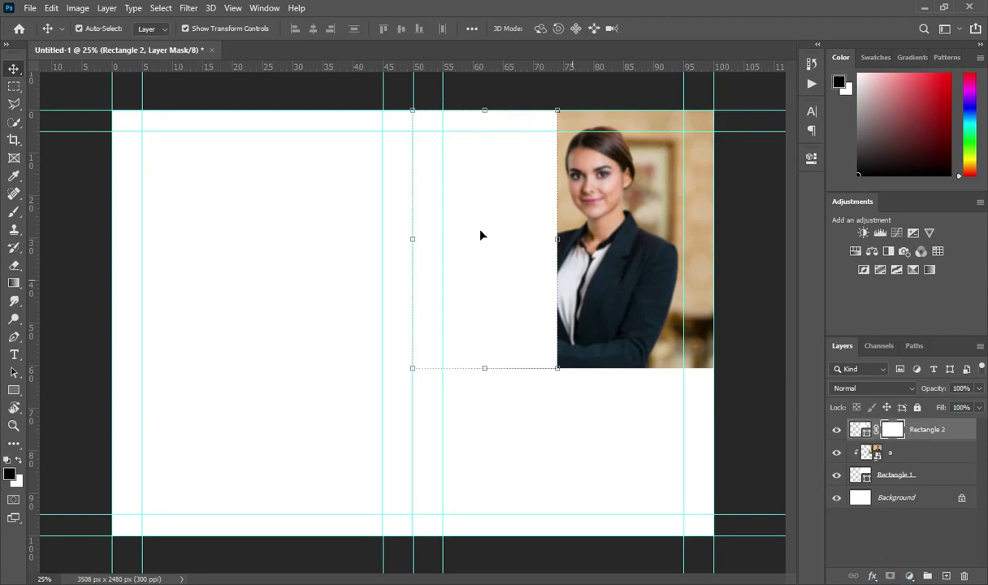
left_click(14, 283)
left_click_drag(594, 244, 460, 244)
left_click_drag(562, 242, 470, 255)
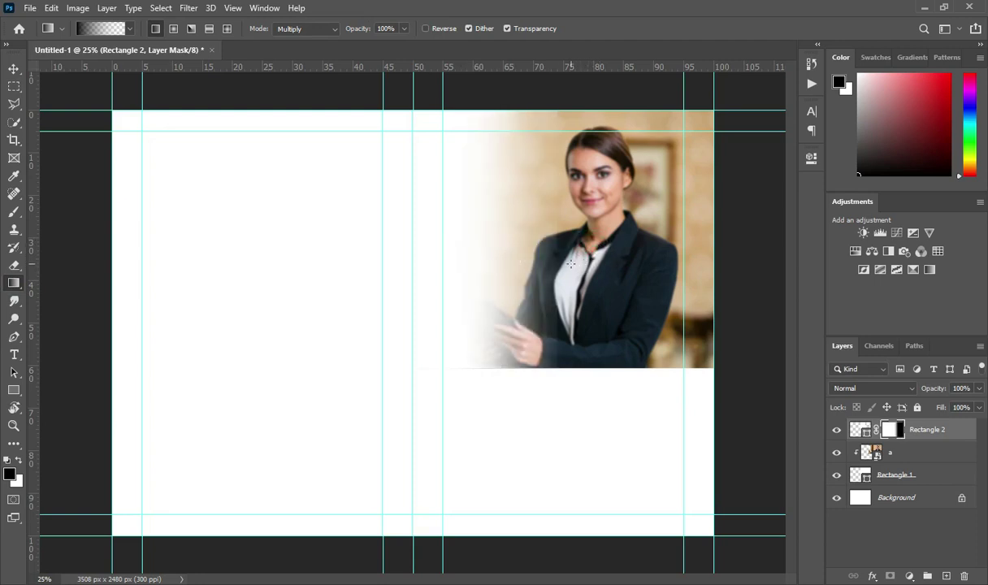
left_click(14, 69)
left_click(370, 178)
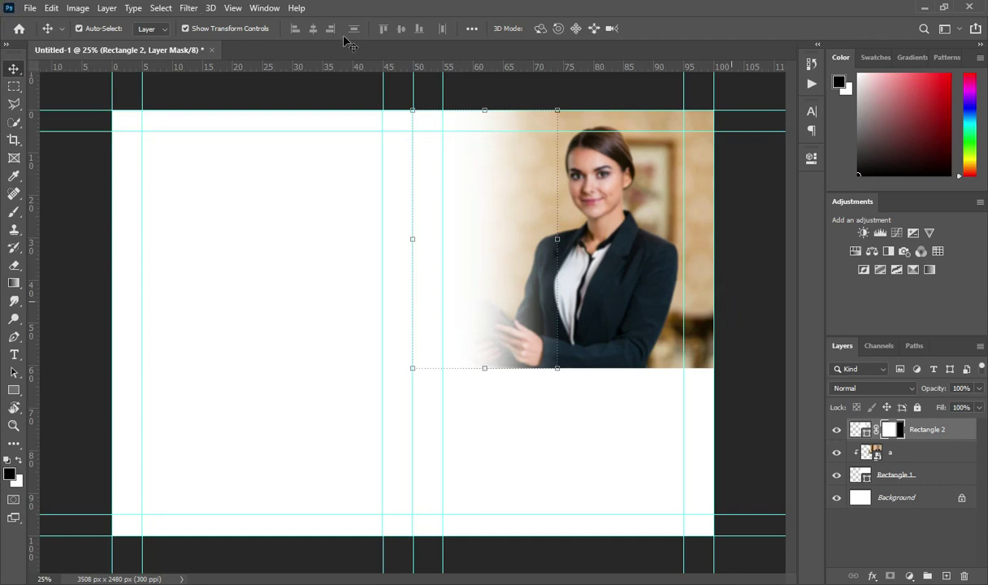
left_click(508, 426)
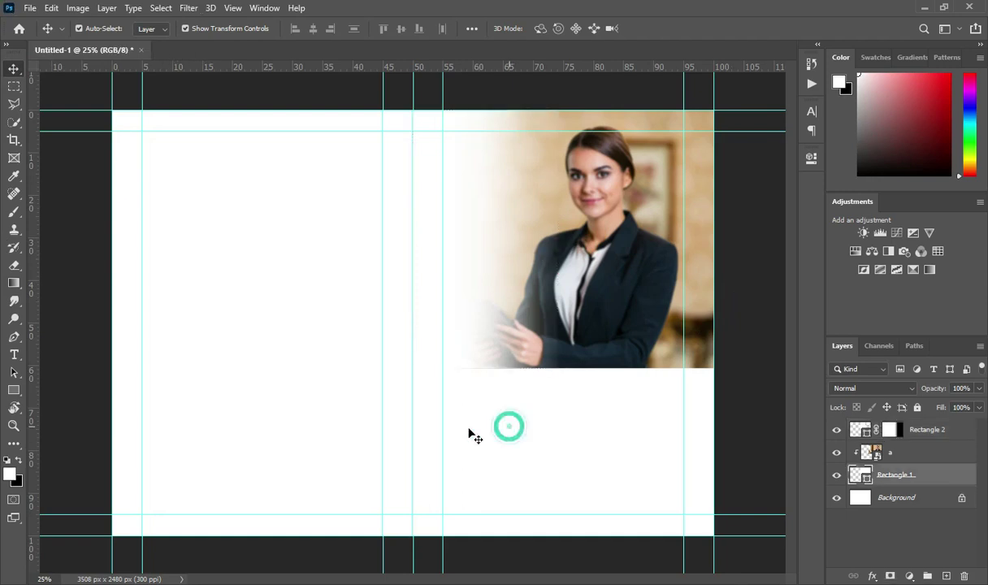
Place food photo c in the lower right and move its layer to the top
key("alt+Tab")
left_click(357, 213)
left_click_drag(552, 210, 97, 387)
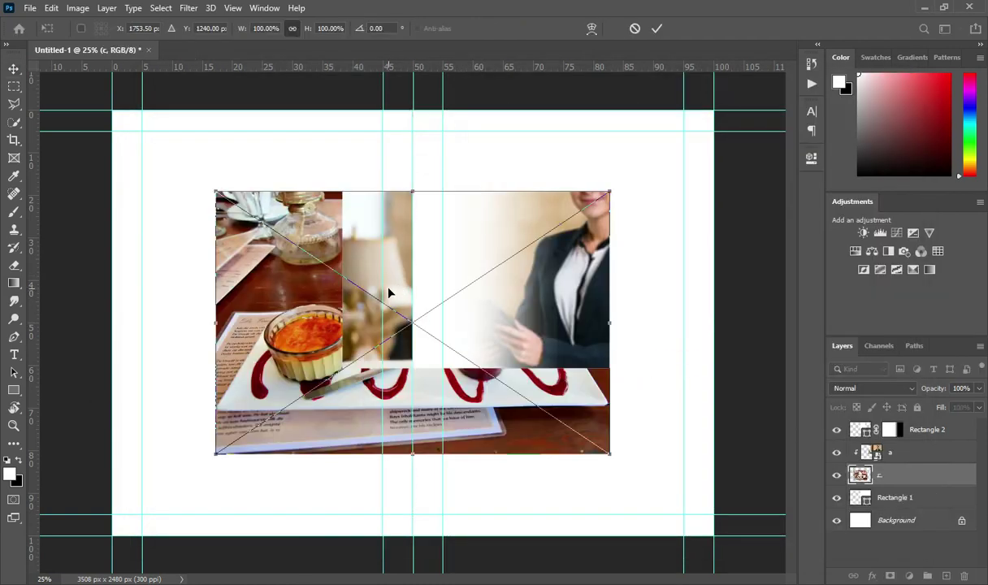
left_click_drag(333, 302, 502, 400)
left_click(885, 470)
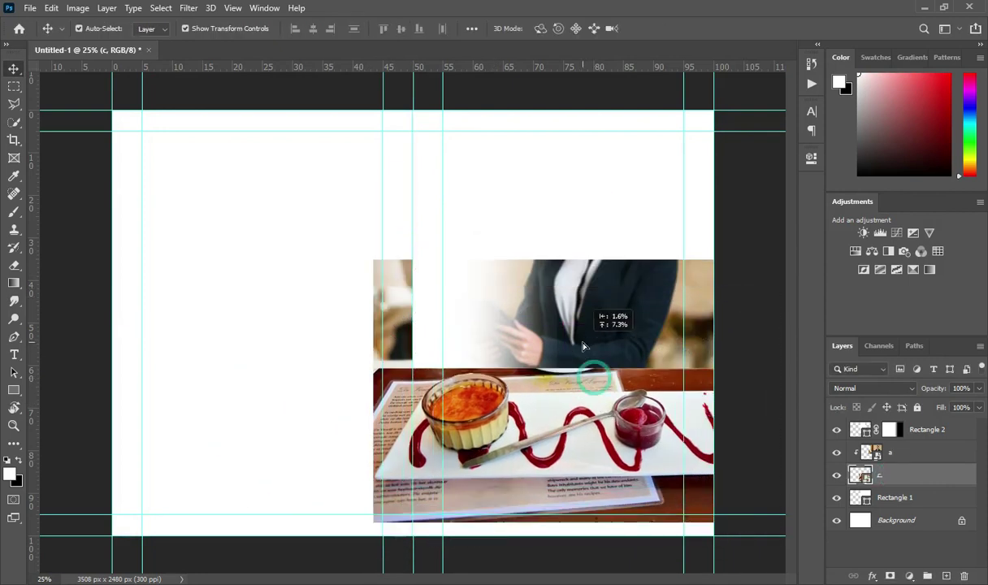
left_click_drag(895, 477, 899, 423)
left_click_drag(541, 406, 517, 451)
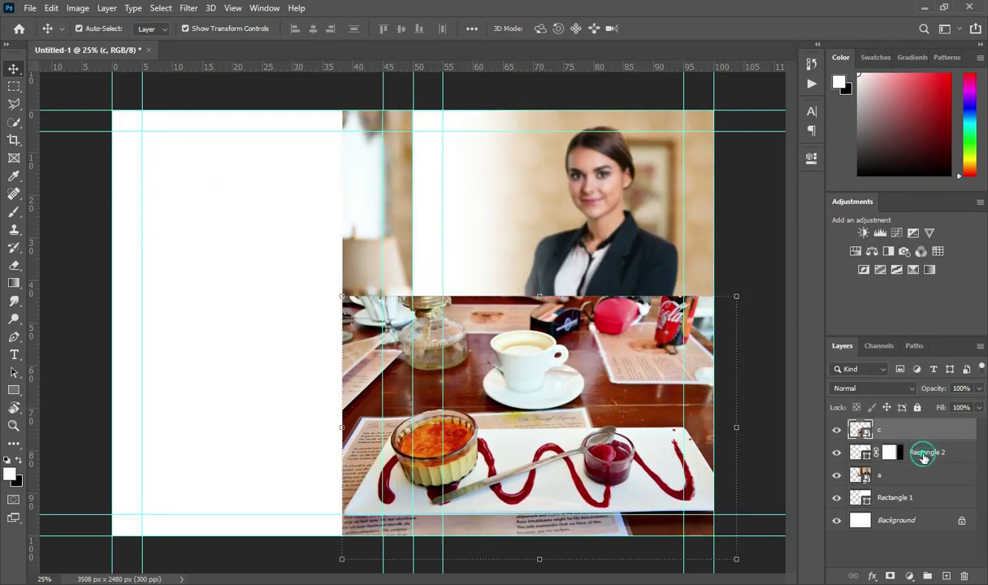
Clip woman photo a to the rectangle beneath it again
right_click(924, 456)
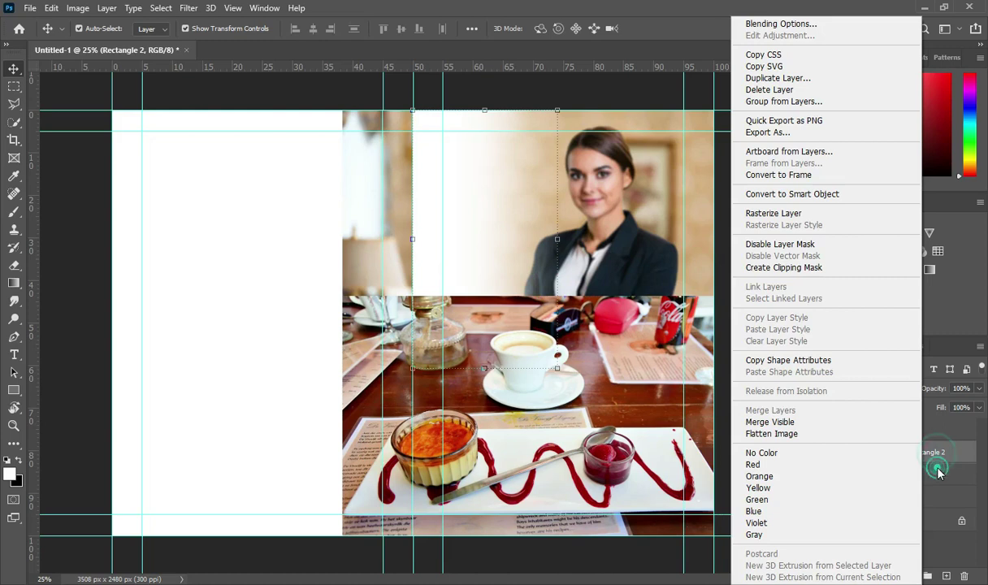
left_click(923, 479)
right_click(903, 483)
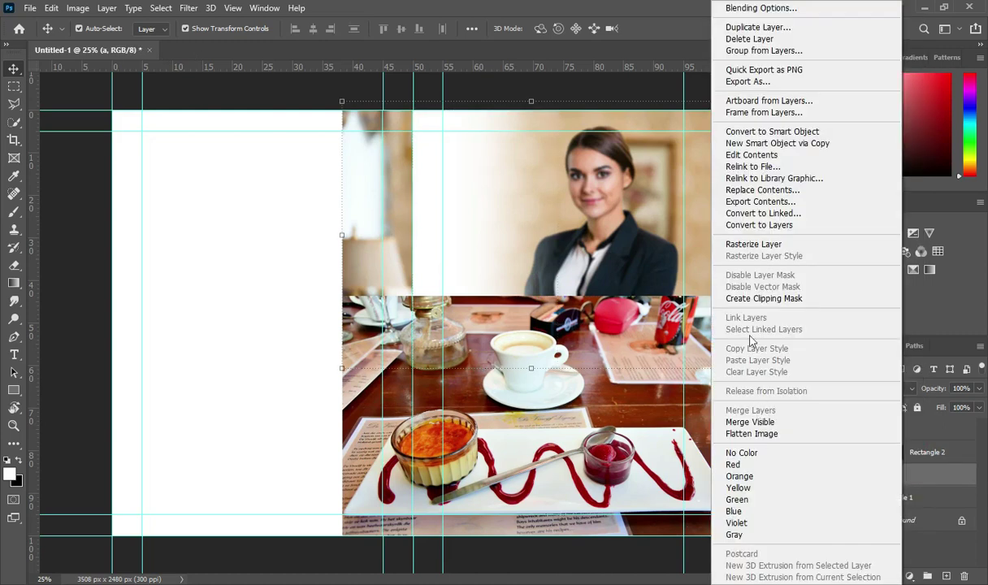
left_click(755, 298)
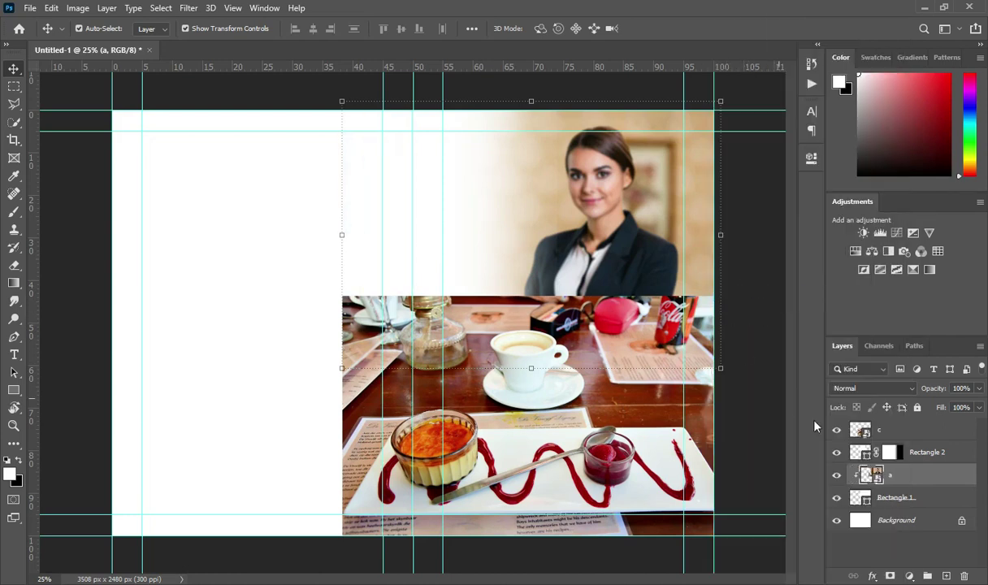
left_click(861, 429)
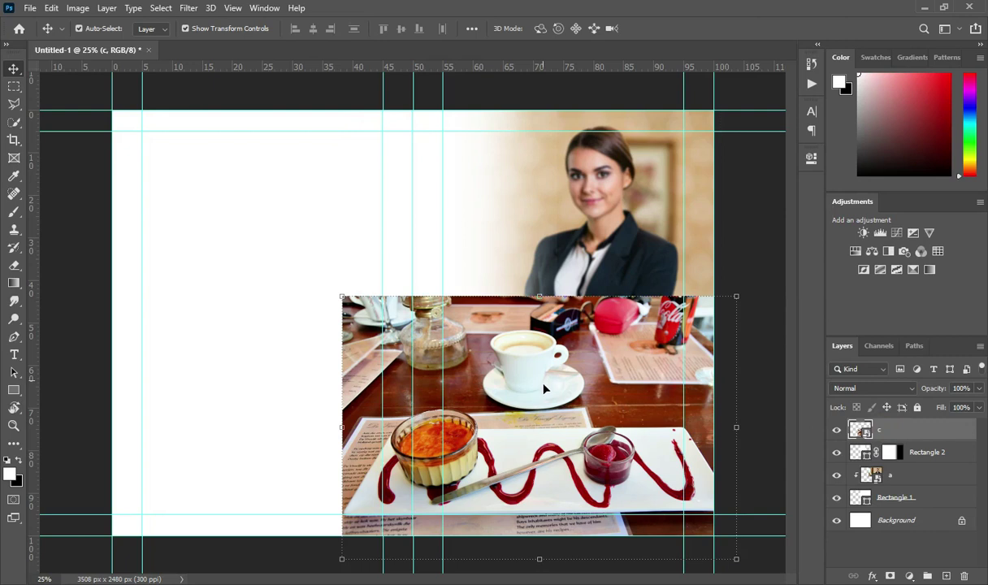
Scale food photo c to about 81% and position it in the lower right
left_click_drag(544, 390, 558, 374)
left_click_drag(558, 283, 553, 331)
left_click_drag(562, 379, 563, 376)
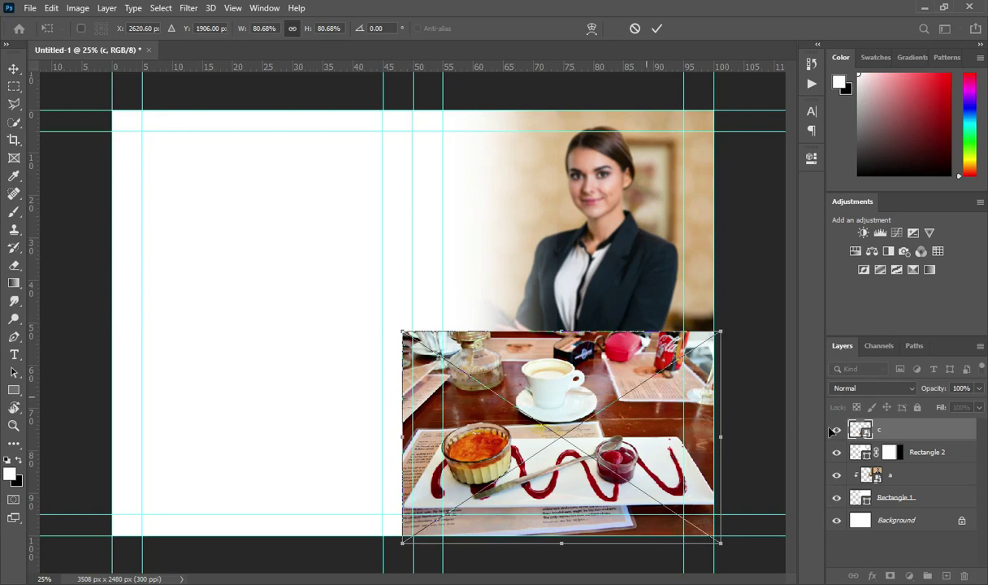
left_click(937, 392)
Lower food photo c's layer opacity to 9%
left_click_drag(935, 391, 877, 397)
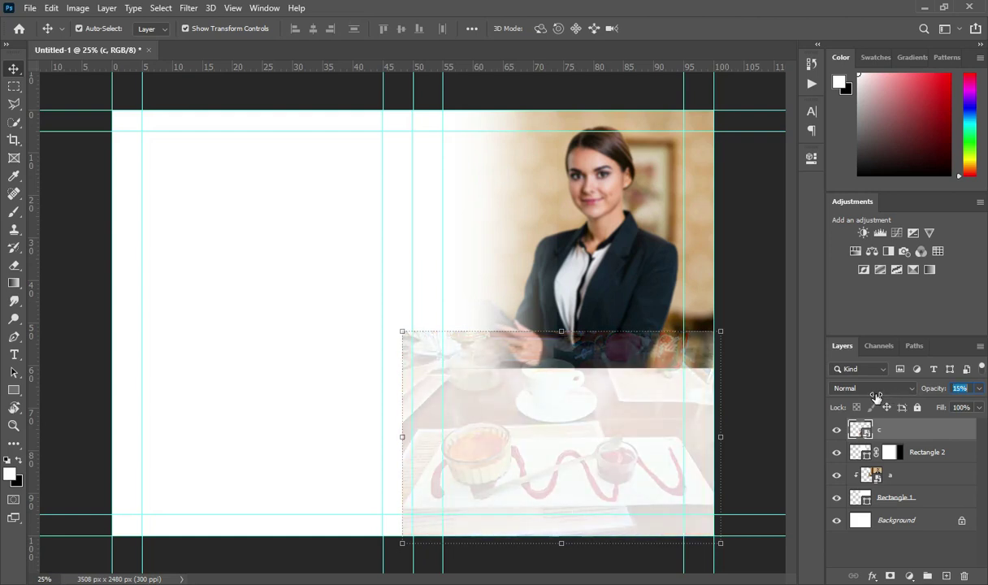
left_click_drag(874, 397, 873, 397)
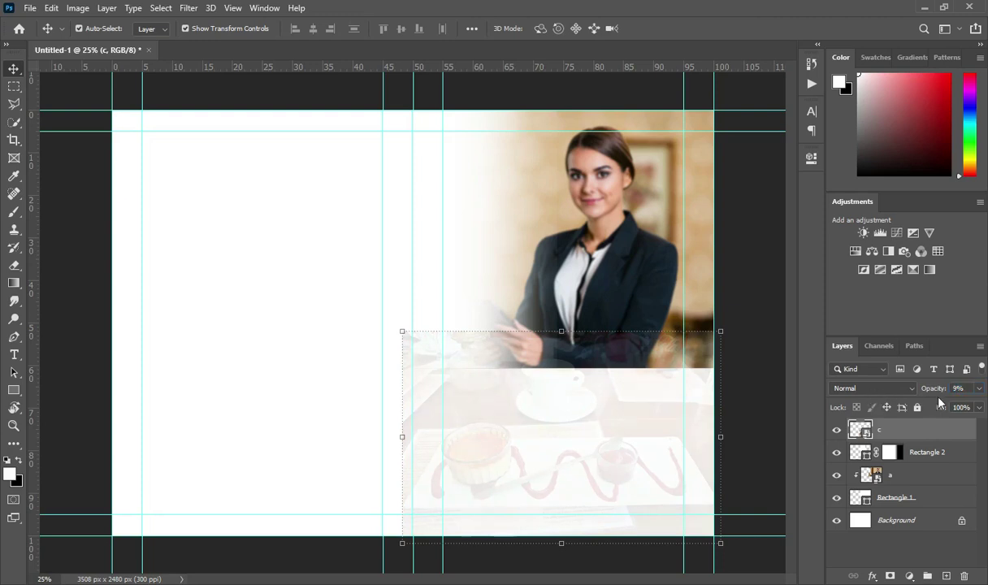
left_click(927, 430, "ctrl")
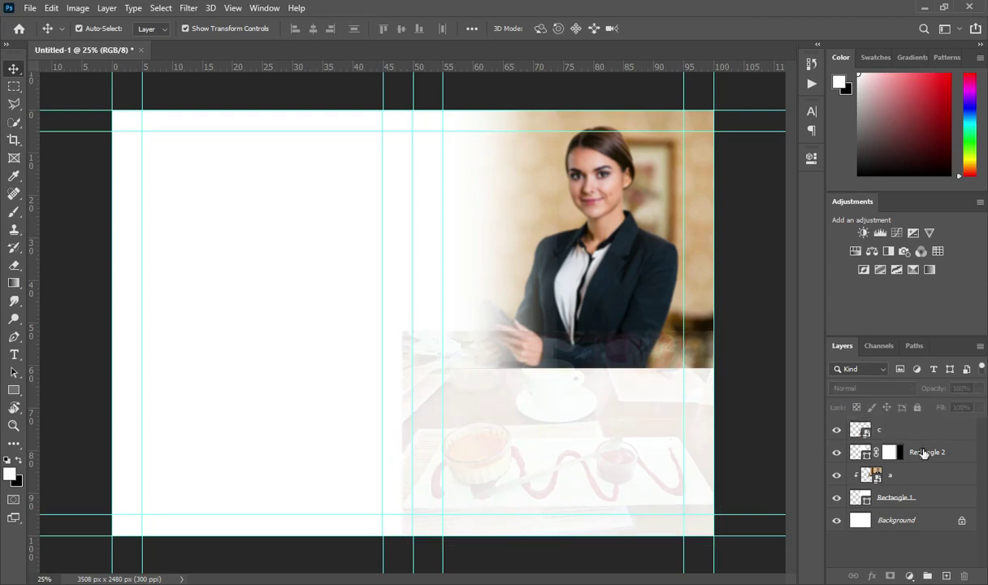
right_click(923, 454)
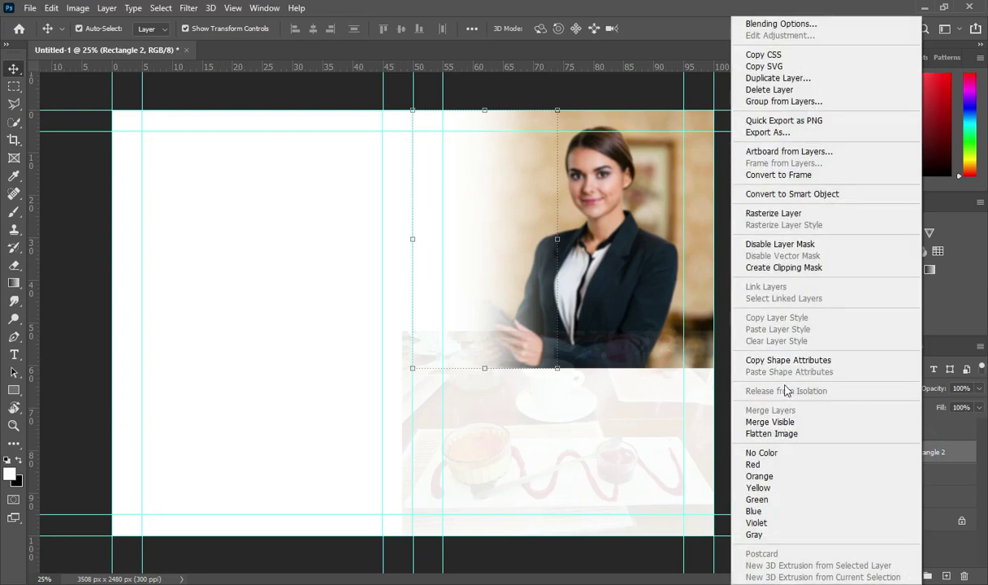
Clip Rectangle 2 and food photo c to the layers below, then zoom out to 25%
left_click(777, 271)
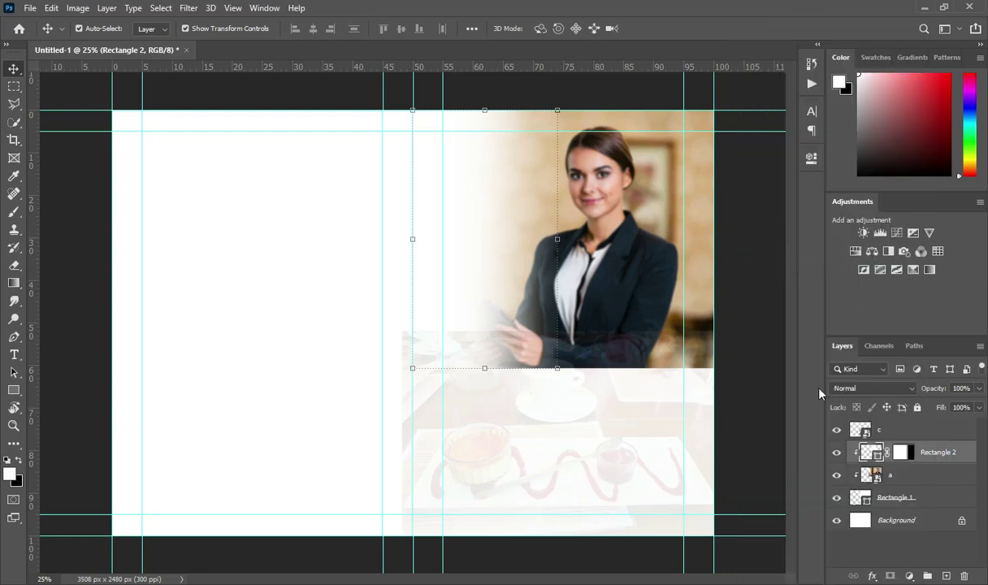
left_click(902, 432)
right_click(859, 429)
left_click(764, 289)
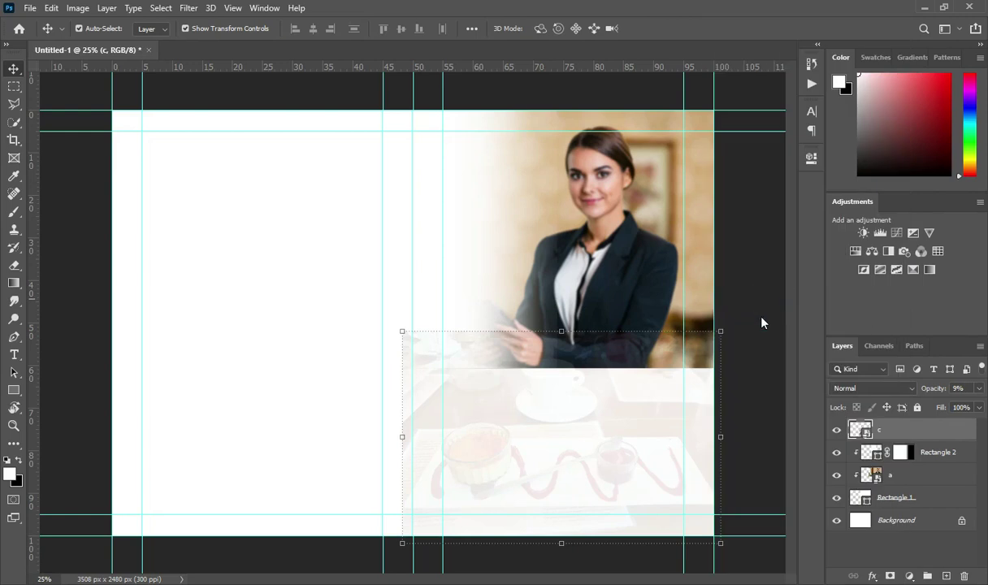
key("ctrl+t")
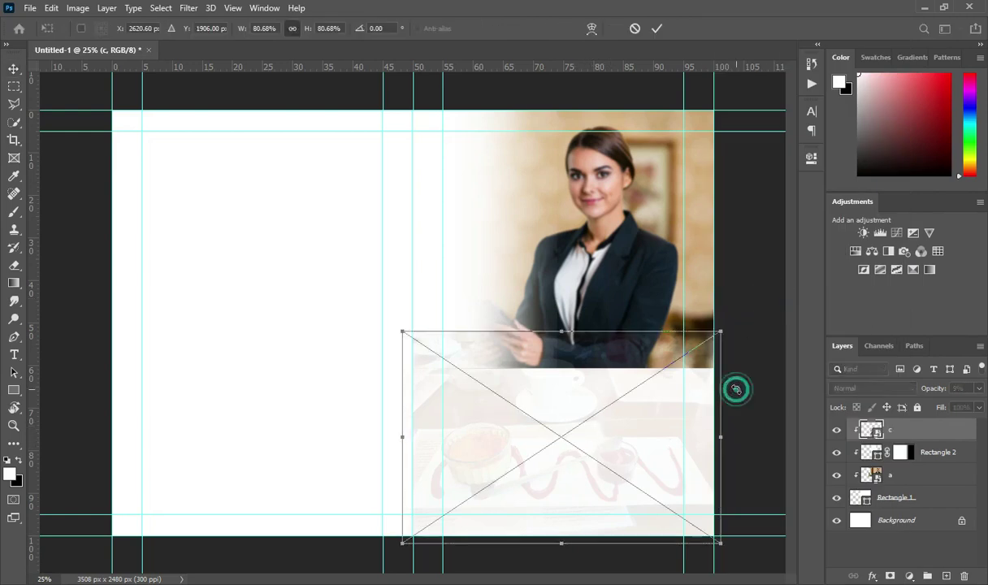
left_click(657, 28)
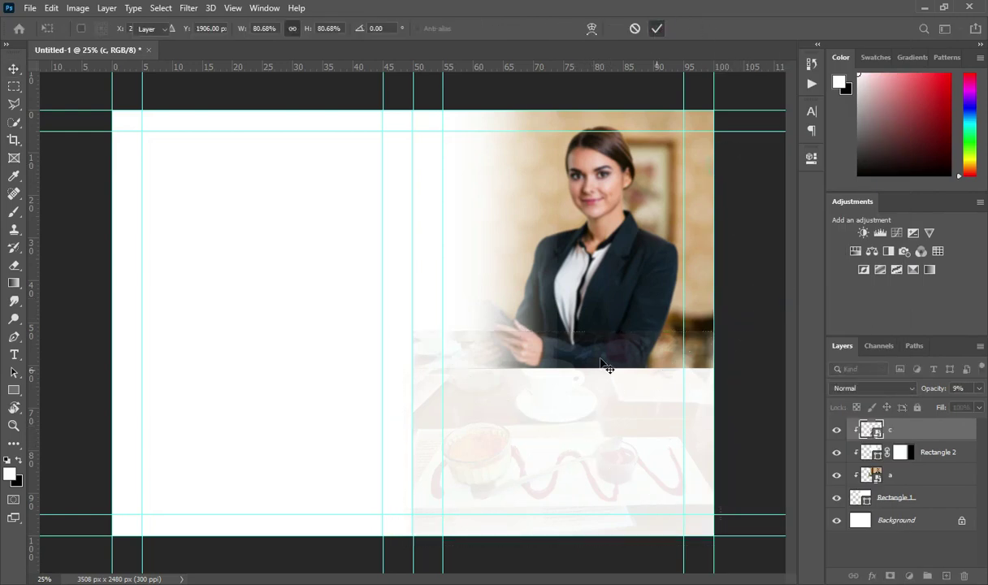
scroll(537, 316, "up", 1)
key("ctrl+minus")
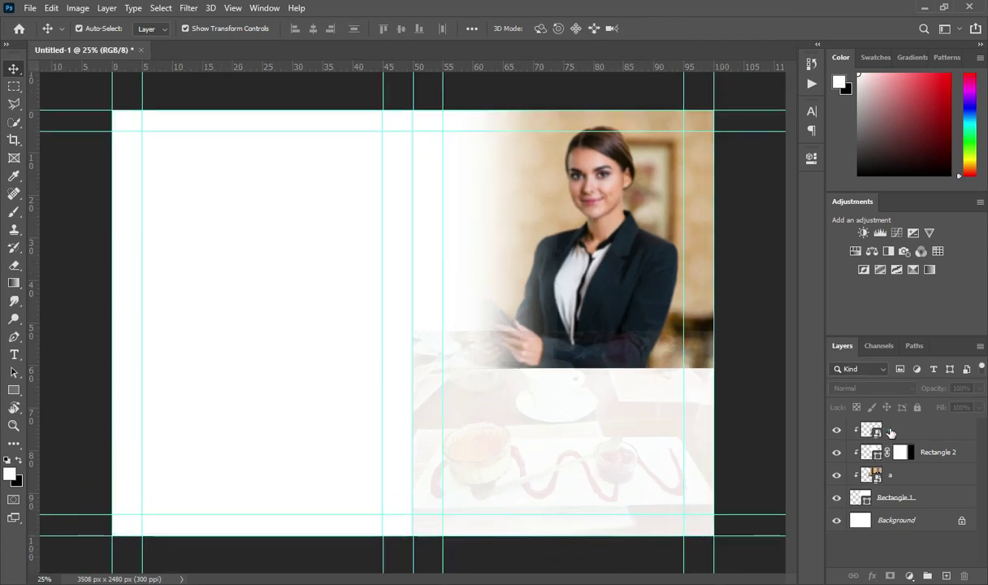
Add a layer mask and draw a vertical fade gradient on it
left_click(890, 575)
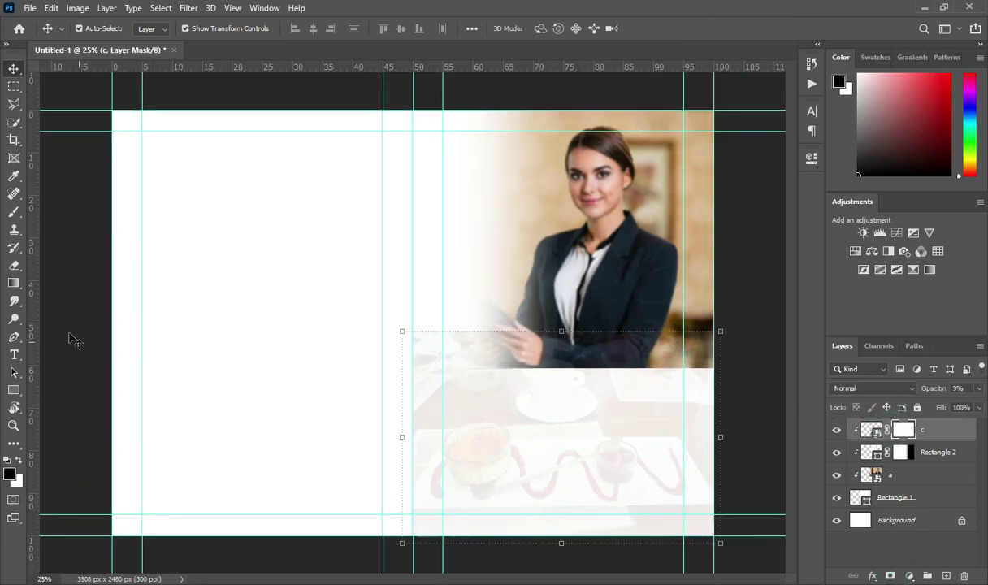
key("g")
left_click_drag(553, 316, 554, 390)
left_click_drag(561, 336, 562, 374)
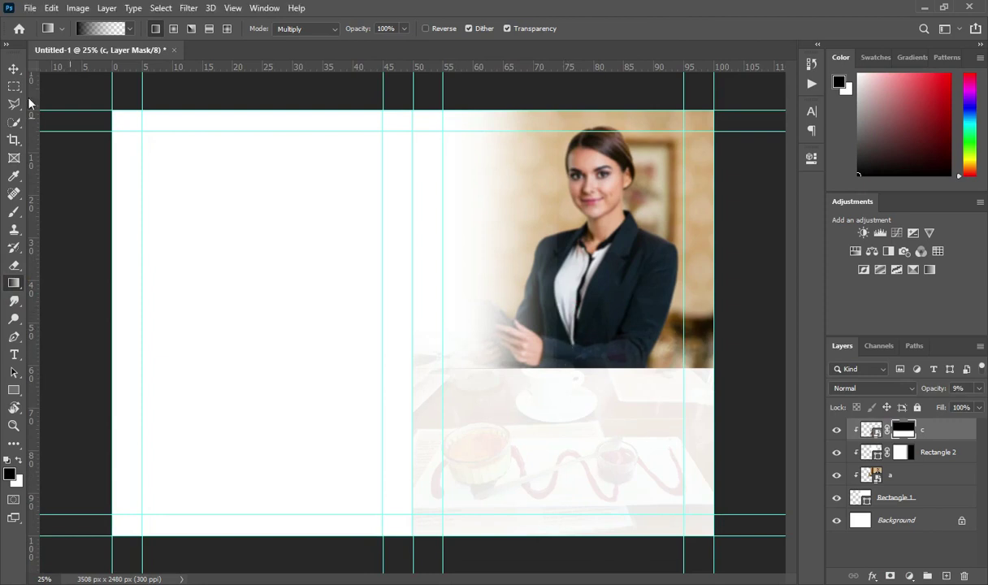
left_click(13, 68)
left_click(916, 461)
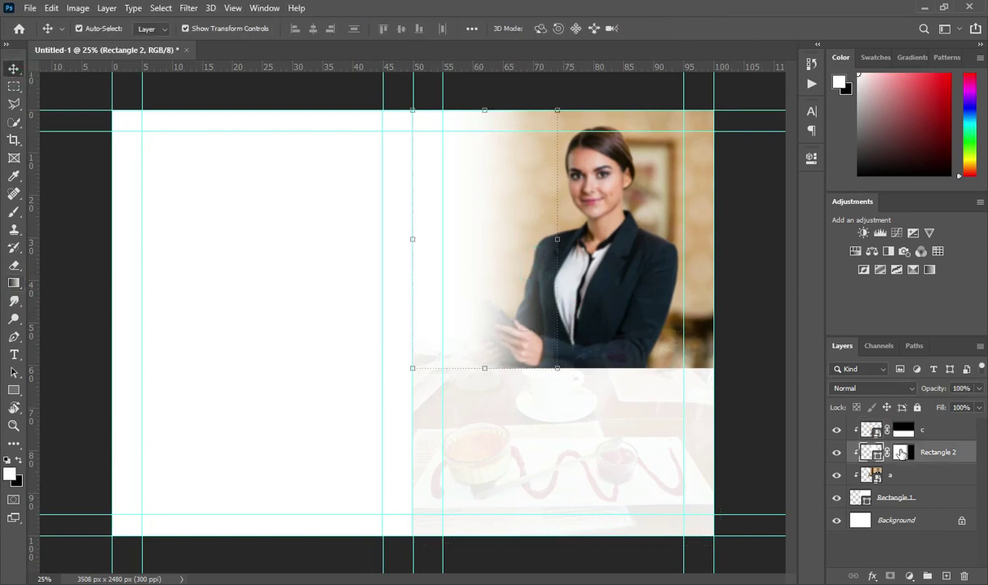
left_click(902, 453)
Mask woman photo a with a gradient so its lower edge fades out
left_click(897, 476)
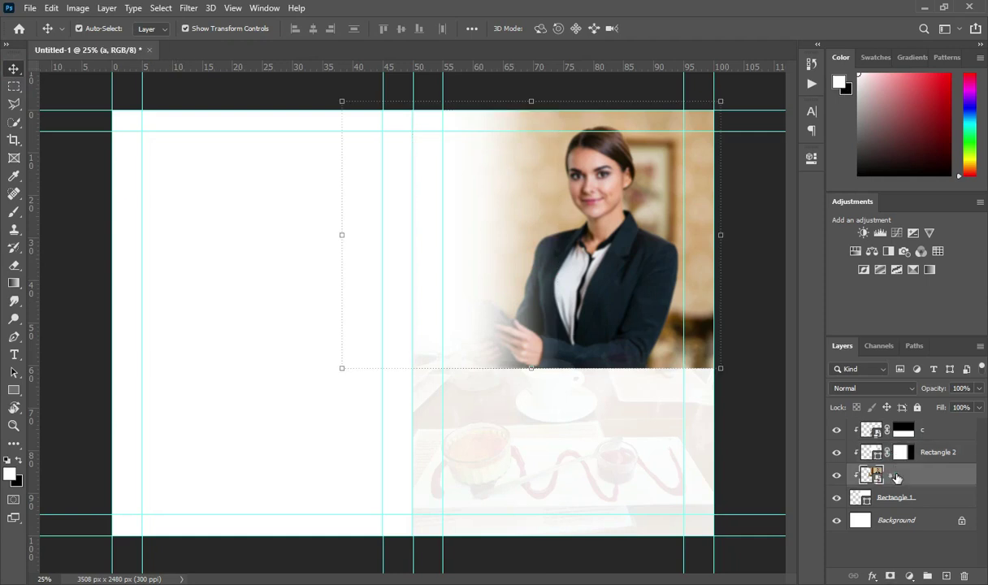
left_click(891, 575)
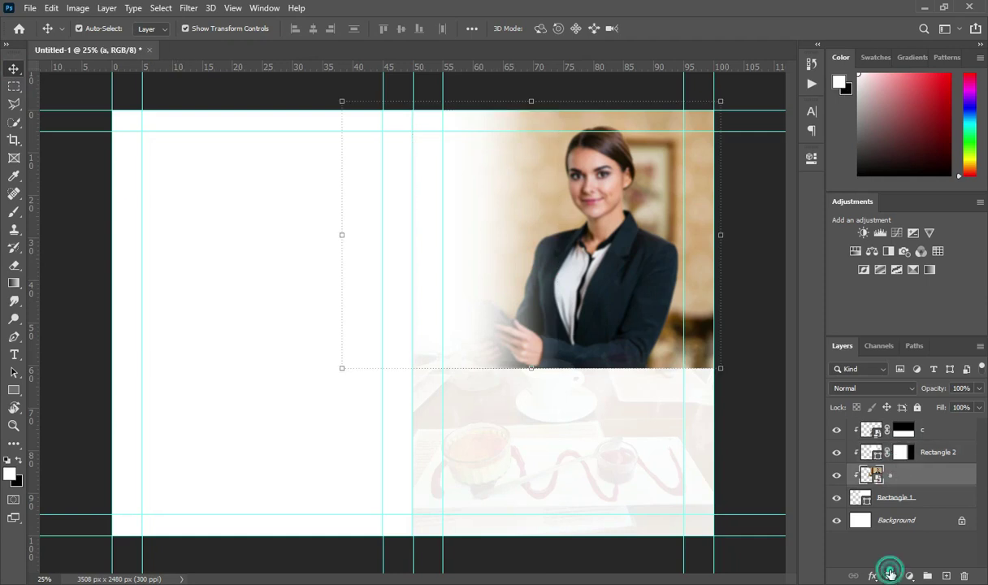
left_click(13, 283)
left_click_drag(564, 389, 571, 317)
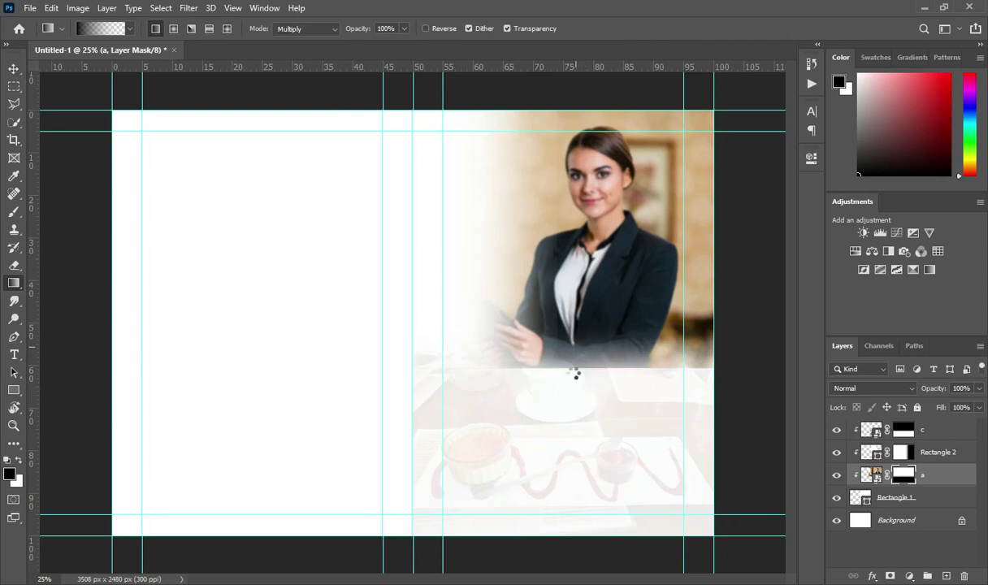
mouse_move(575, 386)
left_mouse_down()
mouse_move(574, 329)
mouse_move(568, 379)
mouse_move(581, 369)
left_mouse_up()
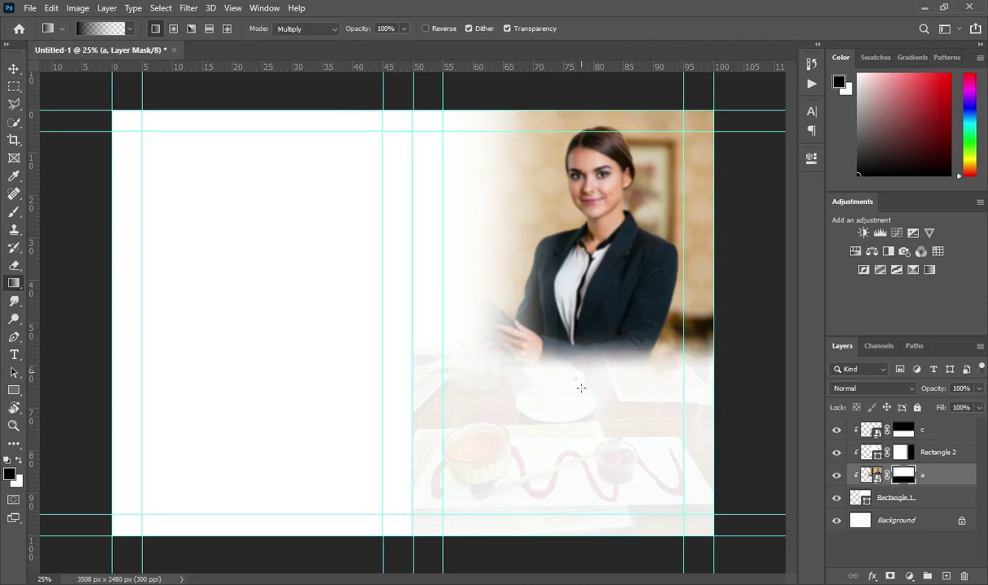
key("x")
left_click(14, 68)
left_click(718, 282)
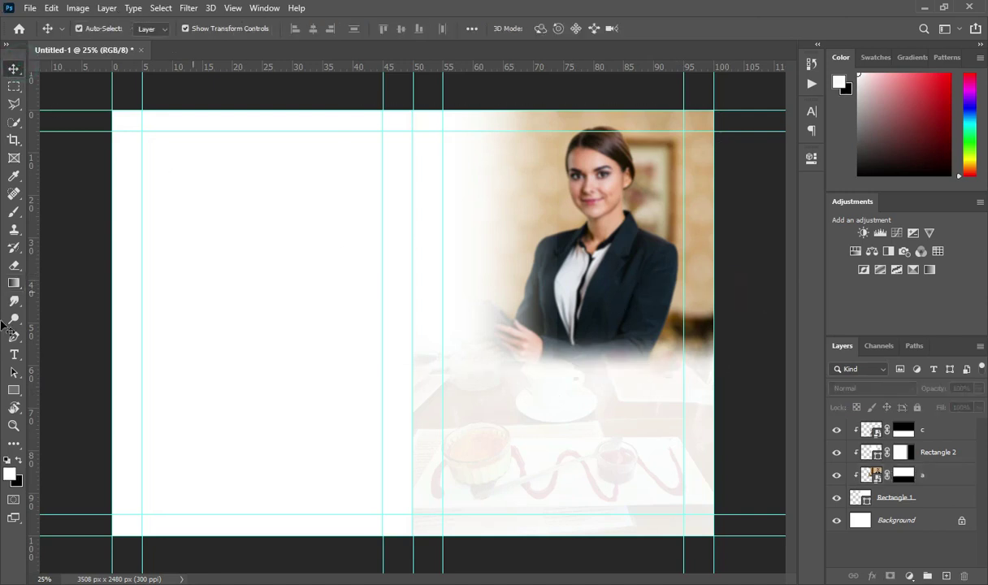
left_click(10, 390)
Draw a thin 1173 × 18 px black bar, Rectangle 3, across the front cover
left_click(65, 375)
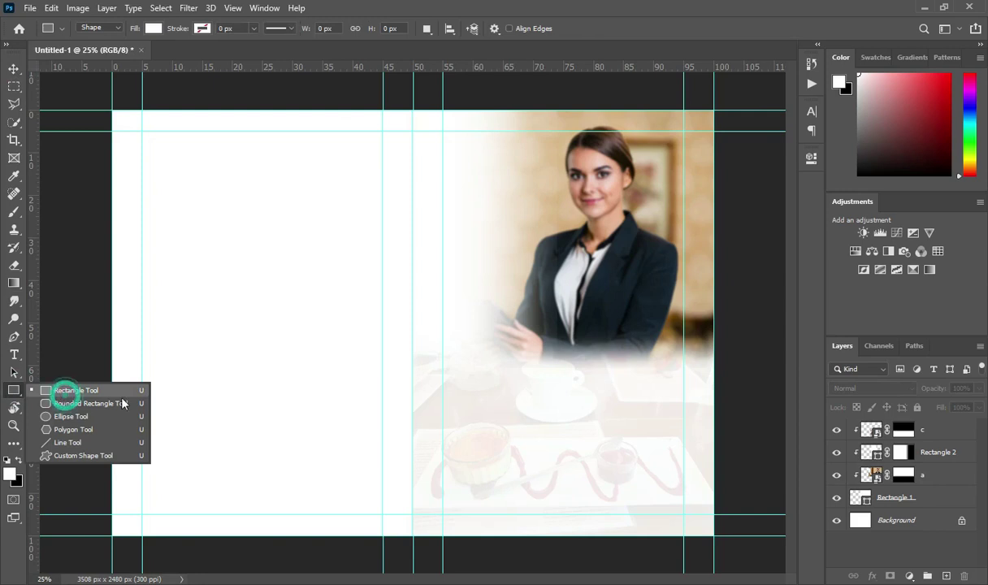
scroll(605, 380, "up", 2)
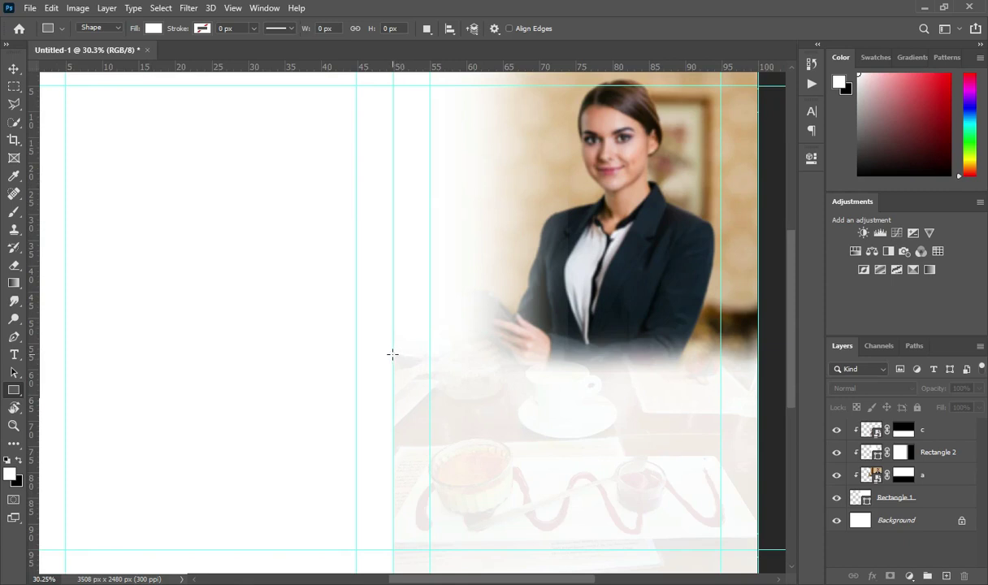
left_click_drag(393, 354, 636, 355)
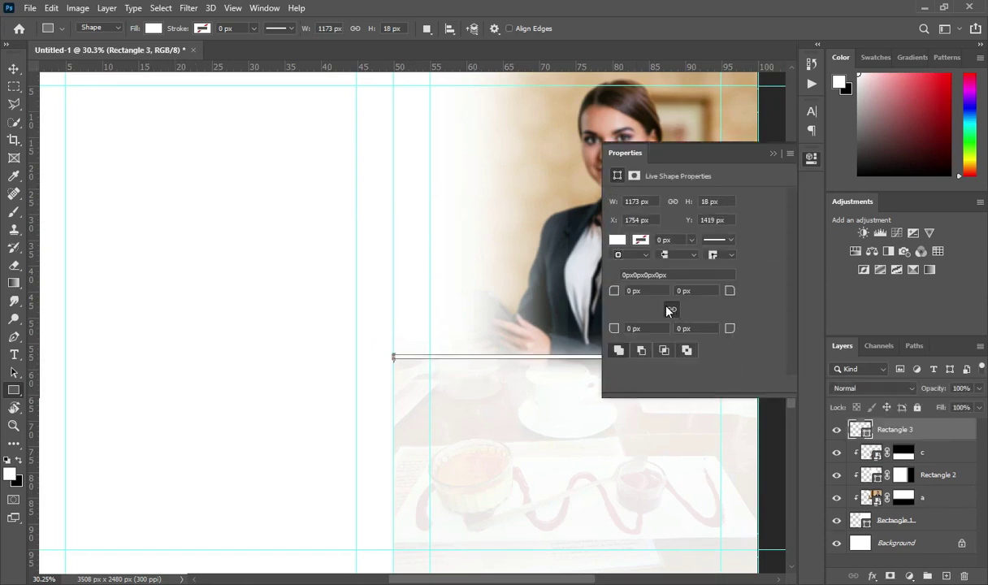
key("v")
left_click(618, 240)
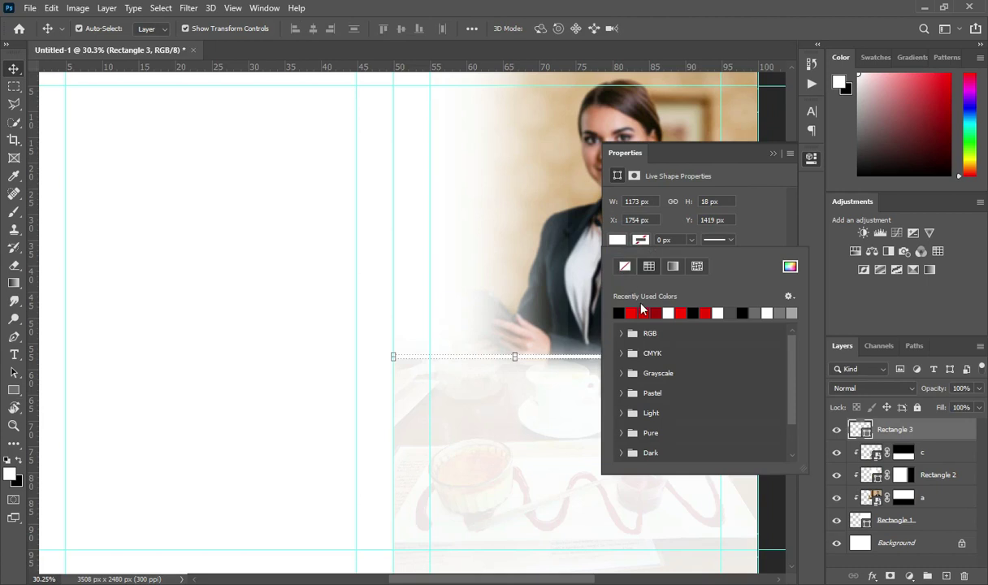
left_click(619, 312)
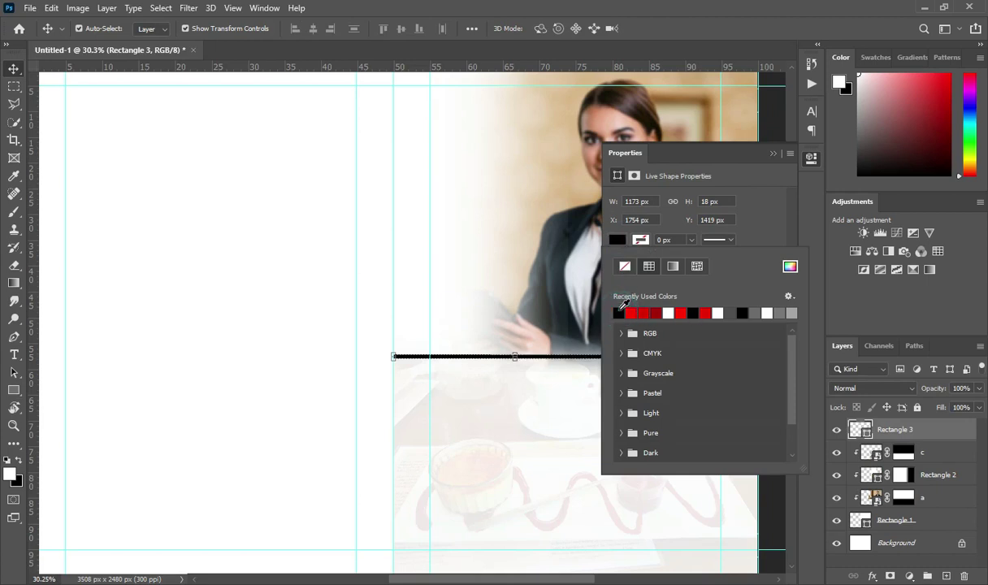
left_click(775, 154)
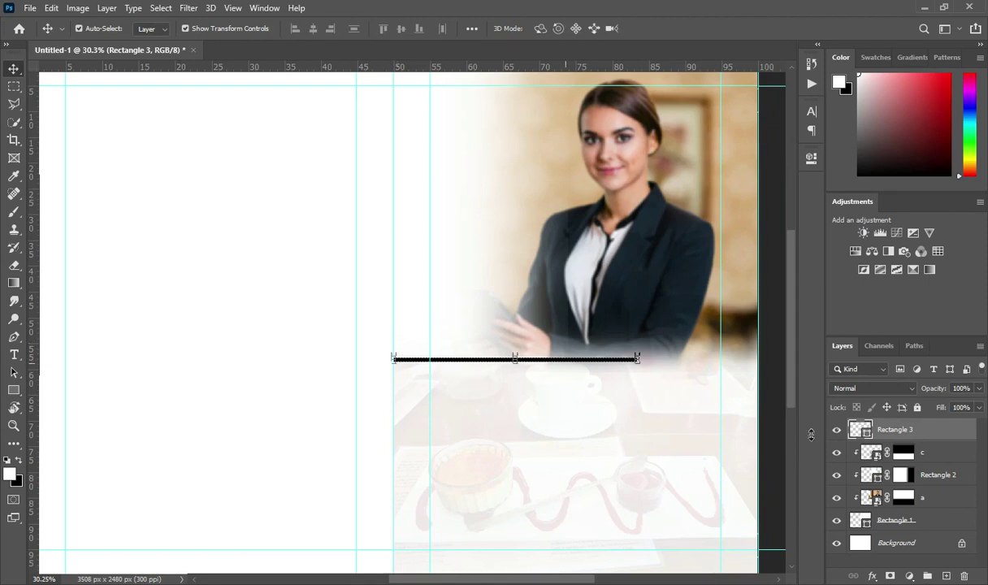
left_click(930, 428)
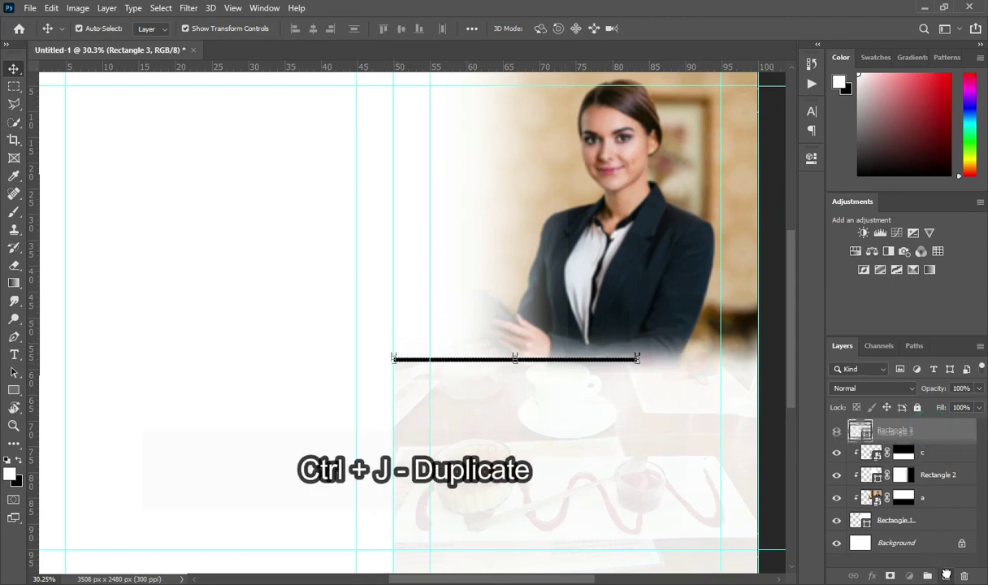
Duplicate the black bar, shift the copy right and down, and colour it red #ed0000
key("ctrl+j")
left_click_drag(551, 361, 666, 366)
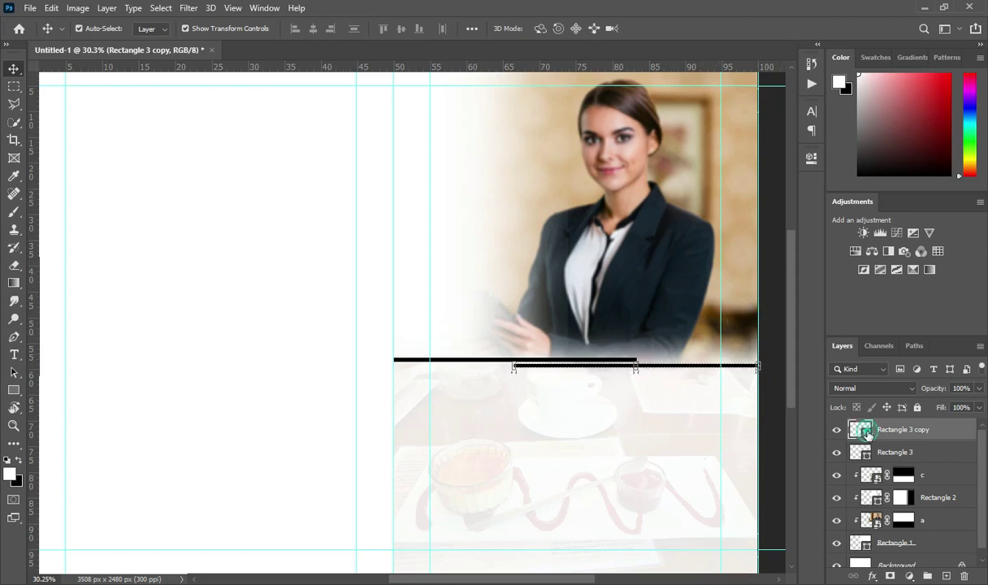
double_click(868, 434)
mouse_move(711, 208)
left_mouse_down()
mouse_move(785, 176)
mouse_move(800, 185)
left_mouse_up()
left_click(911, 164)
Select both the black and red bars and nudge them up together
key("v")
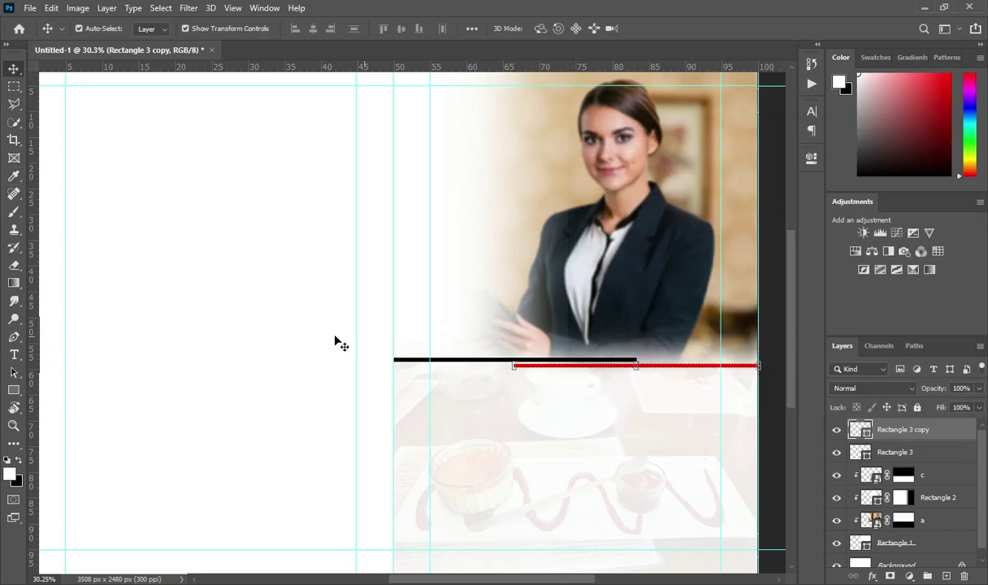
scroll(294, 334, "down", 3)
left_click(739, 413)
scroll(551, 376, "down", 1)
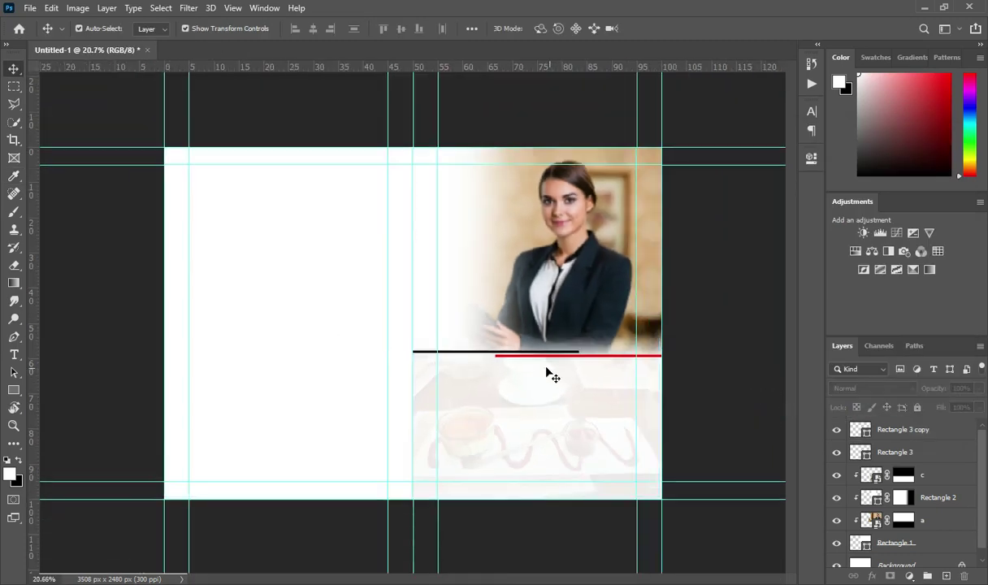
scroll(551, 373, "up", 2)
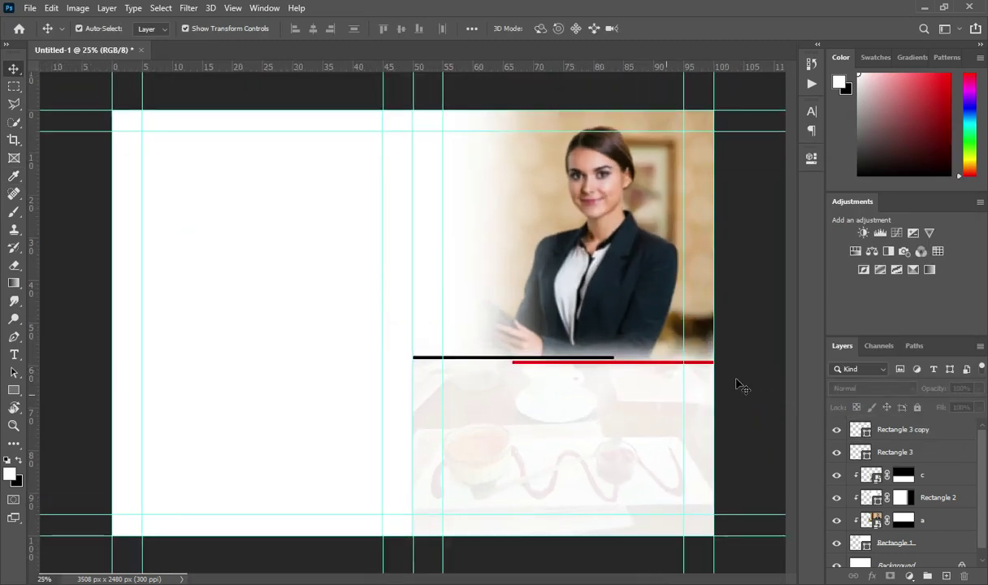
scroll(731, 378, "up", 1)
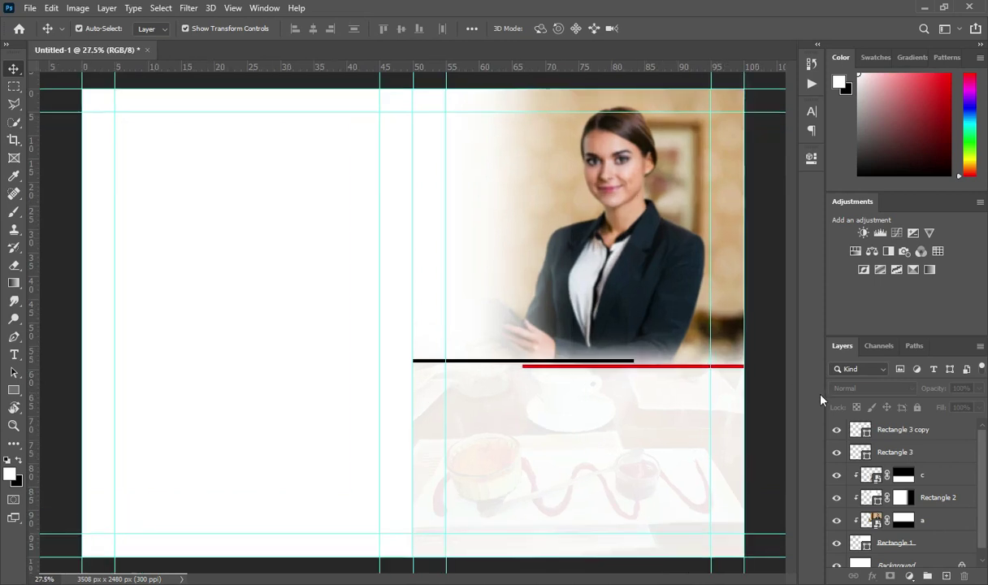
left_click(897, 453)
left_click(897, 431, "shift")
key("shift+Up")
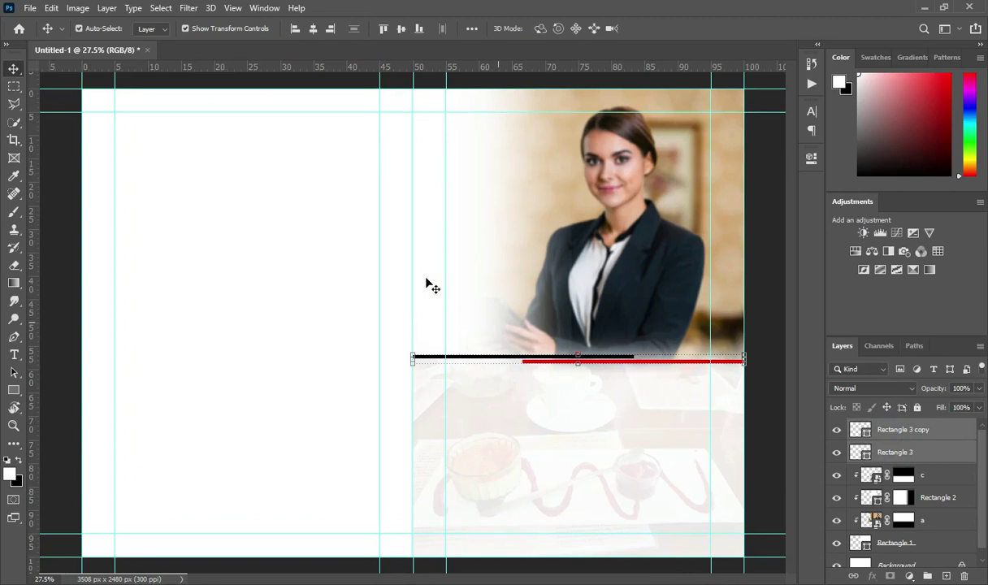
key("ctrl+minus")
left_click(724, 394)
key("ctrl+plus")
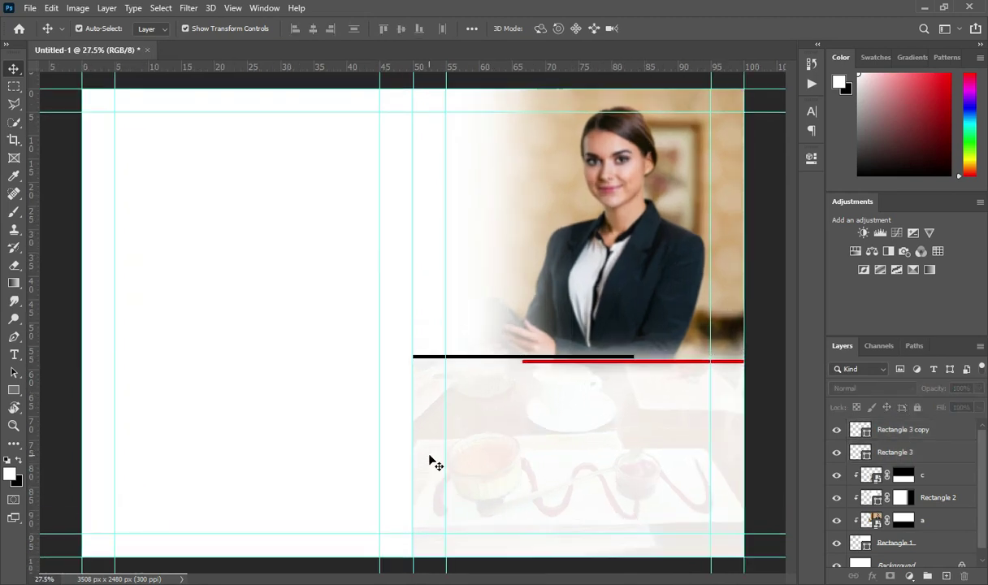
Add a Judson Bold 16 pt heading 'HISTORY OF' below the black and red divider lines
key("t")
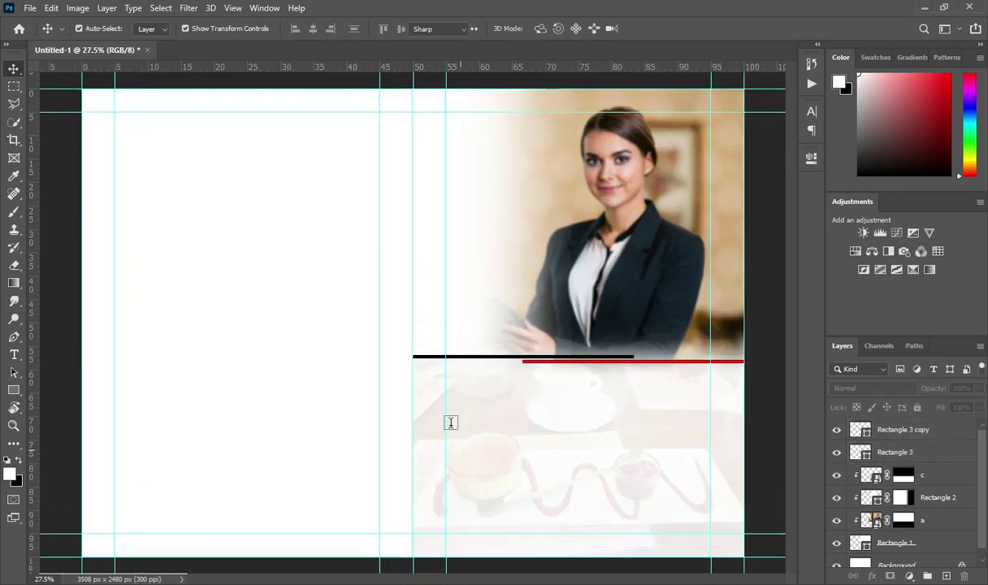
left_click(444, 388)
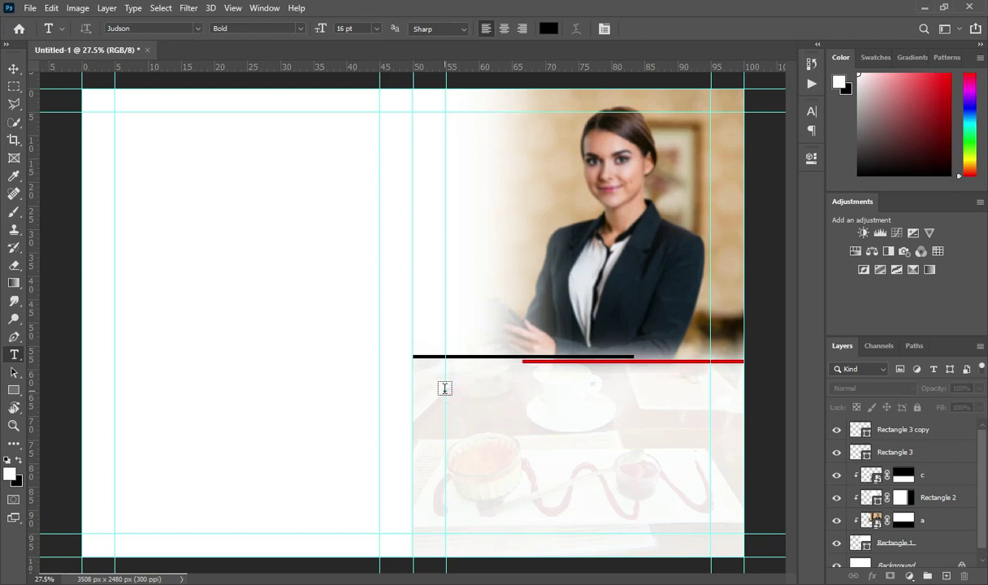
left_click(445, 388)
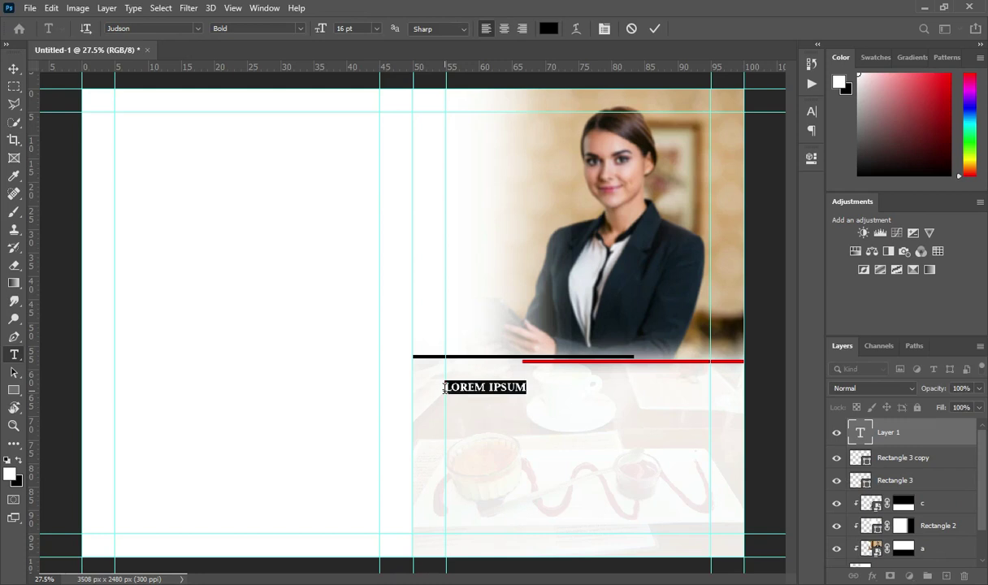
type("HIS")
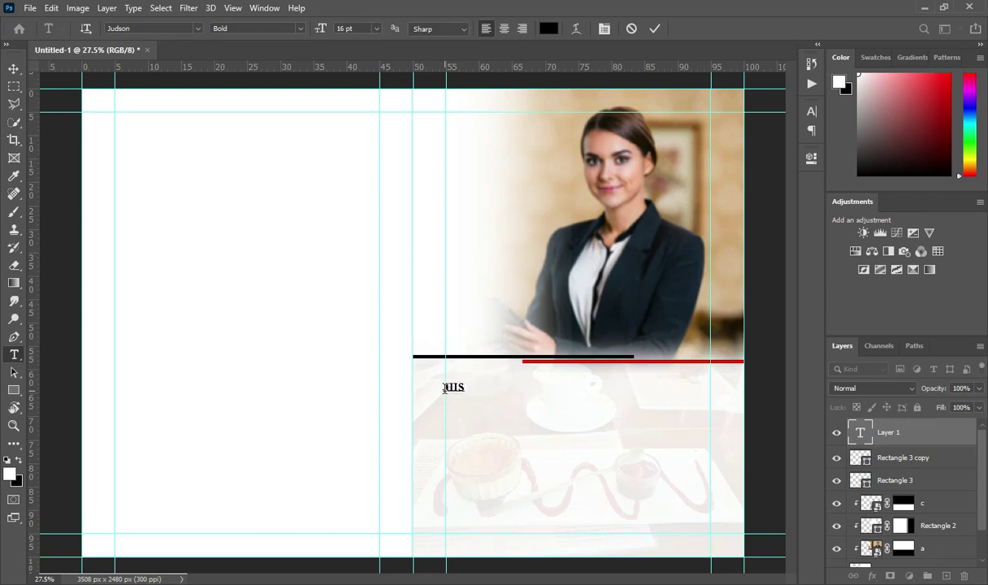
type("TORY OF")
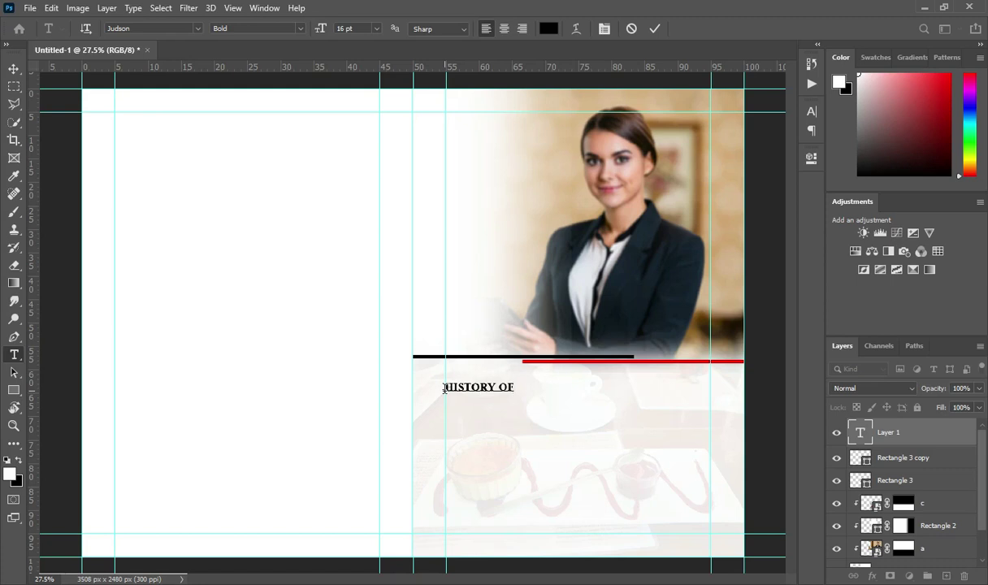
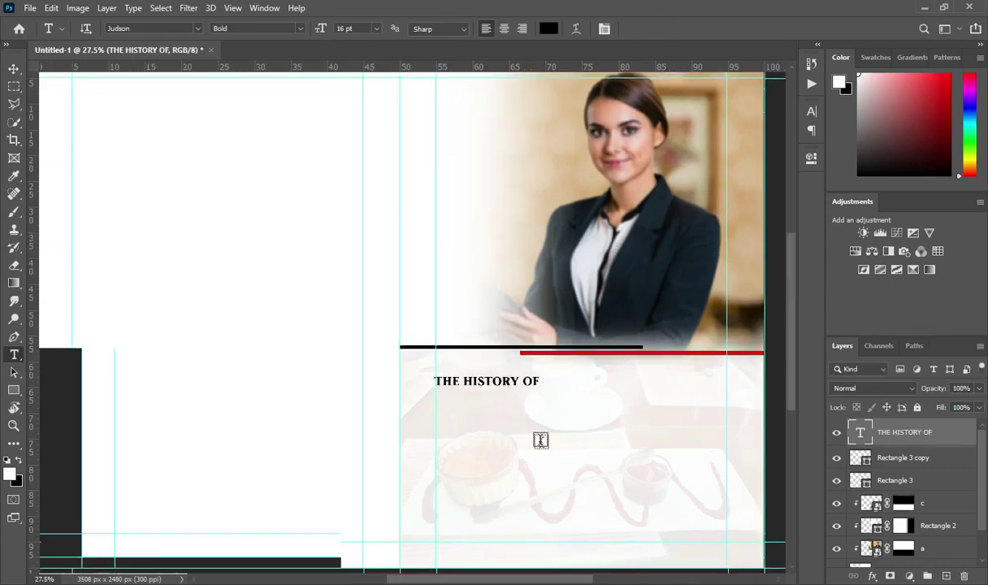
Enlarge the THE HISTORY OF heading to about 140% and set its font to Judson
left_click(14, 68)
left_click_drag(548, 370, 603, 381)
left_click(680, 29)
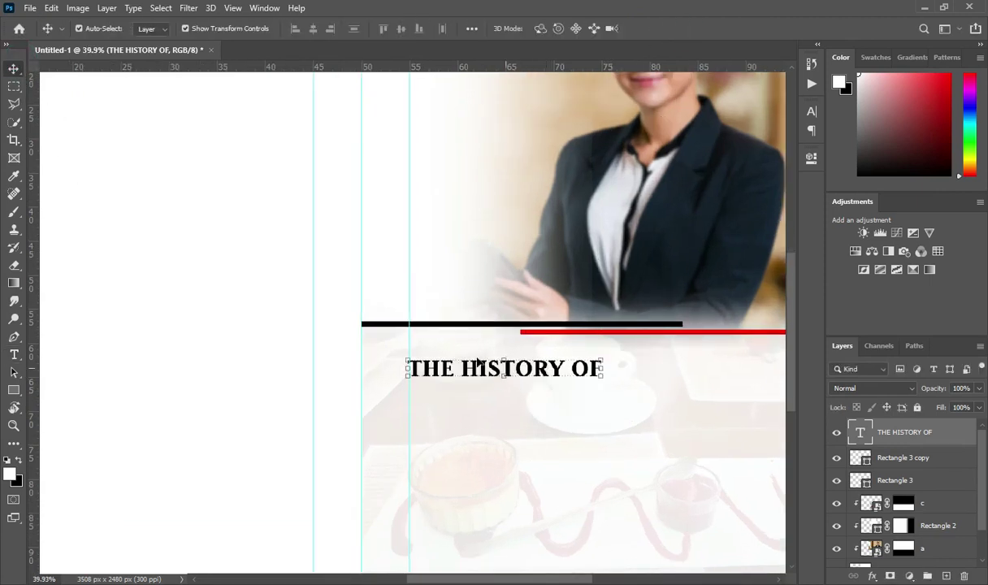
key("t")
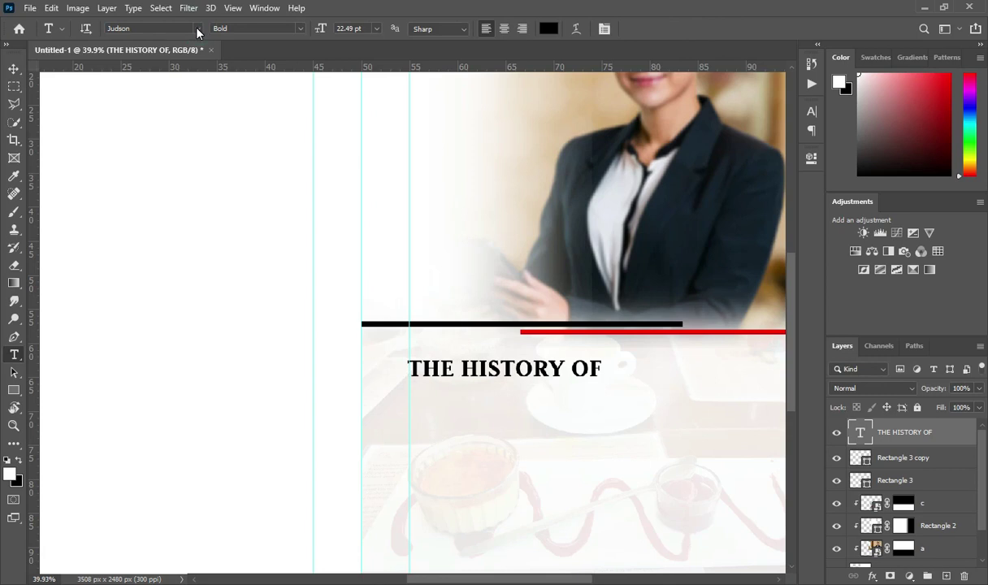
left_click(195, 29)
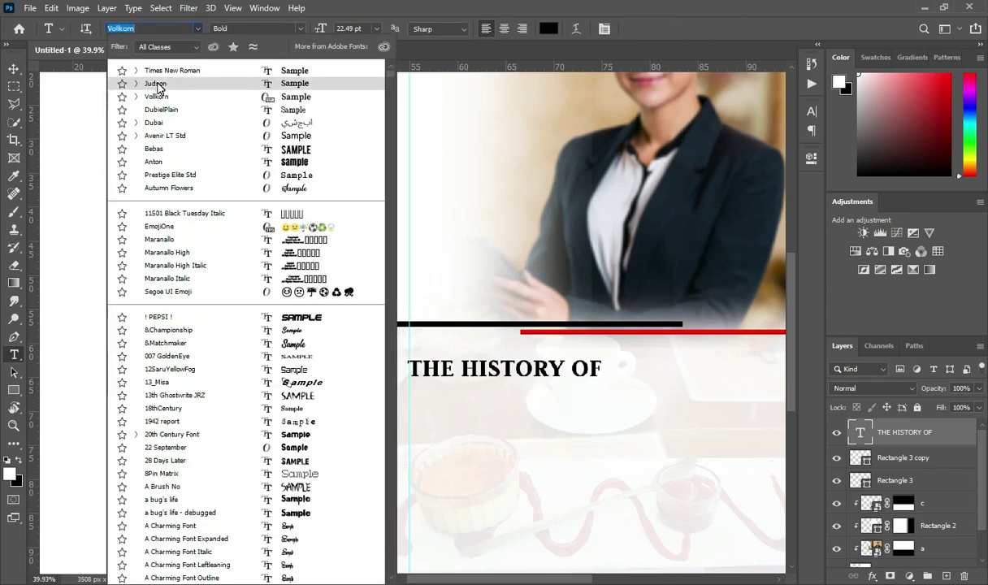
left_click(154, 83)
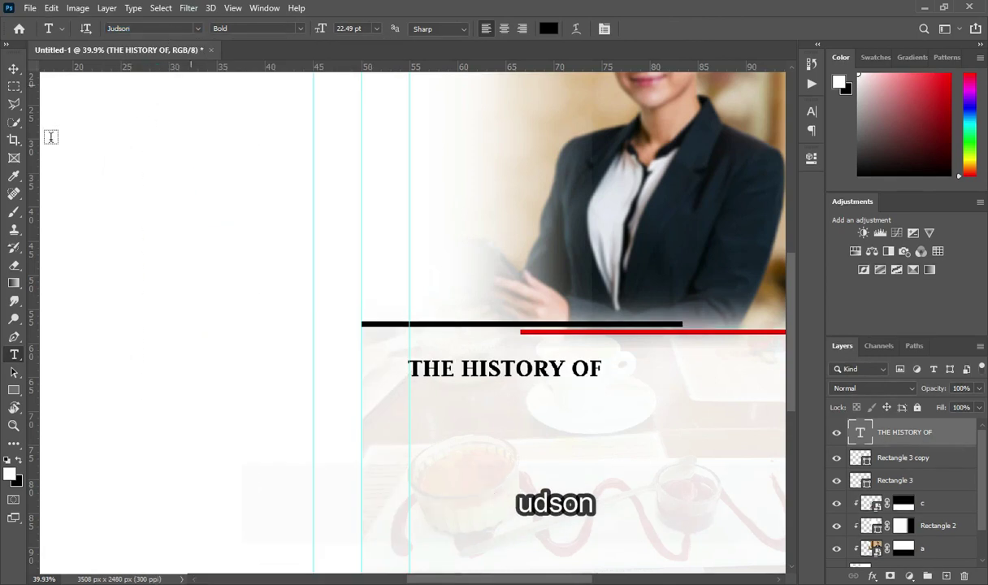
Enlarge the heading a further 105% and duplicate its text layer
key("ctrl+minus")
key("v")
key("ctrl+t")
left_click_drag(516, 342, 544, 355)
key("Return")
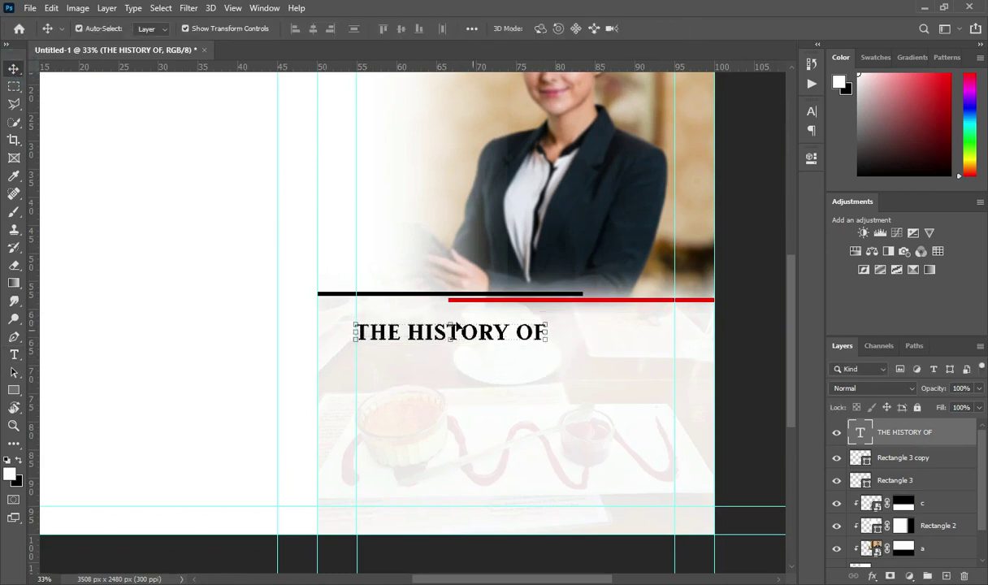
scroll(455, 327, "down", 1)
key("ctrl+j")
Move the copy below the original, retype it as HOSPITALITY and enlarge it to about 154%
left_click_drag(479, 336, 481, 350)
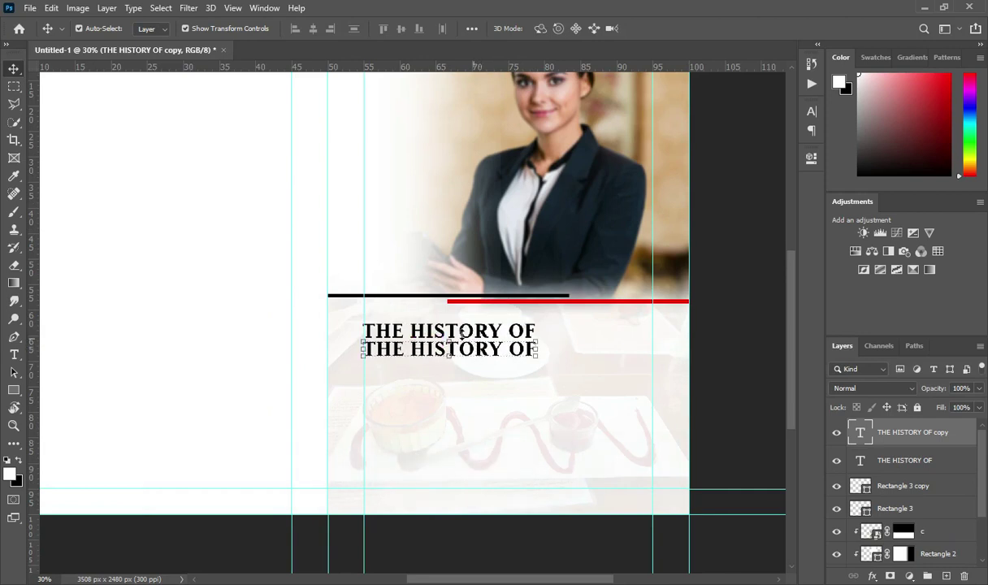
key("t")
left_click(419, 354)
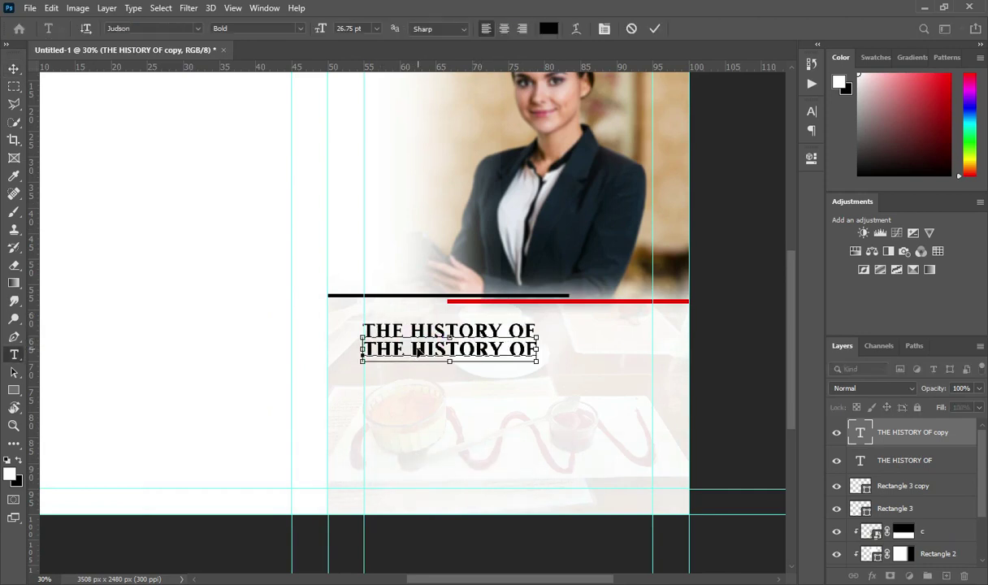
key("ctrl+a")
type("HOS")
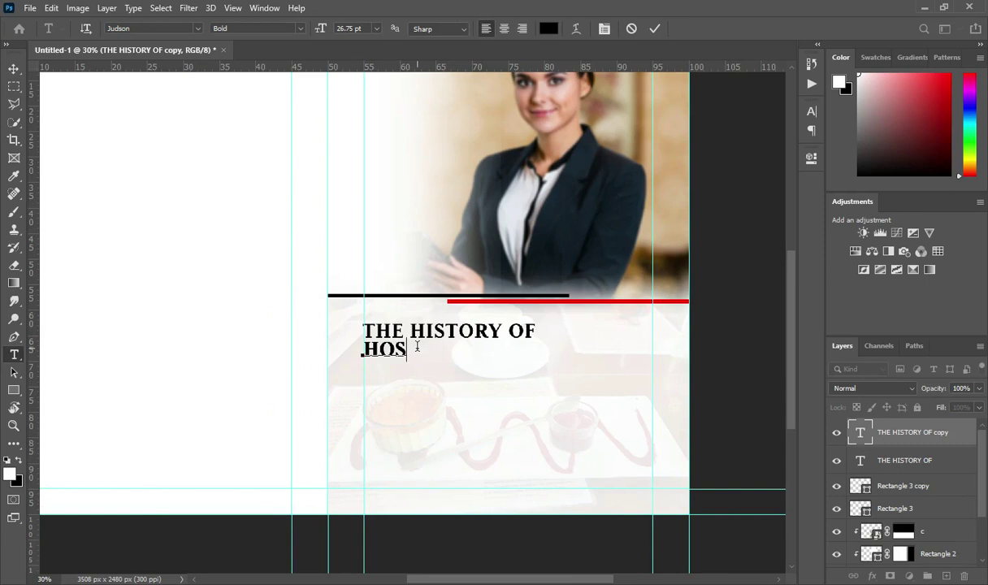
type("PITALITY")
left_click(654, 31)
key("v")
key("ctrl+t")
left_click_drag(502, 358, 572, 400)
key("Return")
Colour HOSPITALITY with the red sampled from the rule and duplicate the layer
double_click(861, 434)
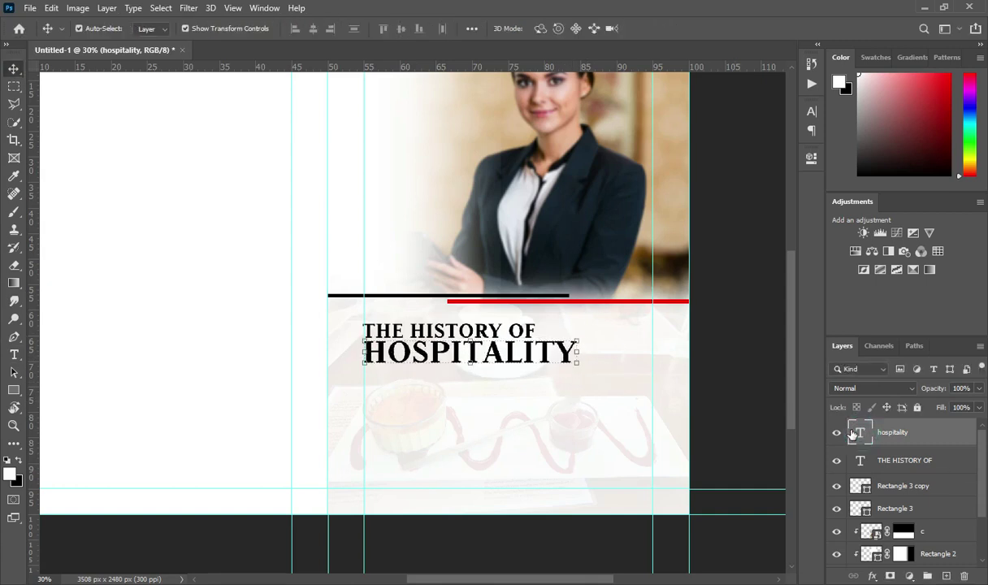
left_click(548, 28)
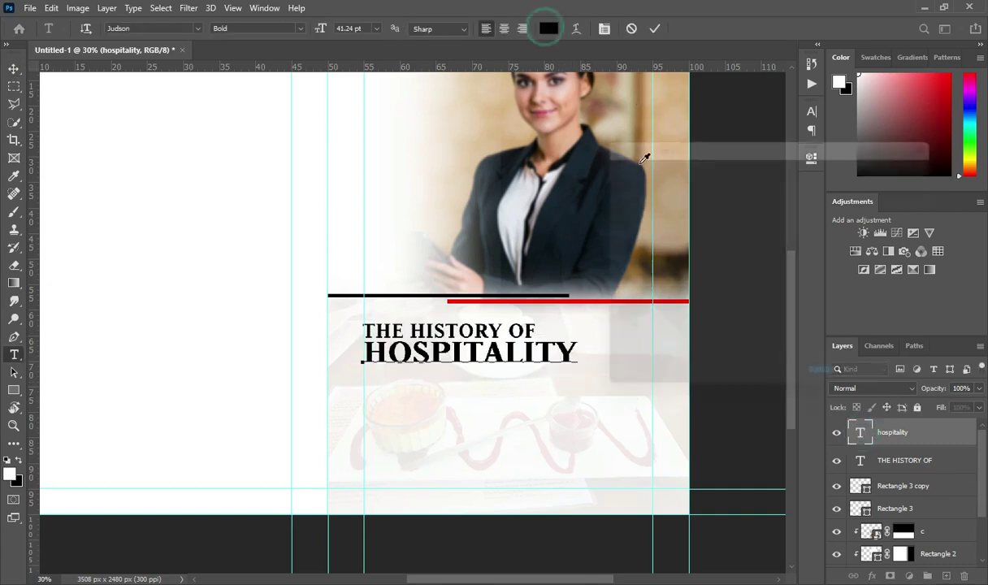
left_click(573, 300)
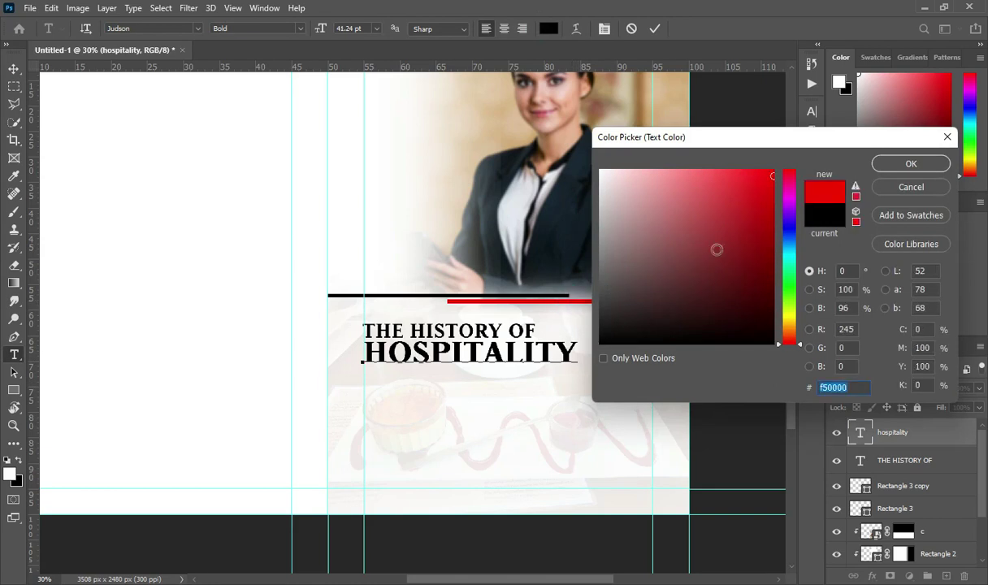
key("Return")
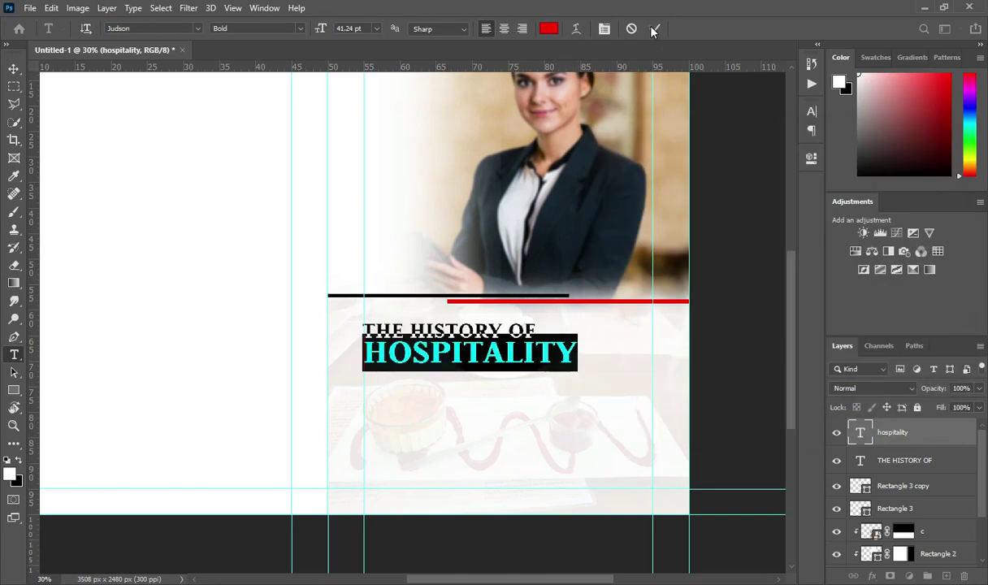
left_click(654, 29)
key("ctrl+j")
Move the copy below HOSPITALITY and retype it as MANAGEMENT
left_click_drag(502, 359, 498, 382)
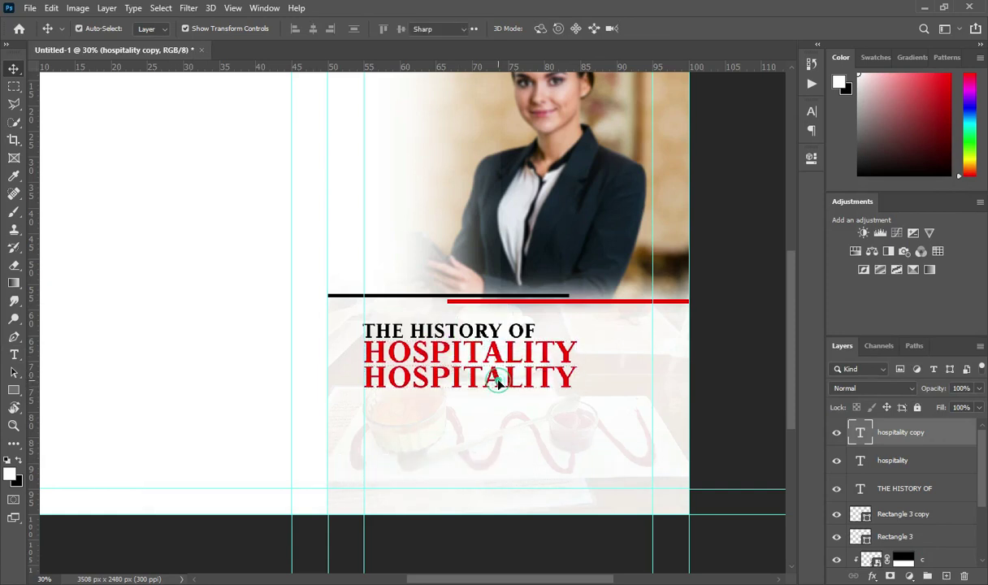
double_click(499, 382)
type("MANAGEM")
key("BackSpace")
type("MENT")
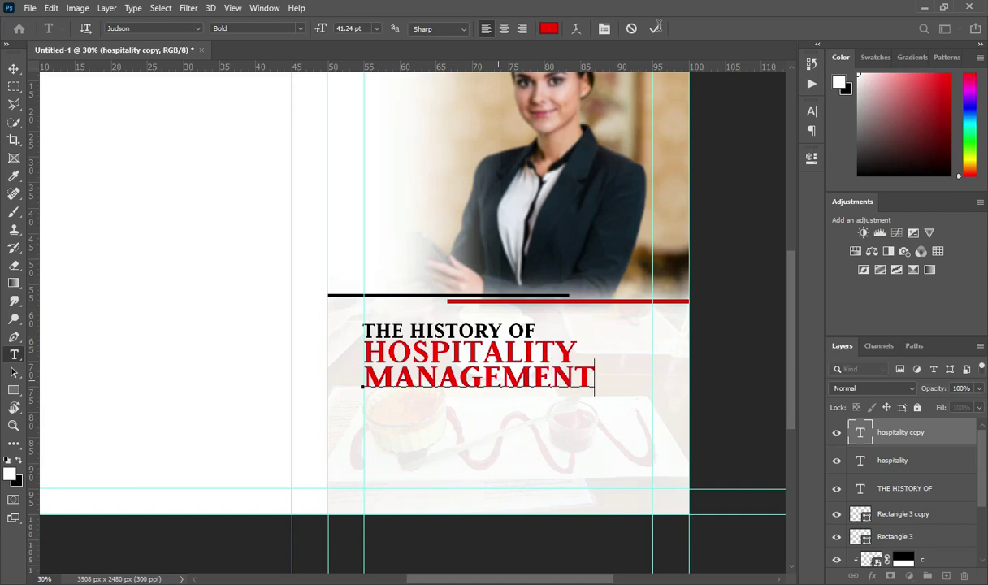
left_click(657, 31)
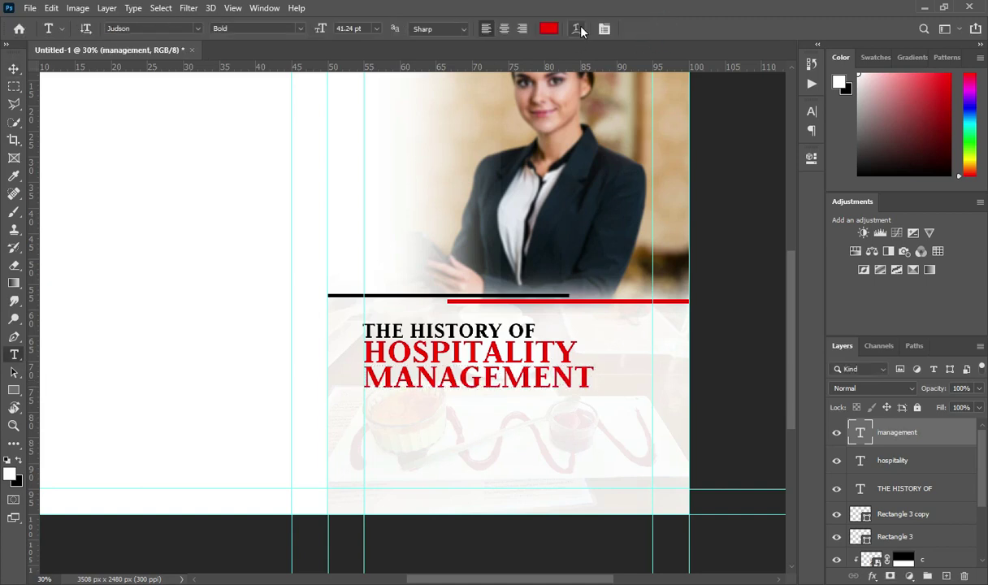
Make MANAGEMENT black and shrink it to 92.5% to match HOSPITALITY's width
left_click(549, 28)
left_click(580, 365)
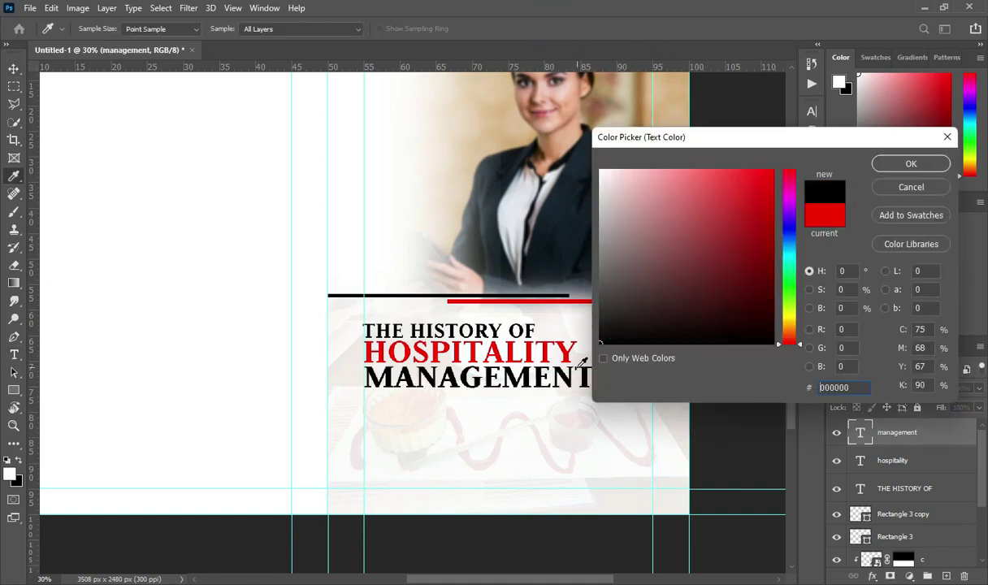
left_click(910, 164)
key("v")
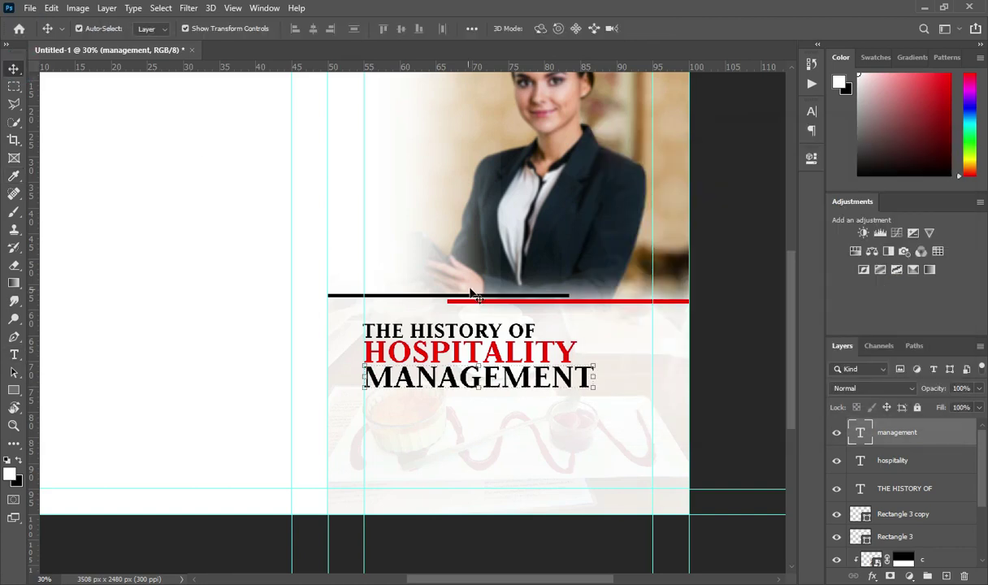
left_click_drag(597, 380, 580, 380)
left_click(679, 28)
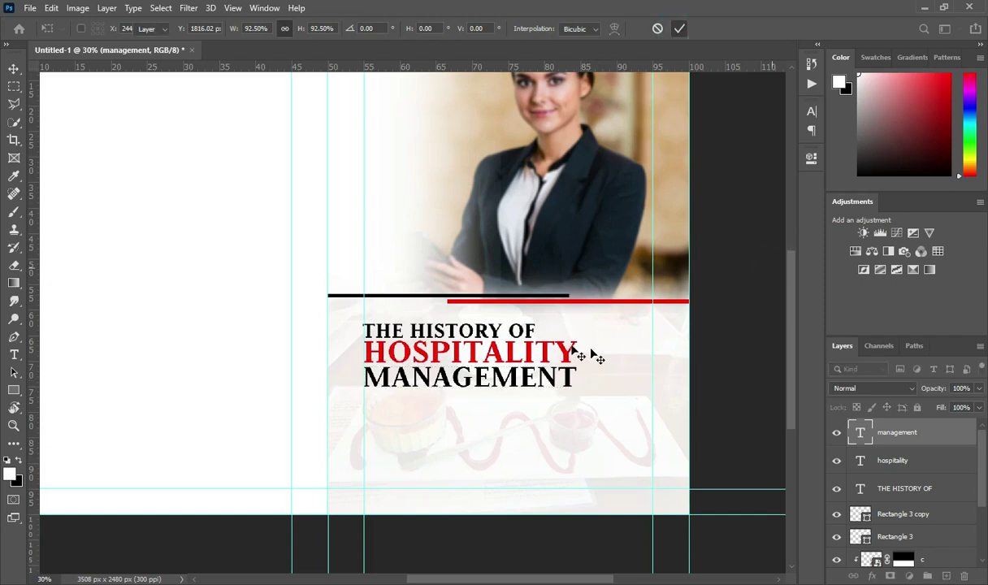
key("ctrl+0")
scroll(633, 514, "up", 3)
left_click_drag(792, 413, 790, 327)
Draw a rectangle at the cover's bottom edge and fill it with the recently used red
left_click(14, 389)
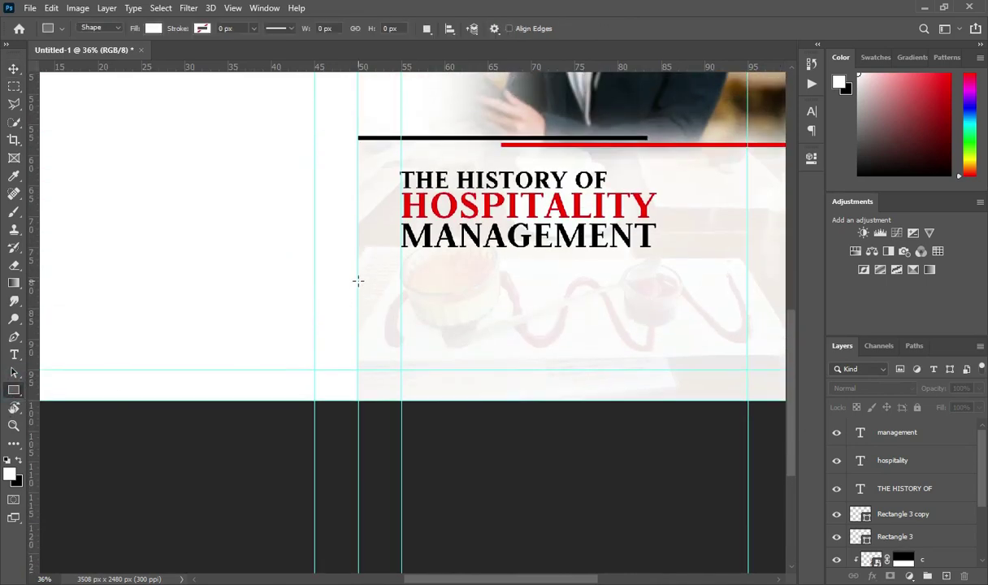
left_click_drag(358, 284, 457, 400)
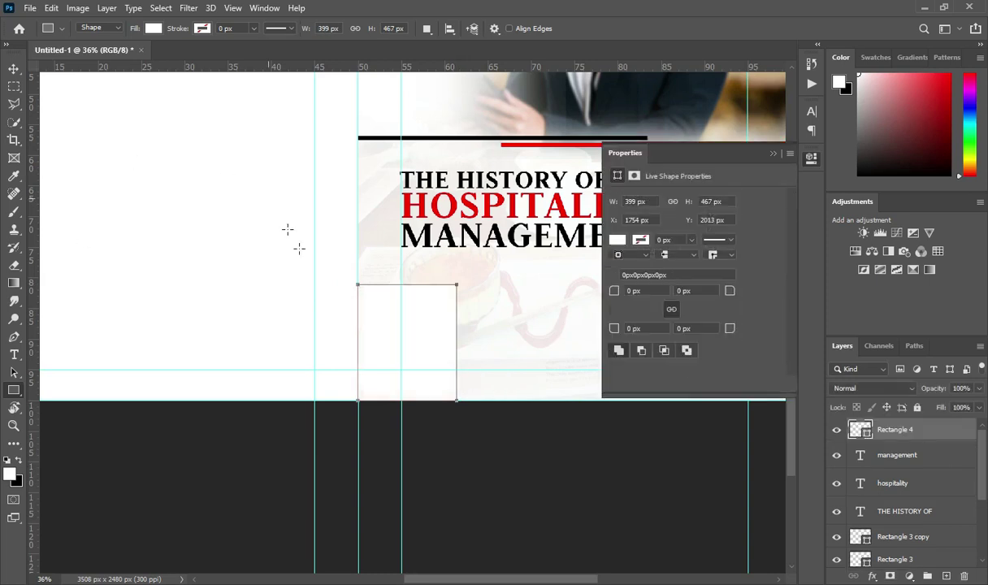
key("v")
left_click(618, 240)
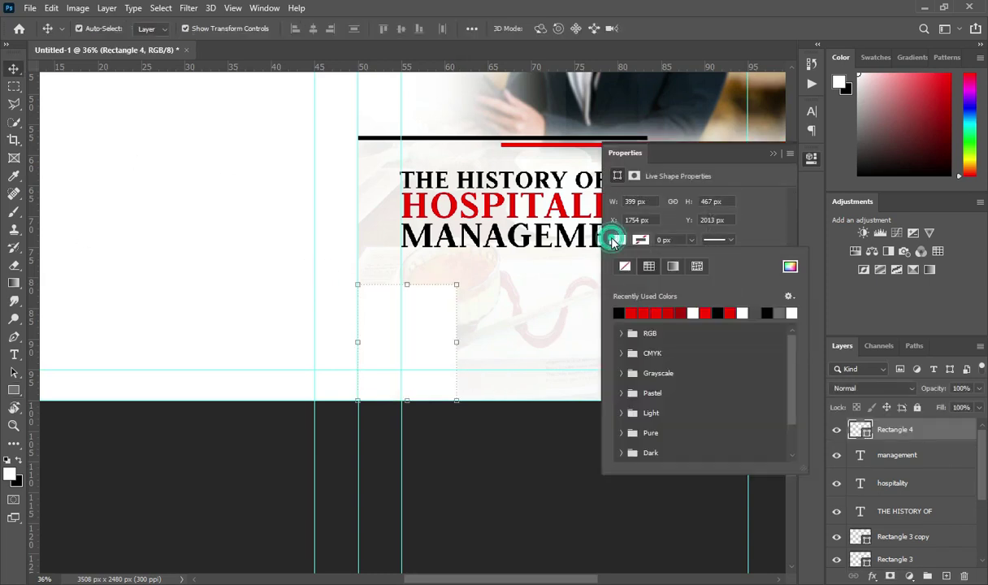
left_click(632, 313)
left_click(733, 147)
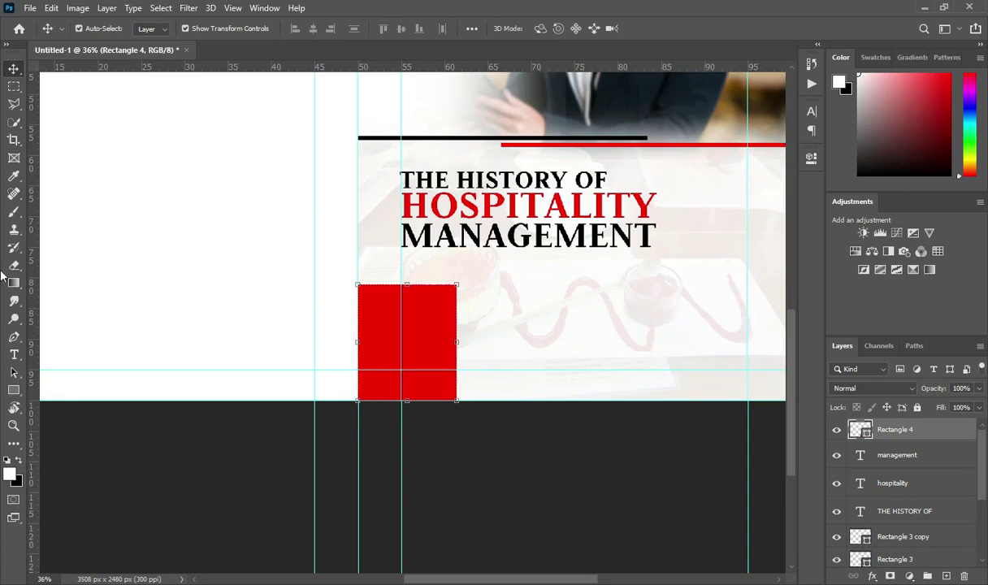
Switch the shape tool to Rounded Rectangle, then back to plain Rectangle
right_click(15, 395)
left_click(81, 398)
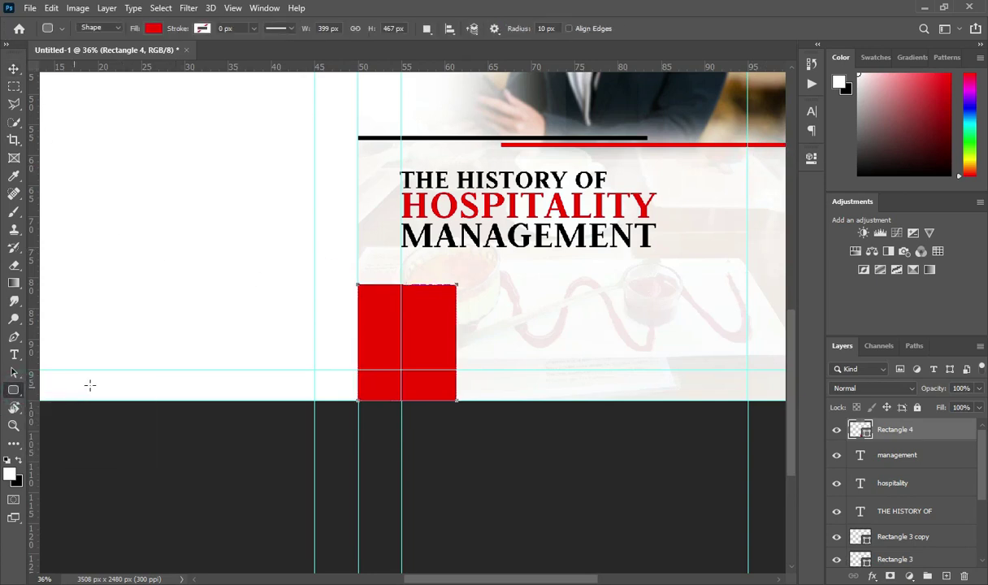
right_click(14, 390)
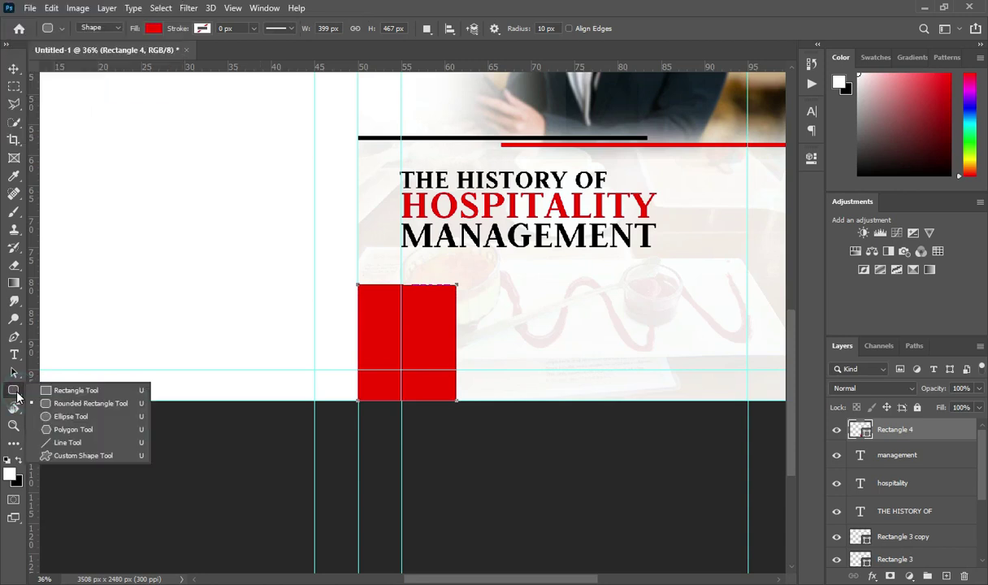
left_click(73, 391)
Draw a second red rectangle, rotate it 45° and place it in the bottom-right corner as a triangle
left_click_drag(490, 580, 538, 581)
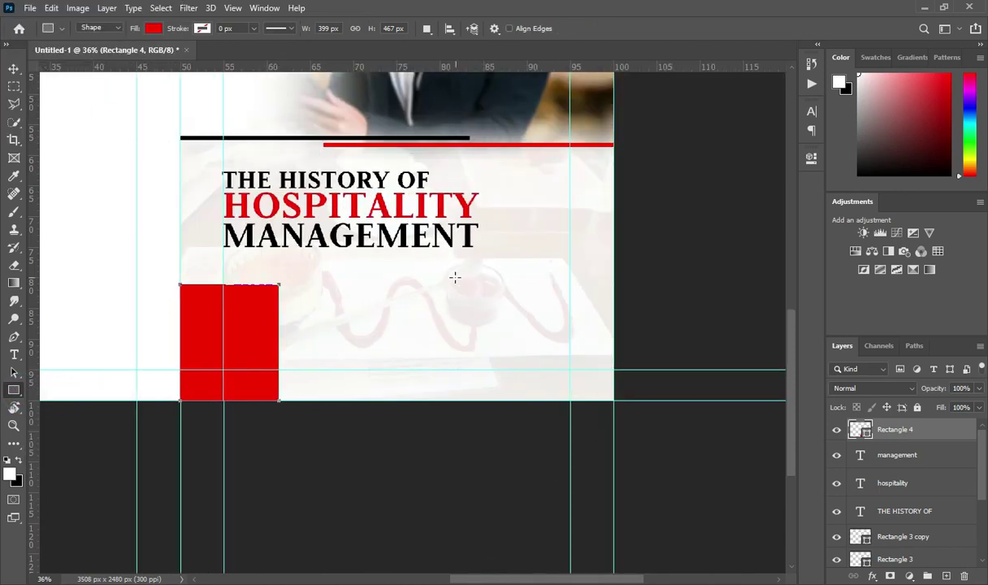
left_click_drag(452, 275, 630, 416)
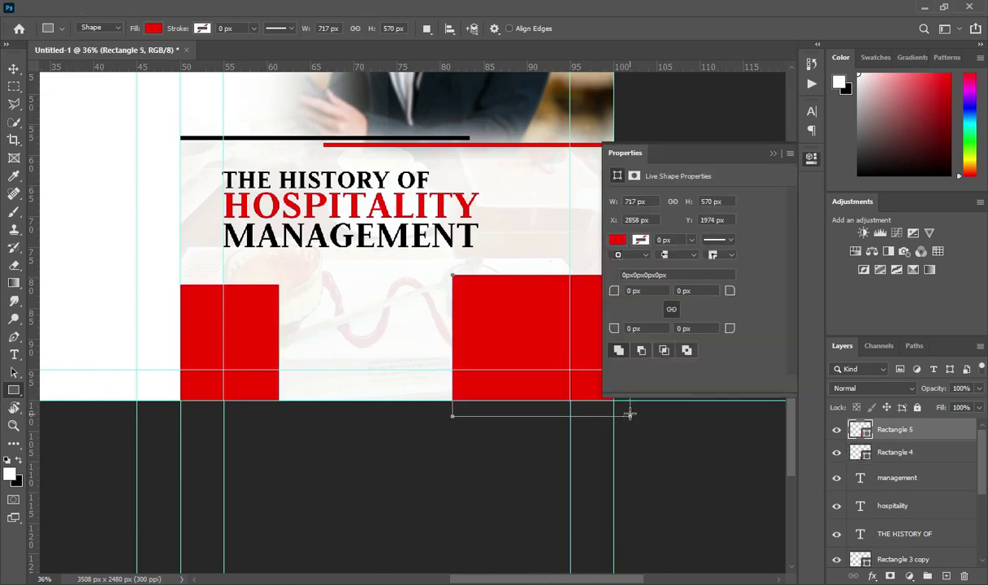
key("v")
left_click(419, 256)
mouse_move(393, 351)
left_mouse_down()
mouse_move(379, 369)
mouse_move(396, 363)
left_mouse_up()
left_click_drag(546, 337, 597, 389)
left_click(773, 155)
mouse_move(576, 316)
left_mouse_down()
mouse_move(593, 300)
mouse_move(584, 306)
left_mouse_up()
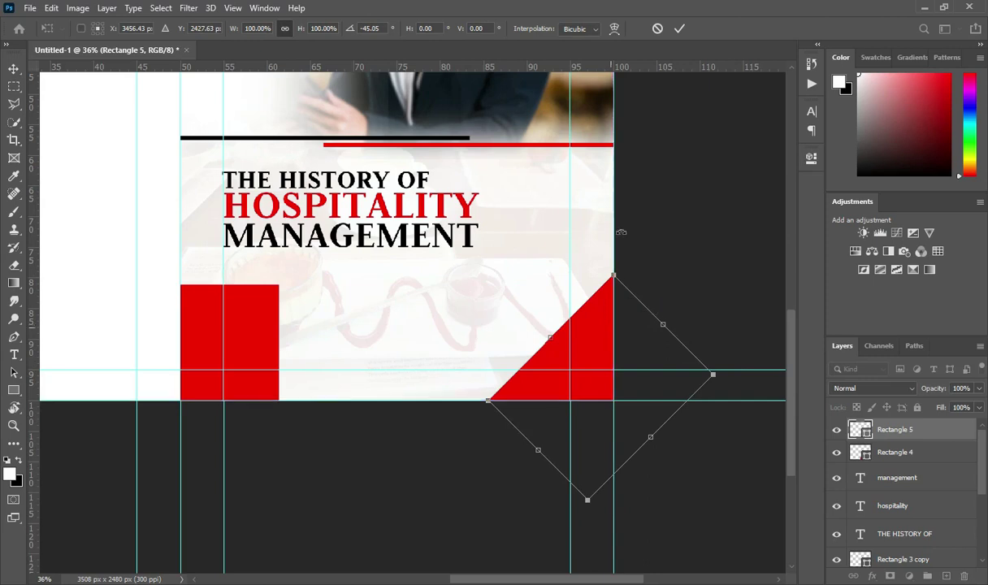
left_click(681, 31)
scroll(657, 210, "down", 2)
left_click(447, 410)
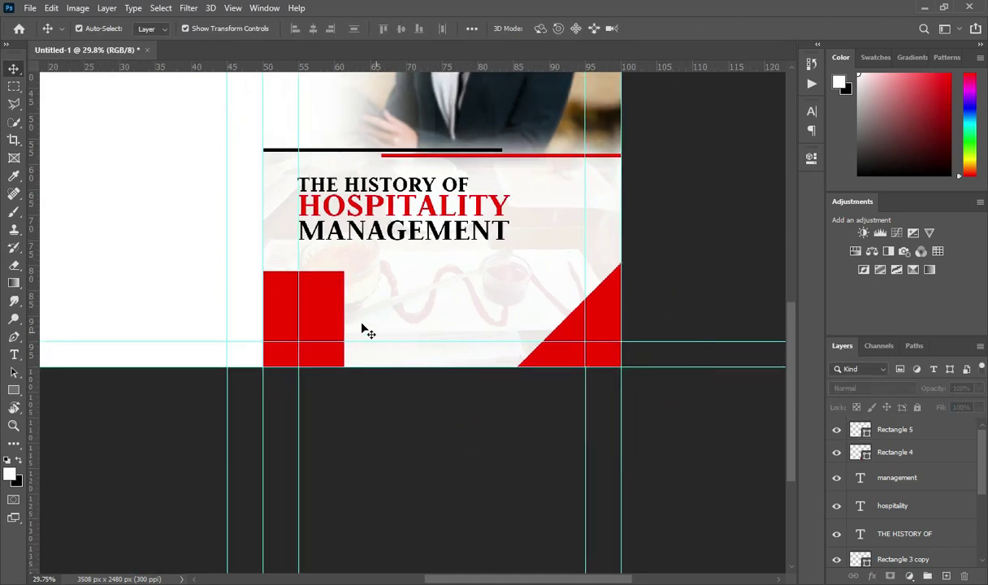
Draw a small square on the cover and give it a solid black fill
scroll(364, 328, "up", 3)
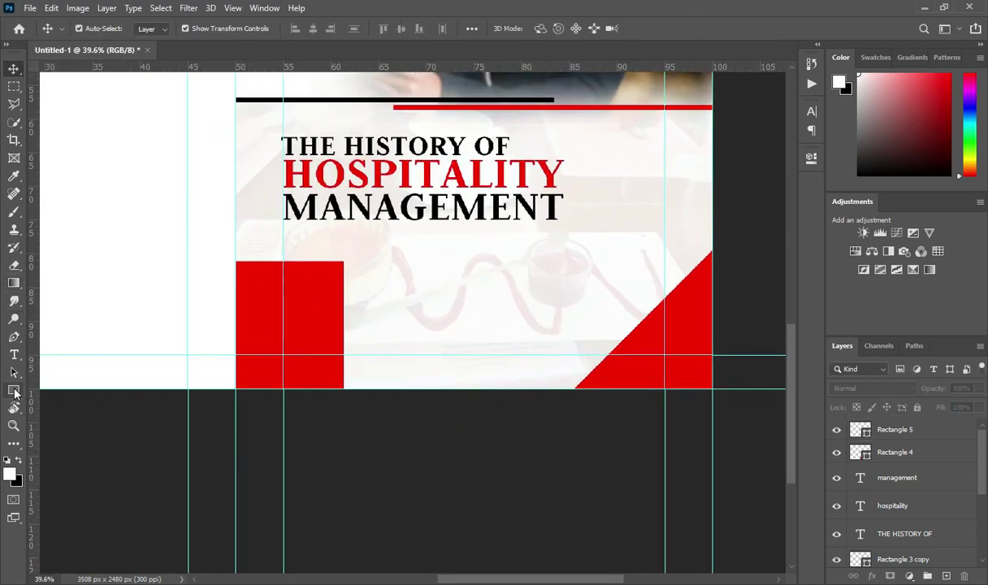
key("u")
scroll(439, 271, "up", 1)
scroll(387, 269, "up", 1)
left_click_drag(387, 268, 391, 269)
key("v")
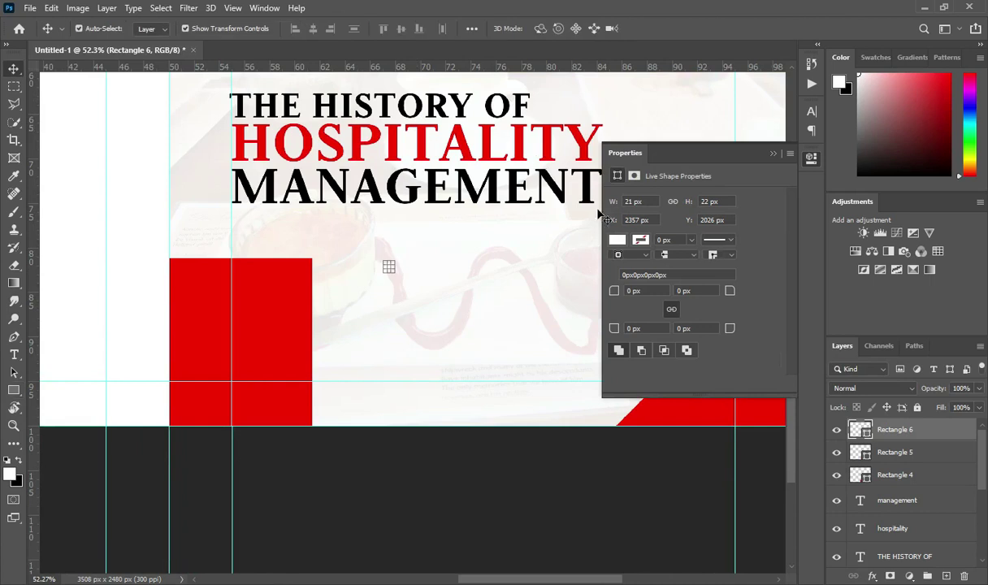
left_click(617, 239)
left_click(631, 313)
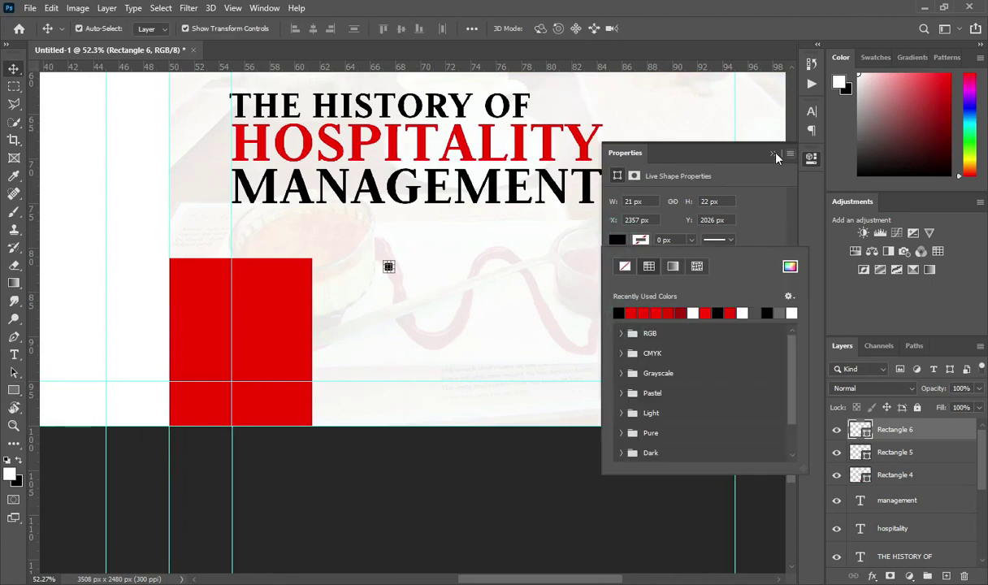
left_click(774, 153)
scroll(406, 274, "up", 3)
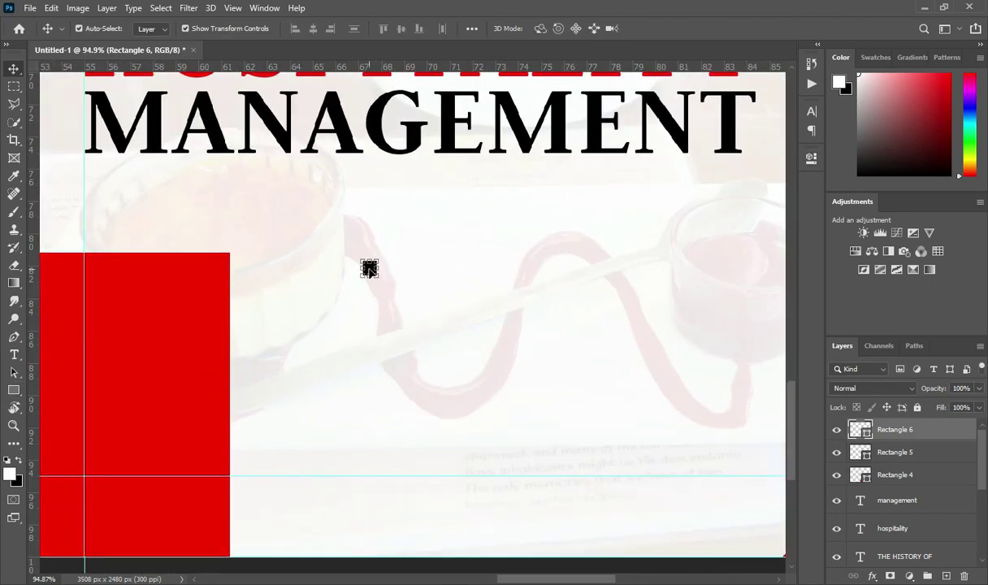
scroll(369, 269, "up", 2)
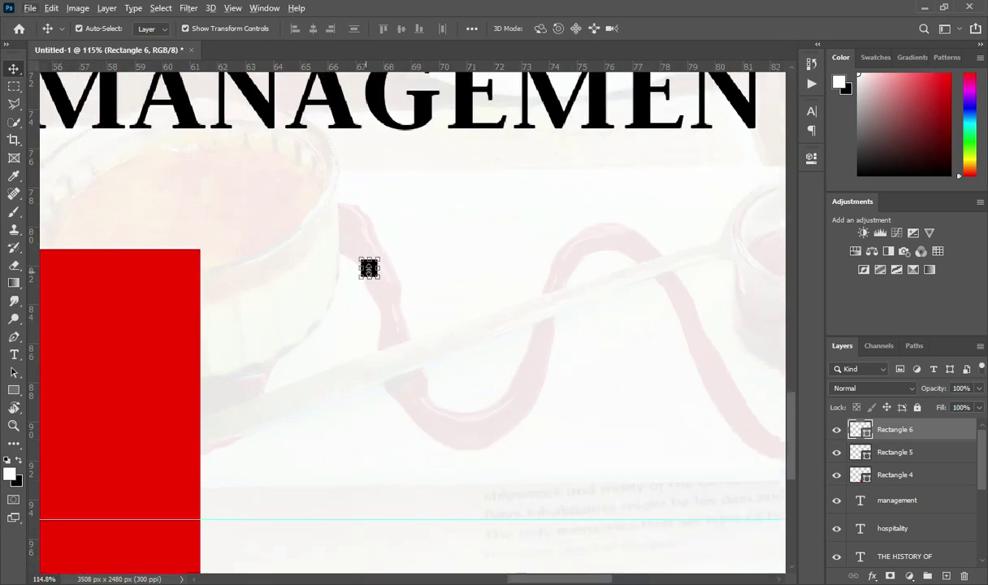
scroll(369, 268, "up", 2)
Copy the square rightward into a row of five and adjust the rightmost squares' spacing
left_click_drag(369, 271, 490, 272)
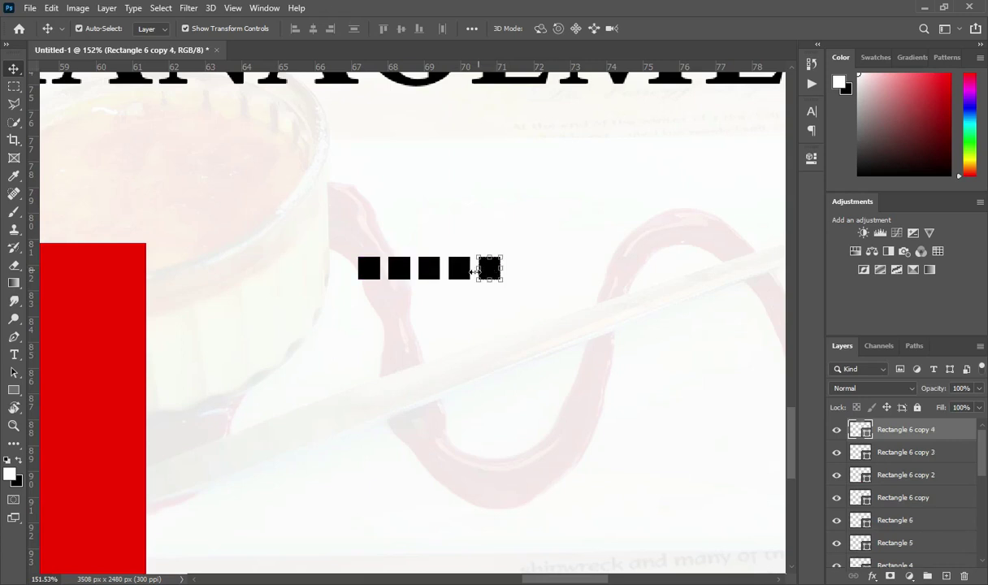
left_click(903, 452, "shift")
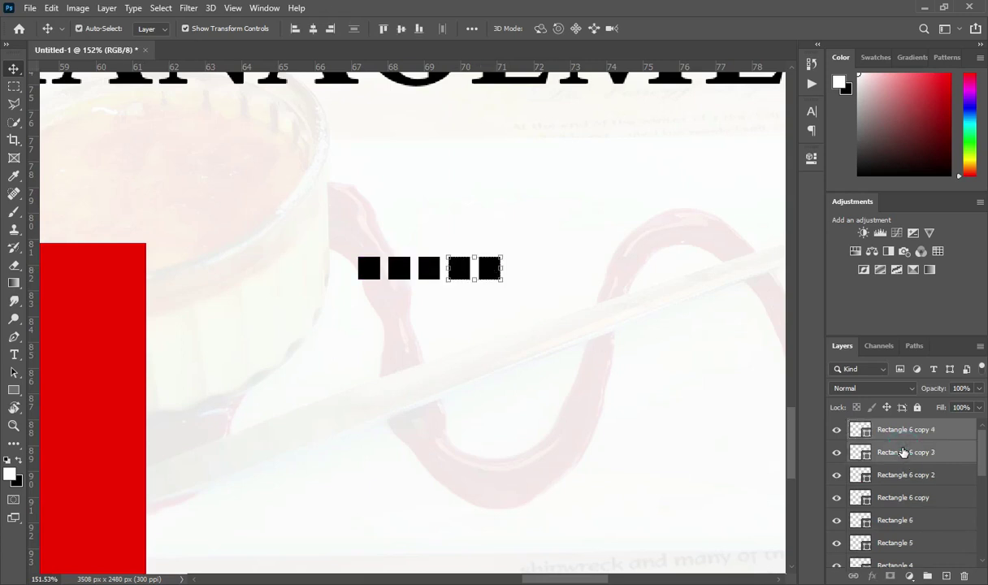
key("Left")
key("Left")
key("Left")
key("Right")
key("Right")
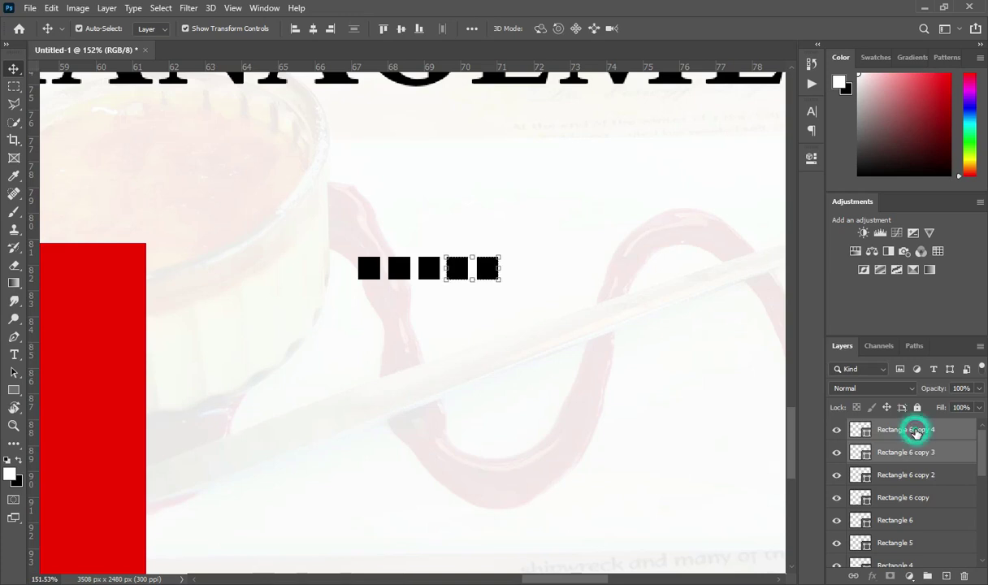
left_click(916, 432)
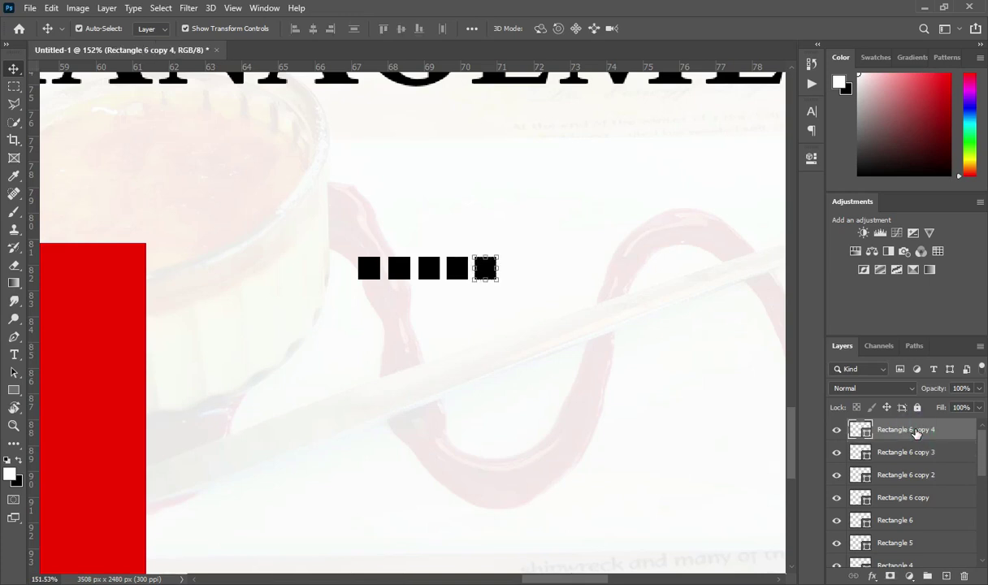
Select all five square layers and combine them with Merge Shapes
left_click(894, 520)
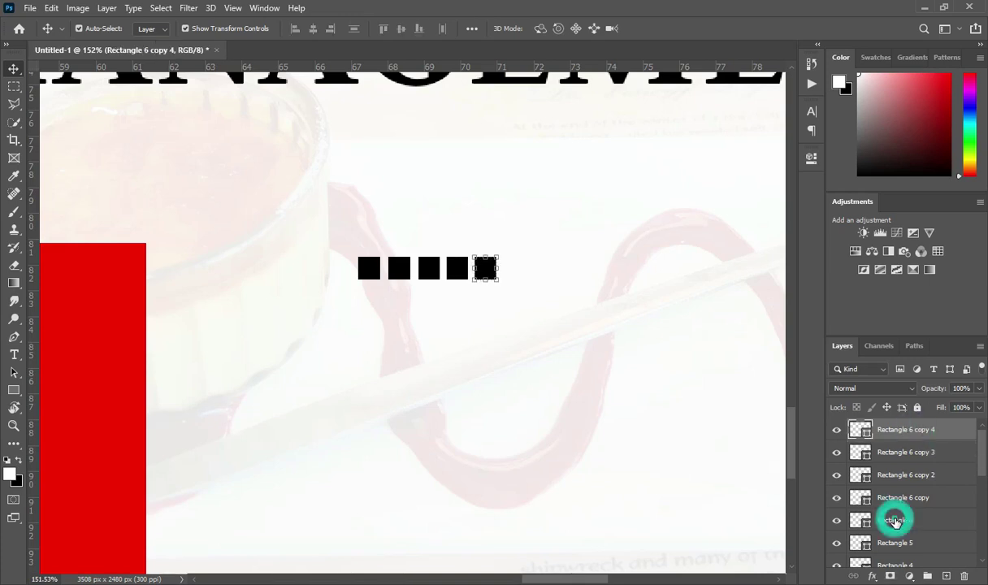
left_click(893, 439, "shift")
right_click(896, 443)
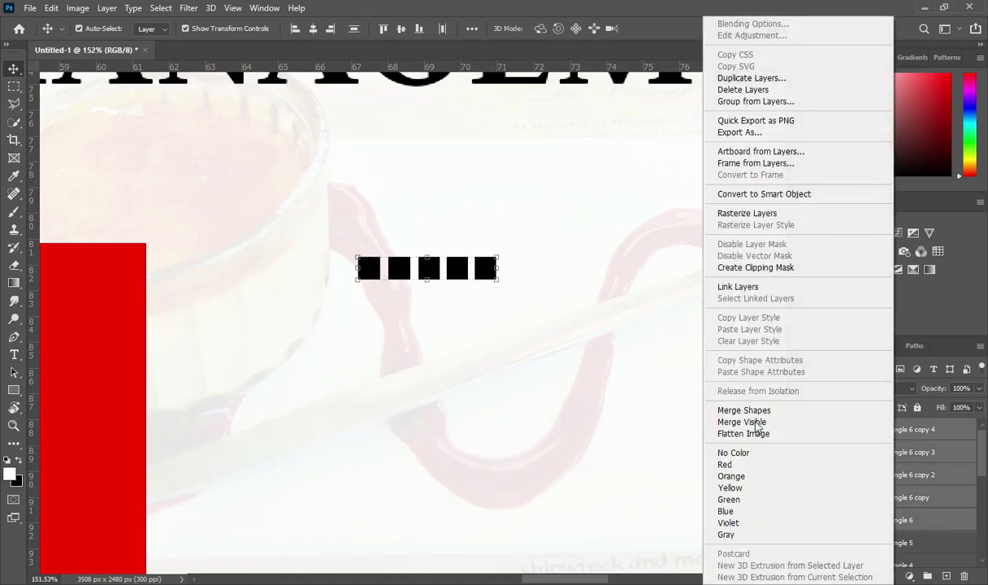
left_click(723, 395)
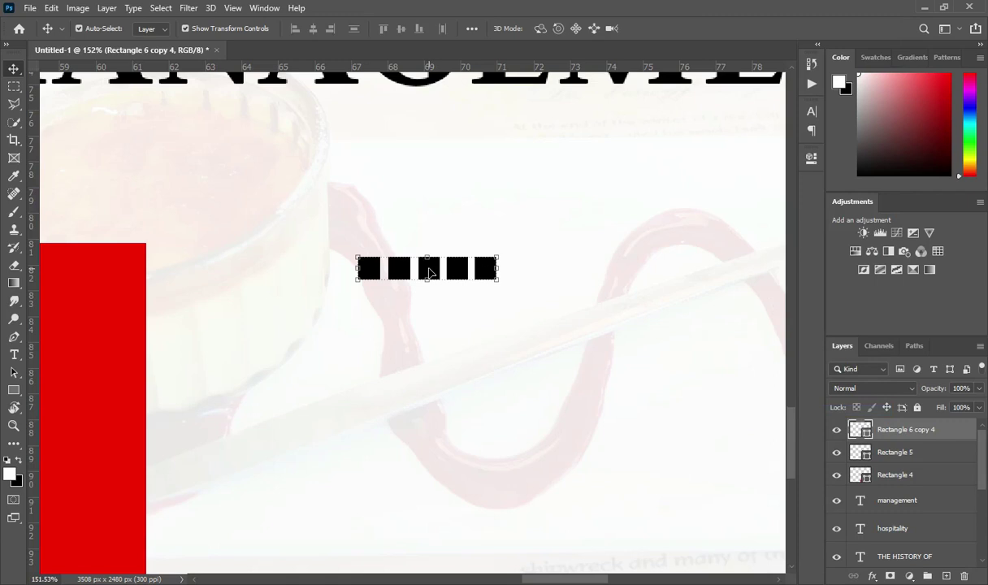
Duplicate the square row repeatedly, stacking each copy below the previous one
key("ctrl+j")
left_click_drag(430, 272, 434, 353)
key("ctrl+j")
key("ctrl+j")
left_click_drag(433, 353, 436, 430)
key("ctrl+j")
key("ctrl+j")
key("ctrl+j")
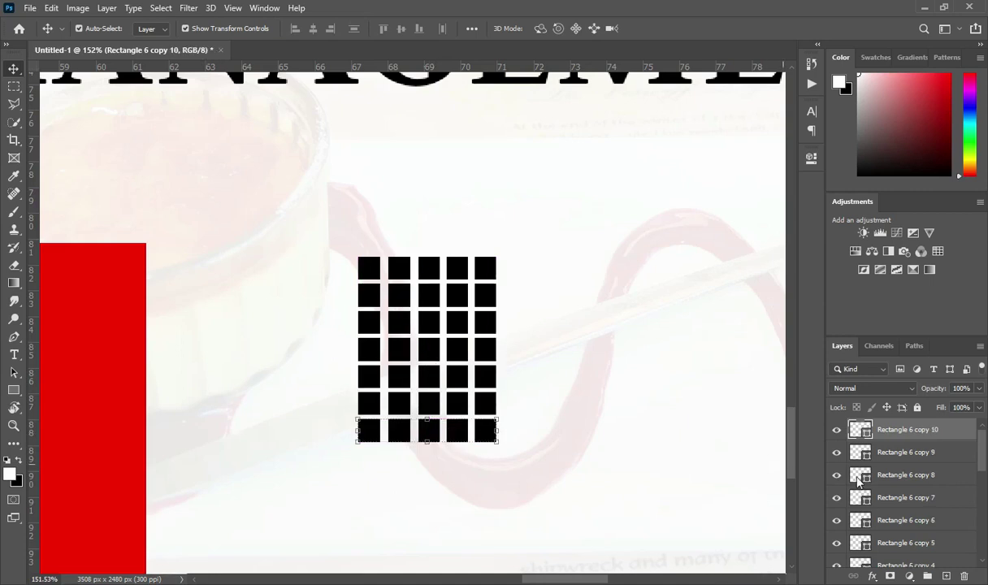
Select all the row layers and merge them into one grid shape
scroll(912, 505, "down", 3)
left_click(908, 503, "shift")
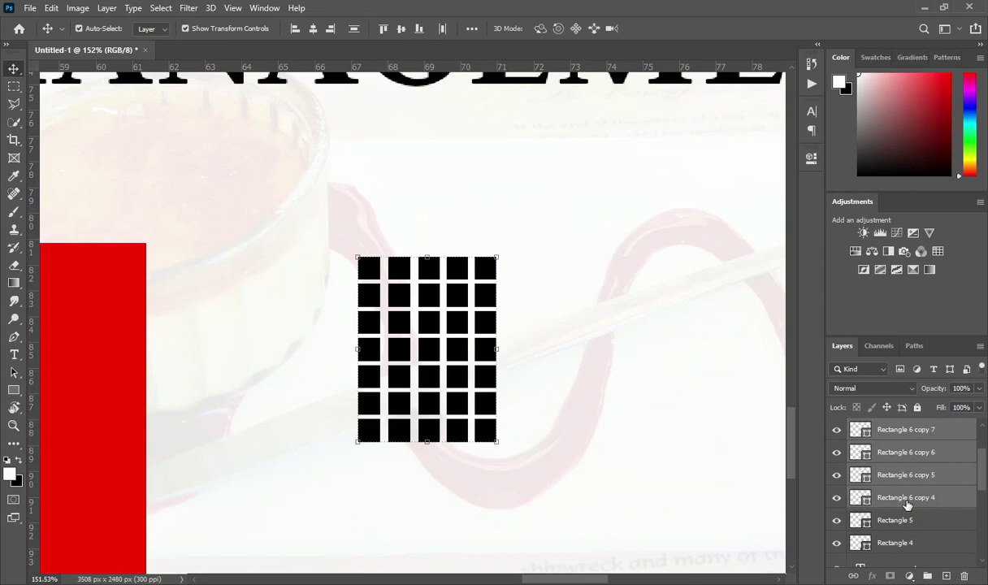
right_click(907, 505)
left_click(712, 409)
Set the grid to 57% opacity and move it onto the red rectangle's right edge
scroll(441, 289, "down", 5)
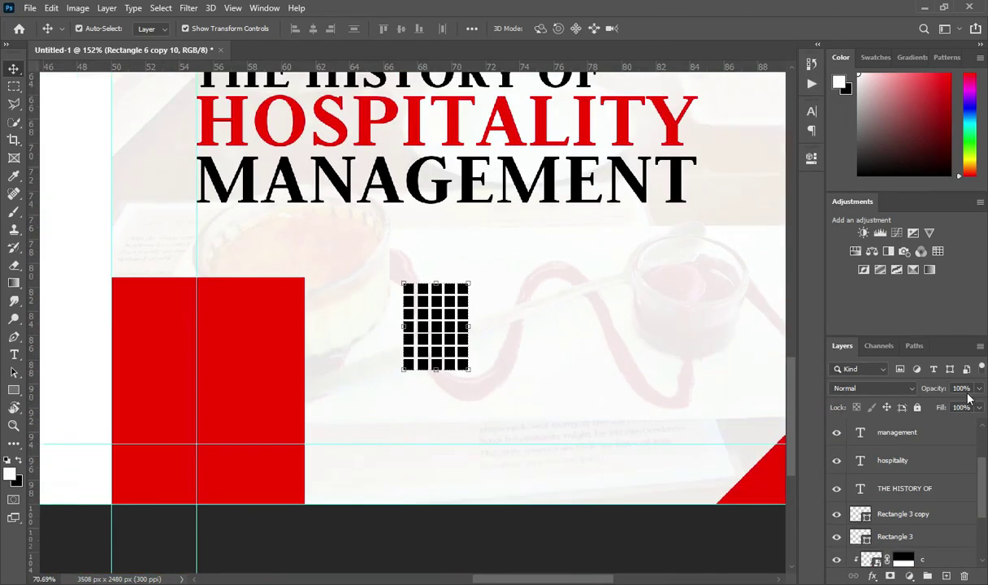
left_click_drag(926, 392, 925, 391)
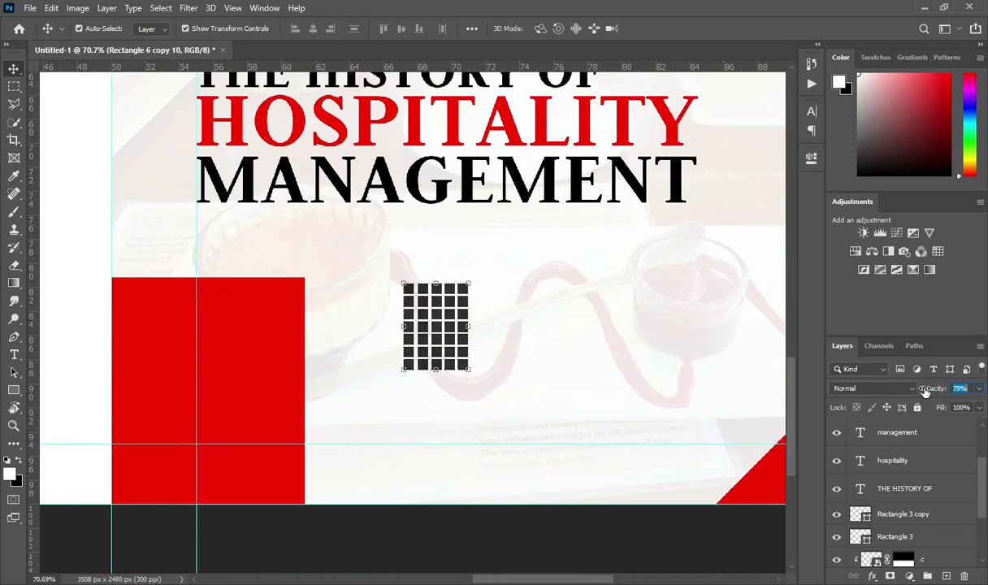
left_click_drag(442, 314, 303, 324)
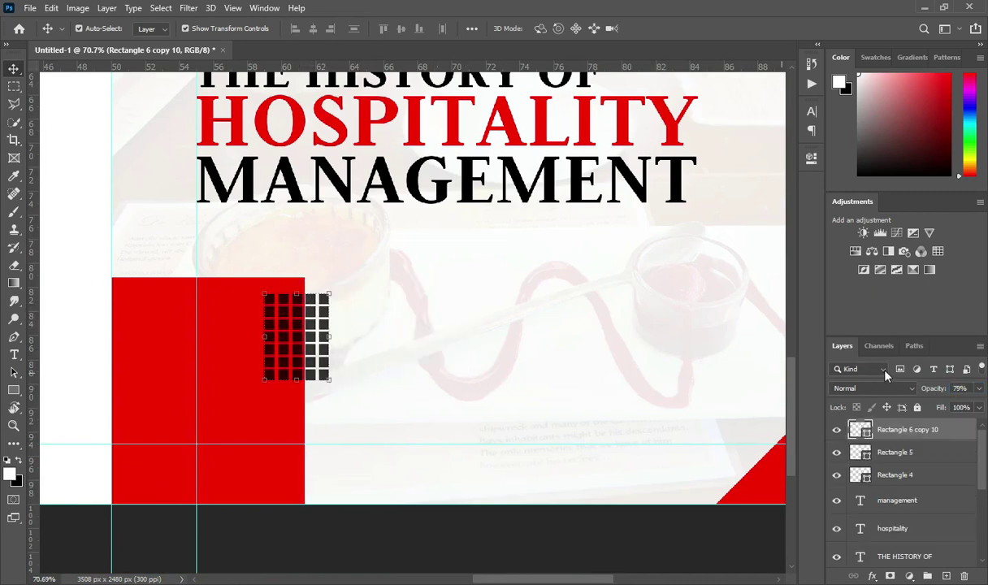
left_click_drag(941, 389, 926, 391)
Duplicate the grid and move the copy onto the red triangle
scroll(344, 322, "down", 3)
key("ctrl+j")
left_click_drag(323, 327, 739, 364)
scroll(395, 297, "down", 2)
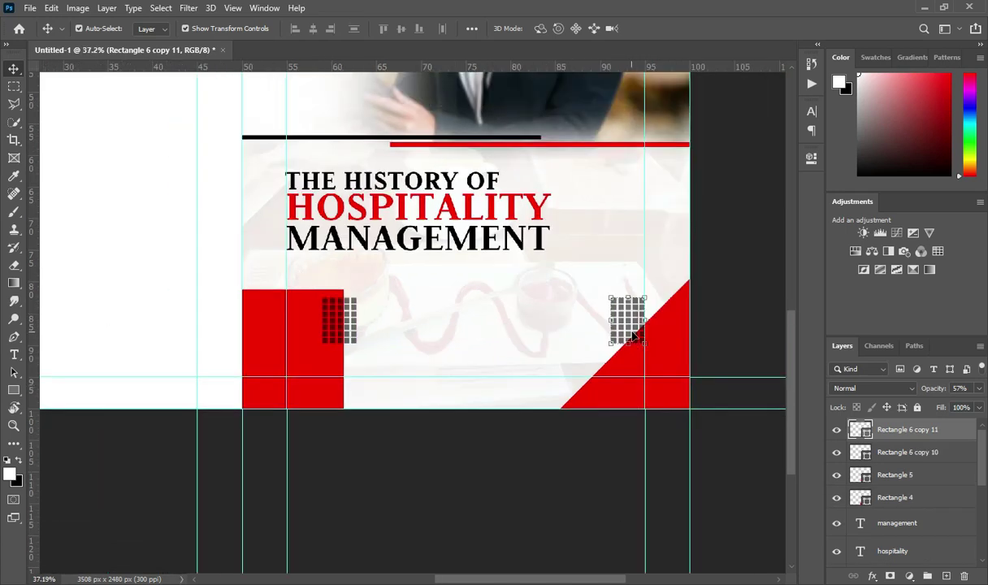
left_click_drag(631, 328, 633, 351)
Enlarge the grid on the red rectangle and nudge it slightly right
left_click(732, 302)
scroll(581, 314, "down", 2)
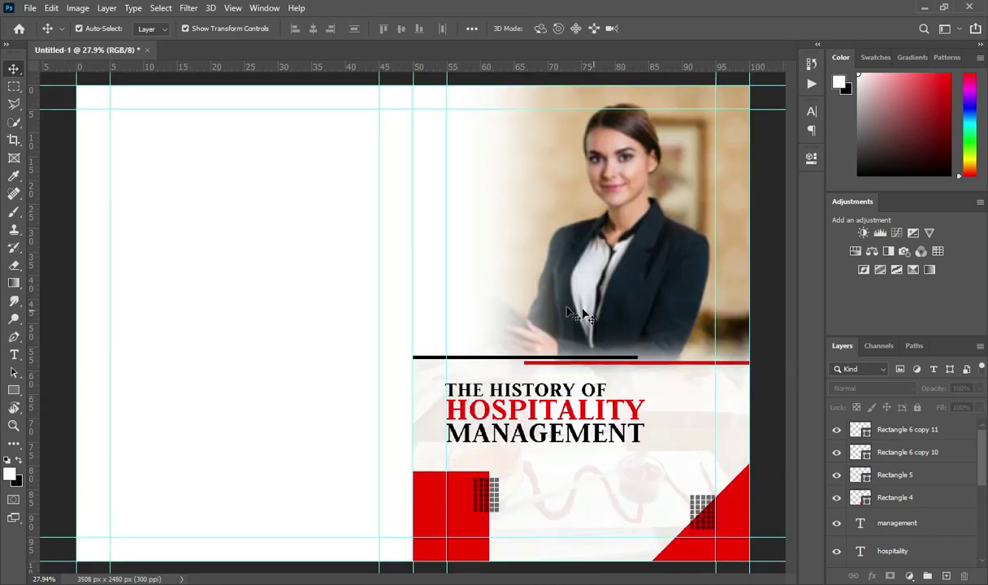
scroll(528, 474, "down", 1)
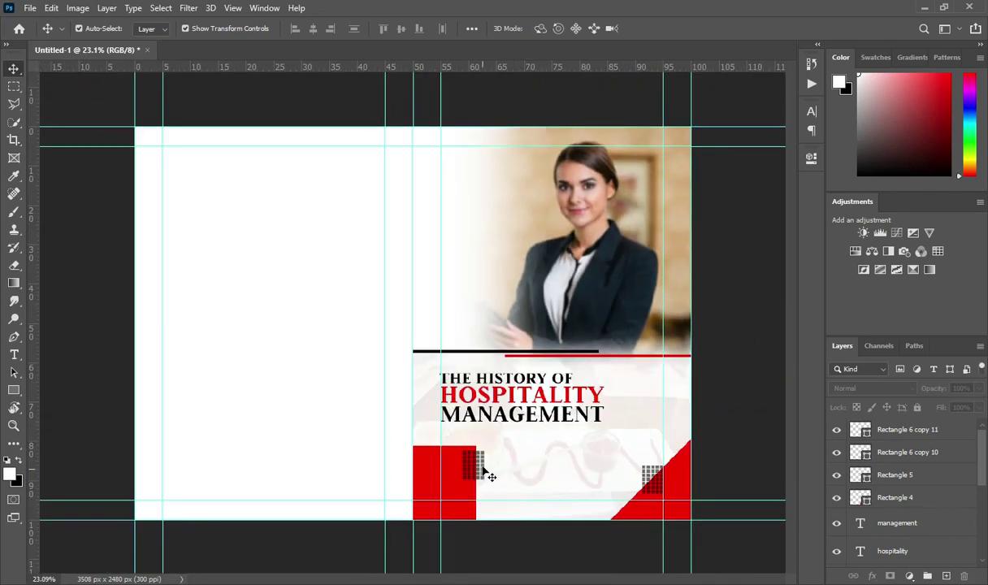
scroll(470, 285, "down", 1)
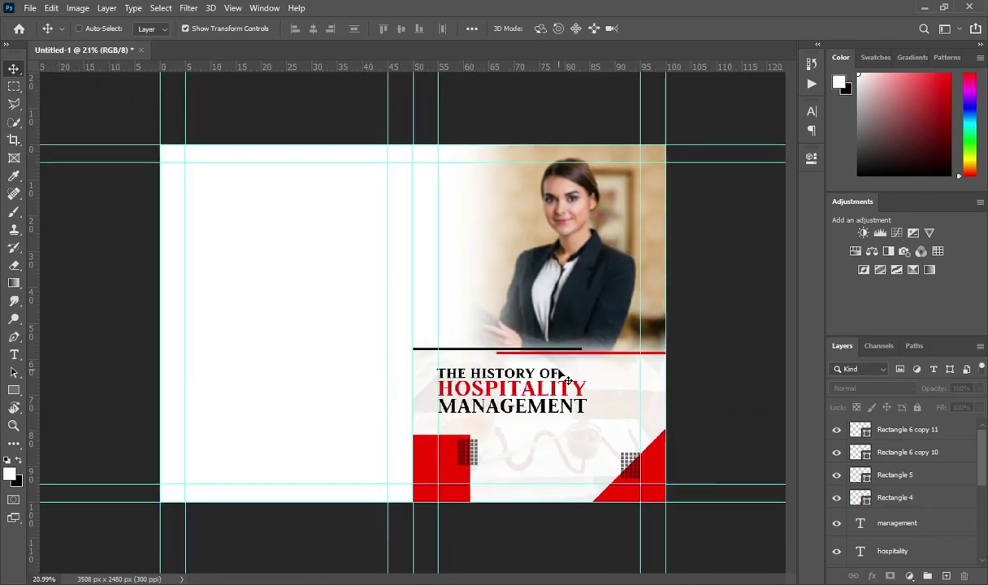
scroll(423, 276, "up", 2)
scroll(430, 272, "down", 1)
scroll(444, 264, "up", 1)
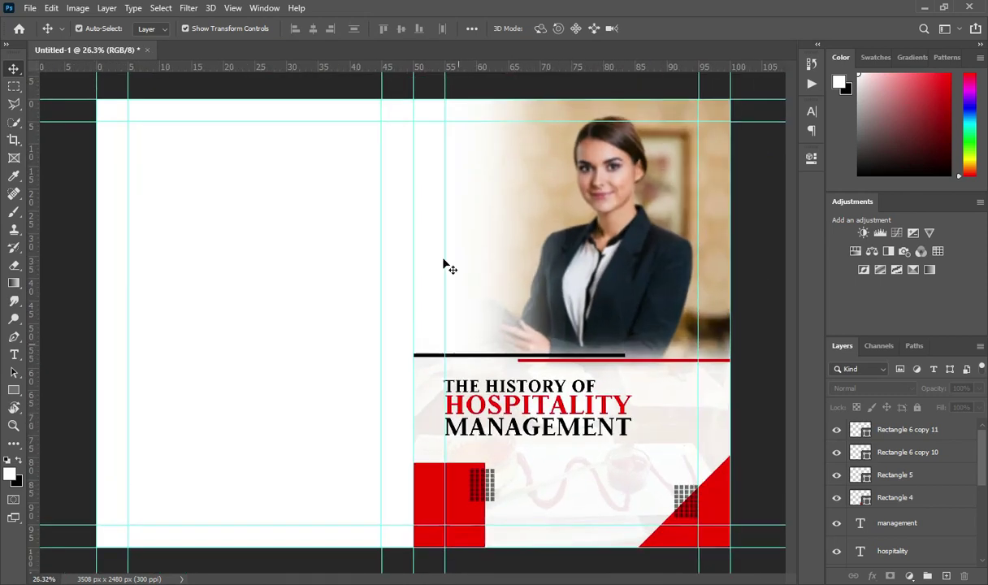
scroll(488, 508, "up", 2)
left_click(478, 520)
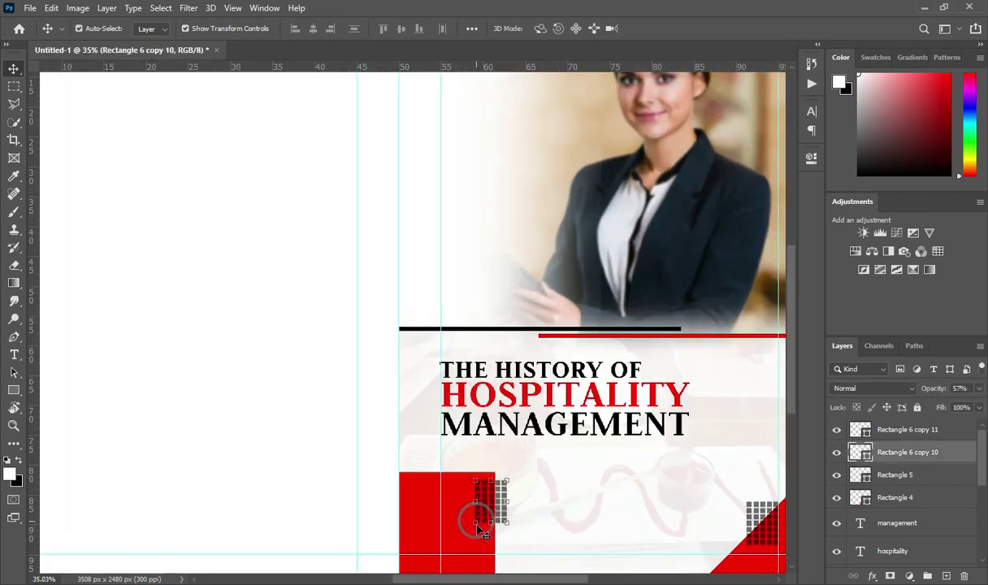
key("ctrl+t")
left_click_drag(474, 527, 460, 542)
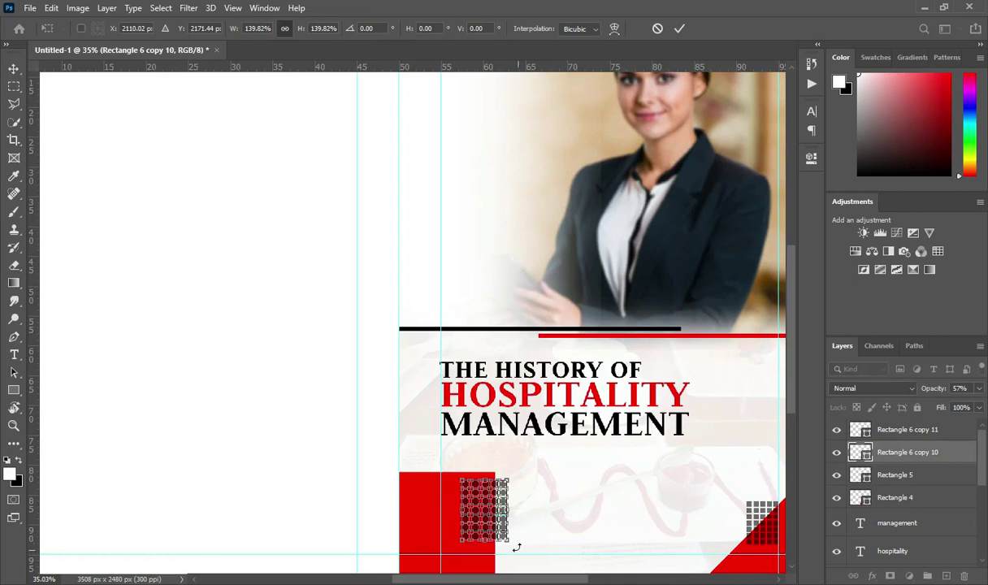
key("Return")
scroll(499, 485, "down", 1)
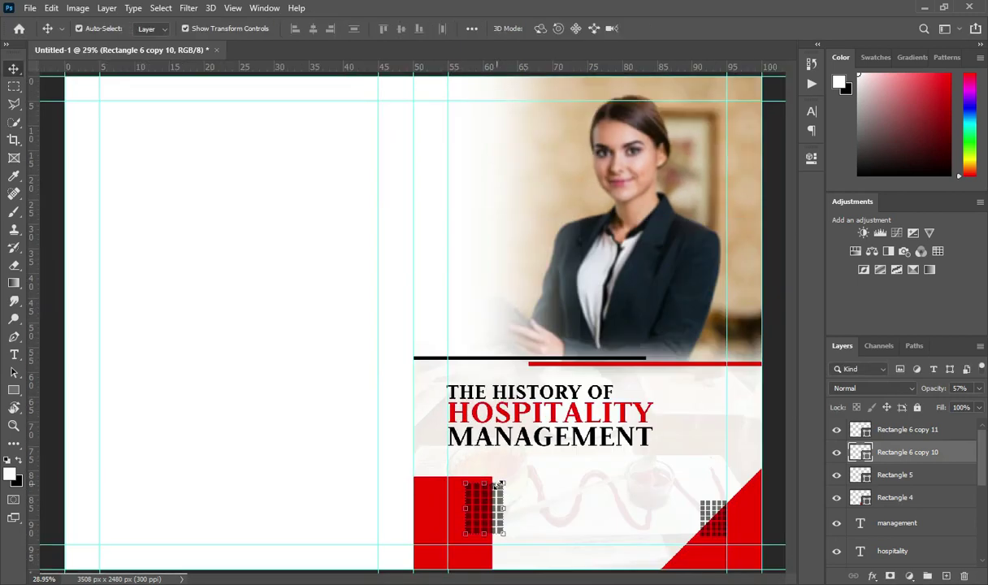
key("shift+Right")
key("shift+Right")
key("shift+Right")
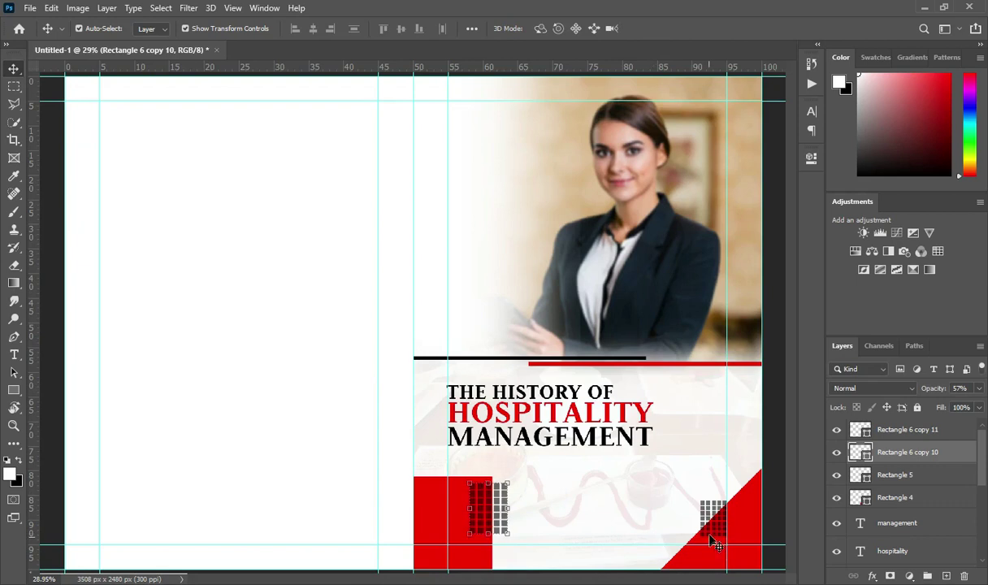
Enlarge the triangle's grid copy to about 143.5%
left_click(714, 545)
left_click(708, 502)
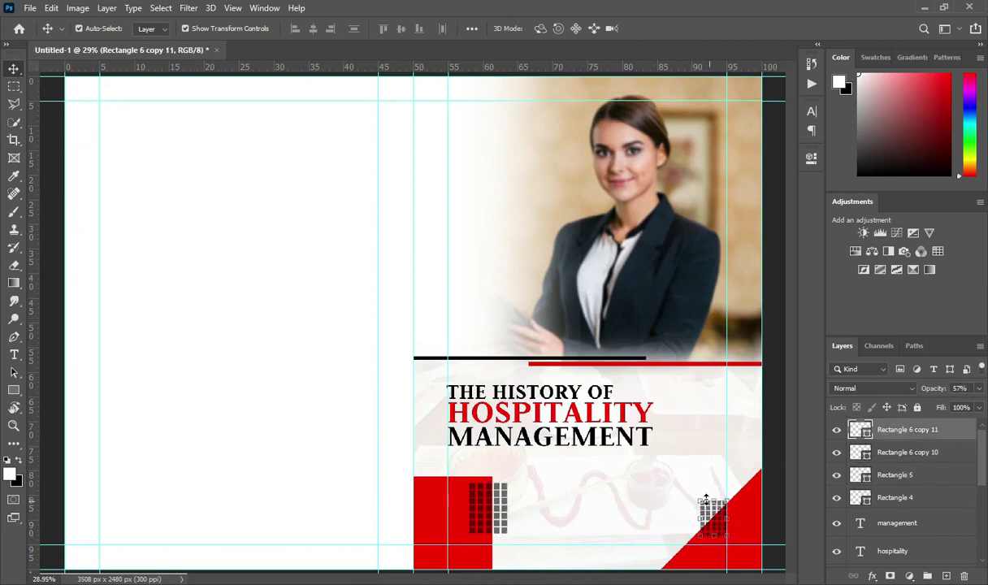
left_click_drag(698, 497, 681, 485)
key("Return")
key("ctrl+0")
left_click(736, 443)
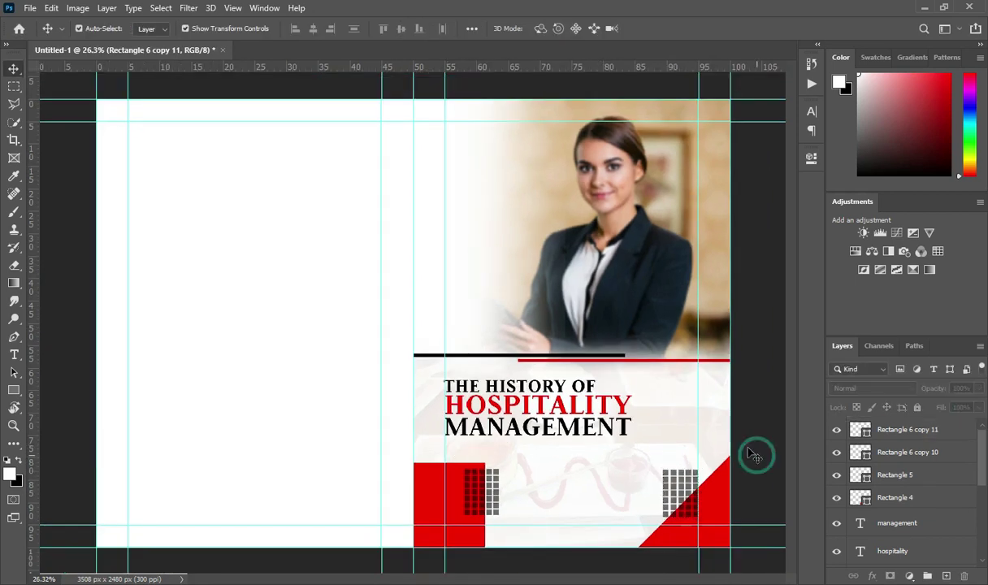
key("ctrl+minus")
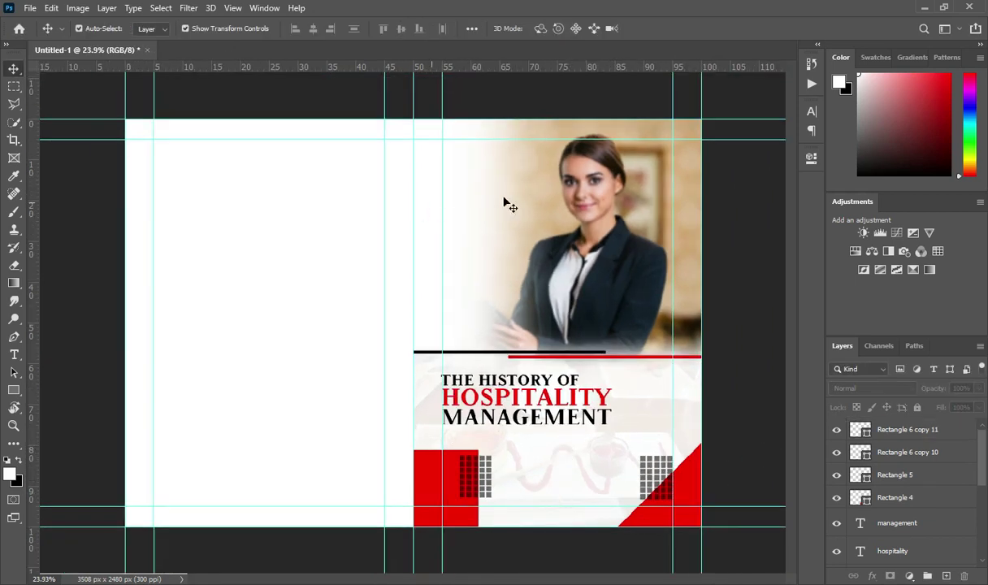
key("ctrl+minus")
key("ctrl+plus")
key("ctrl+plus")
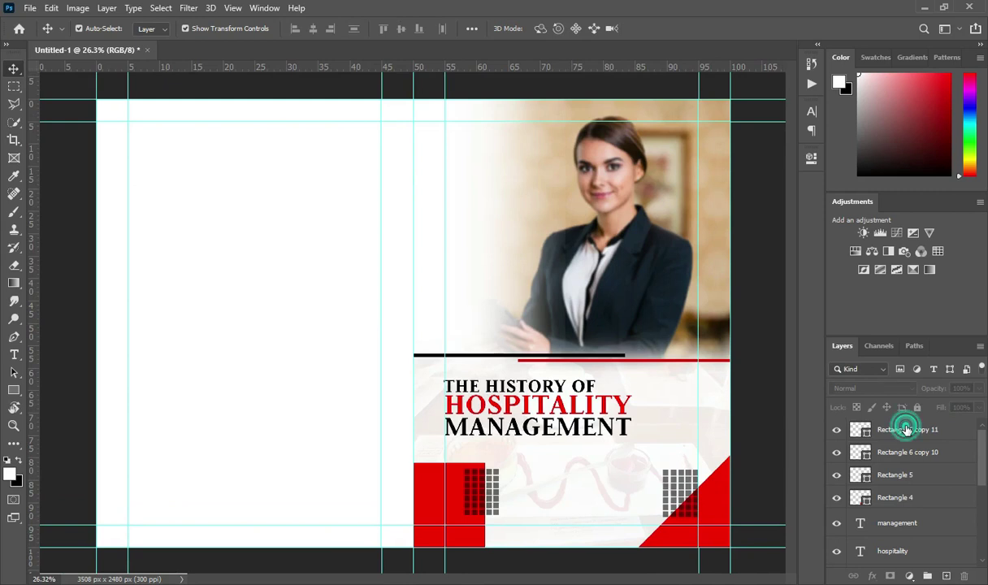
Group all layers from the top grid down to Rectangle 1 into Group 1
left_click(905, 429)
scroll(907, 463, "down", 5)
left_click(922, 528, "shift")
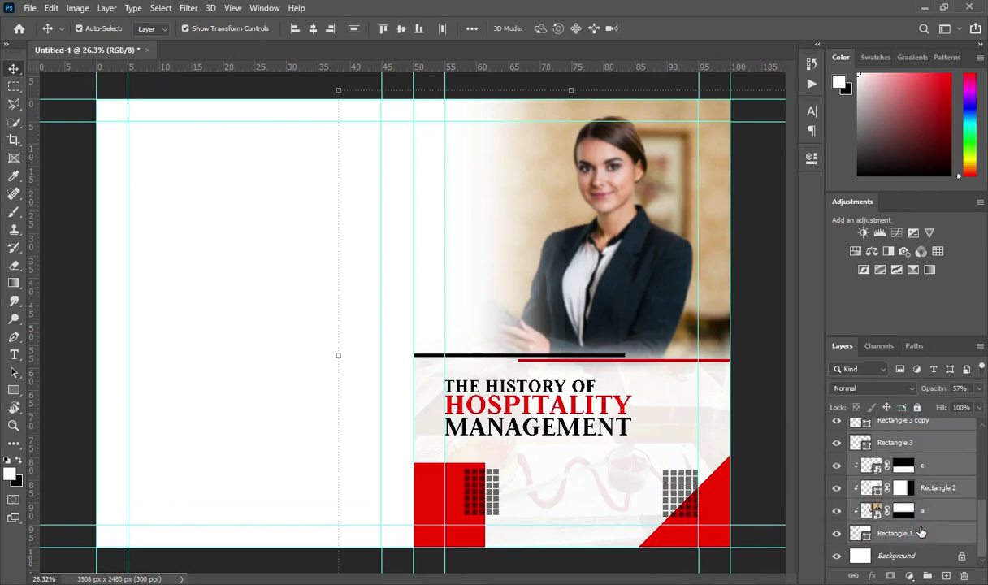
key("ctrl+g")
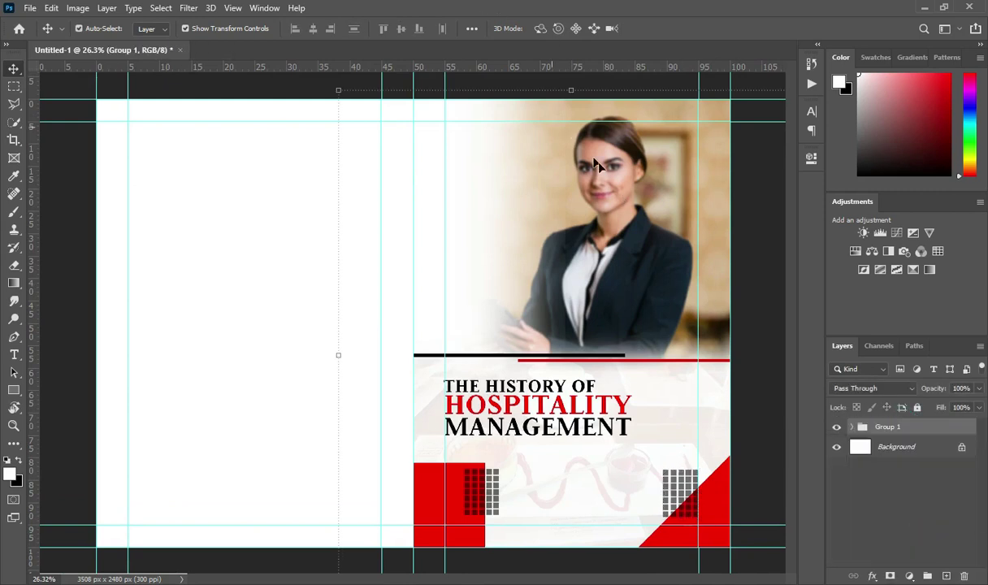
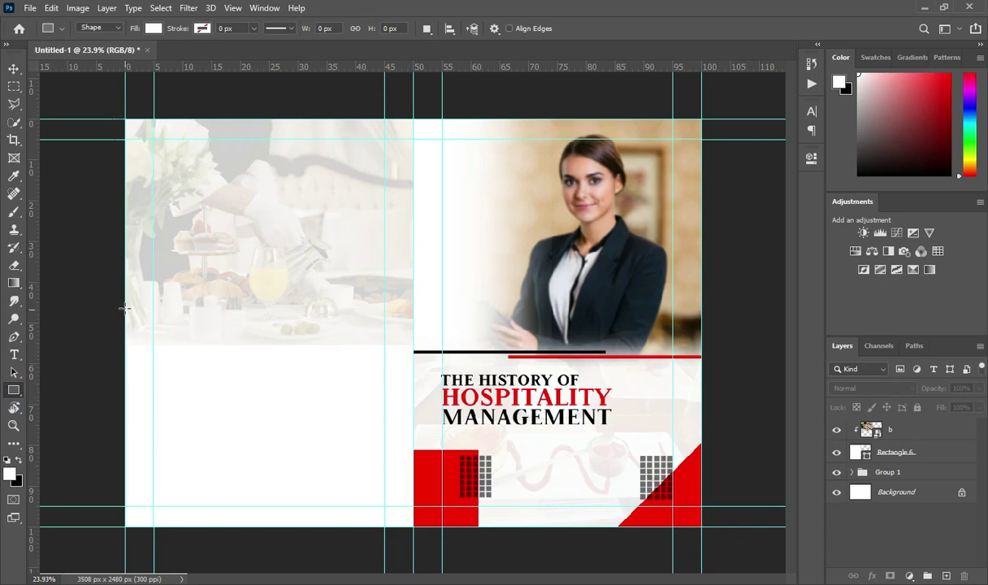
Draw a rectangle over the lower back cover and fill it red
left_click_drag(124, 312, 399, 504)
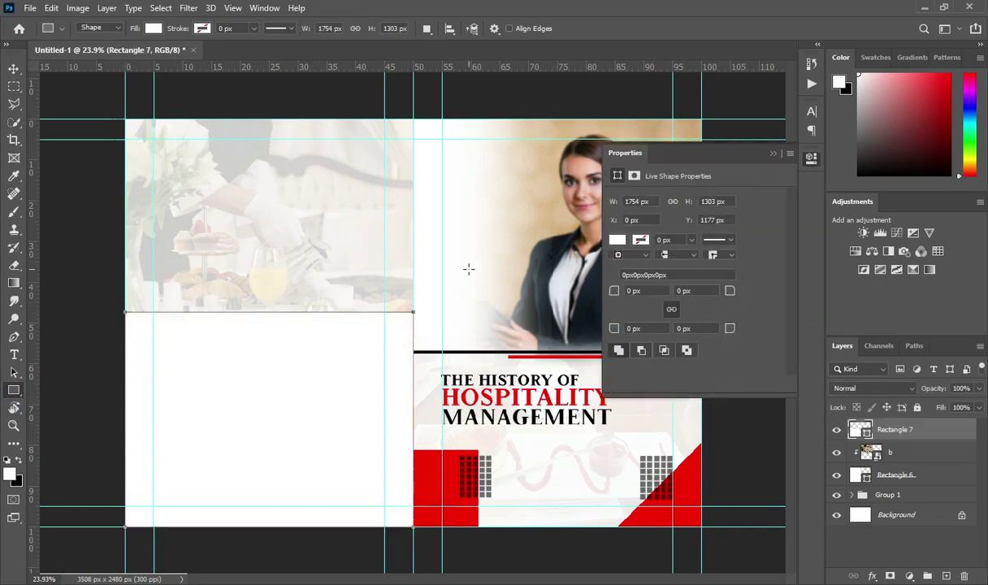
key("v")
left_click(618, 239)
left_click(634, 312)
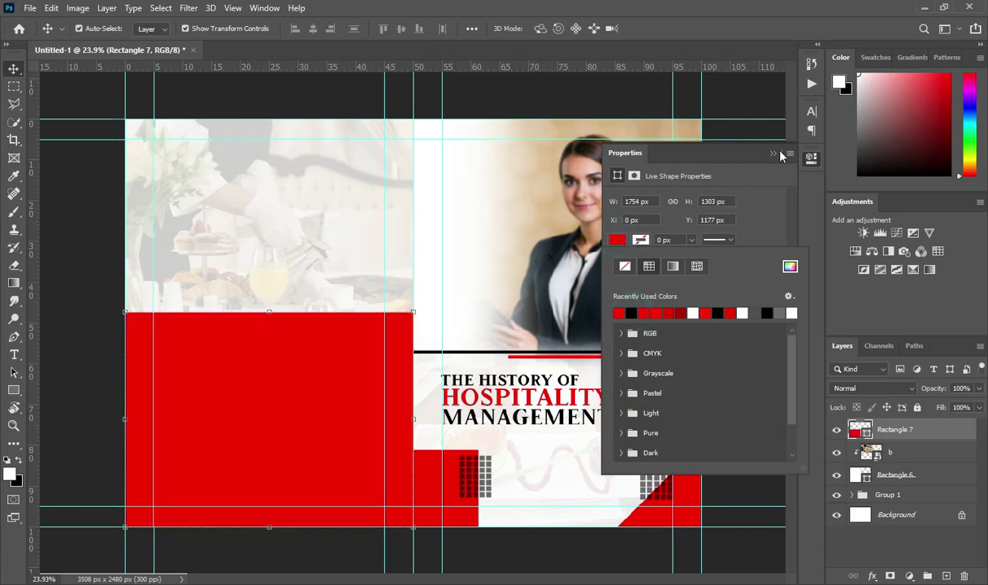
left_click(773, 153)
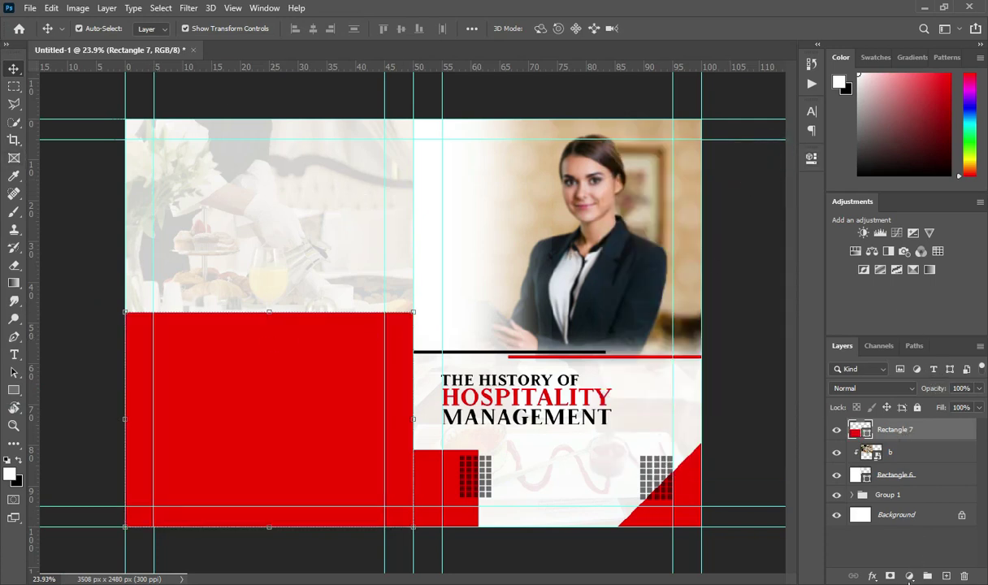
Mask the red rectangle with a black-to-white gradient so its top fades softly into the photo
left_click(890, 576)
left_click(13, 283)
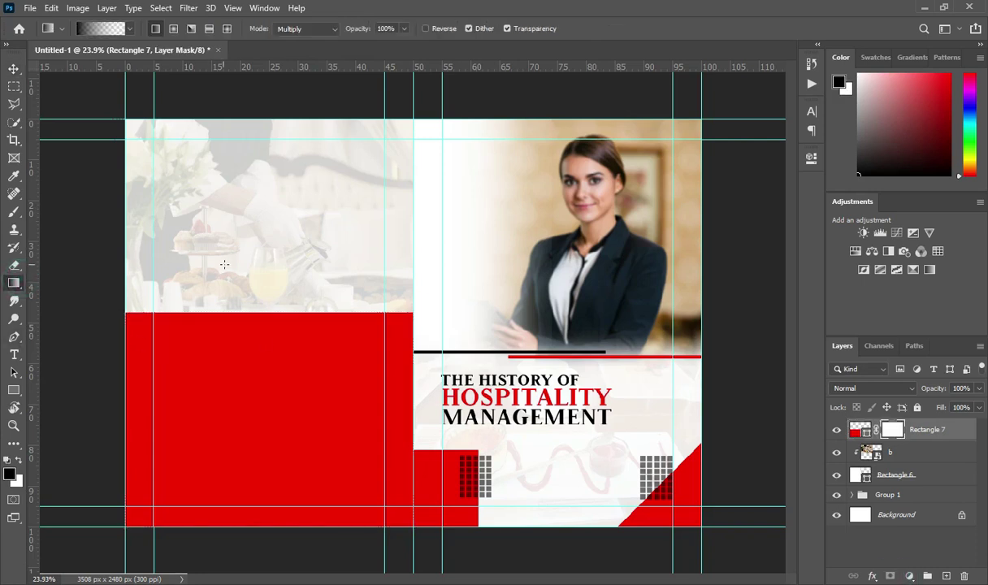
left_click_drag(259, 268, 259, 325)
left_click_drag(247, 280, 262, 338)
left_click_drag(277, 255, 279, 357)
left_click_drag(276, 291, 277, 344)
left_click(13, 68)
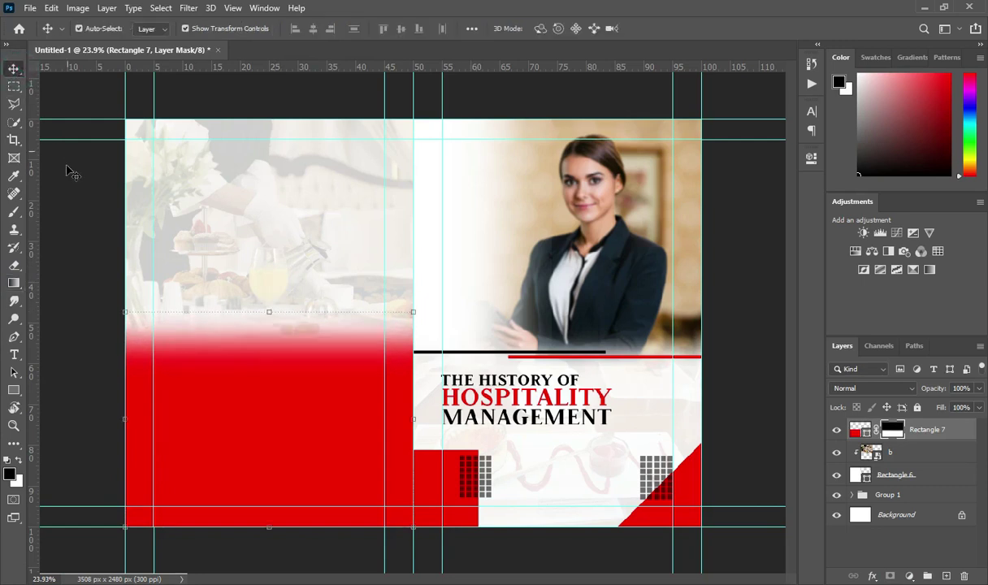
left_click(243, 240)
scroll(248, 206, "up", 1)
scroll(154, 132, "down", 1)
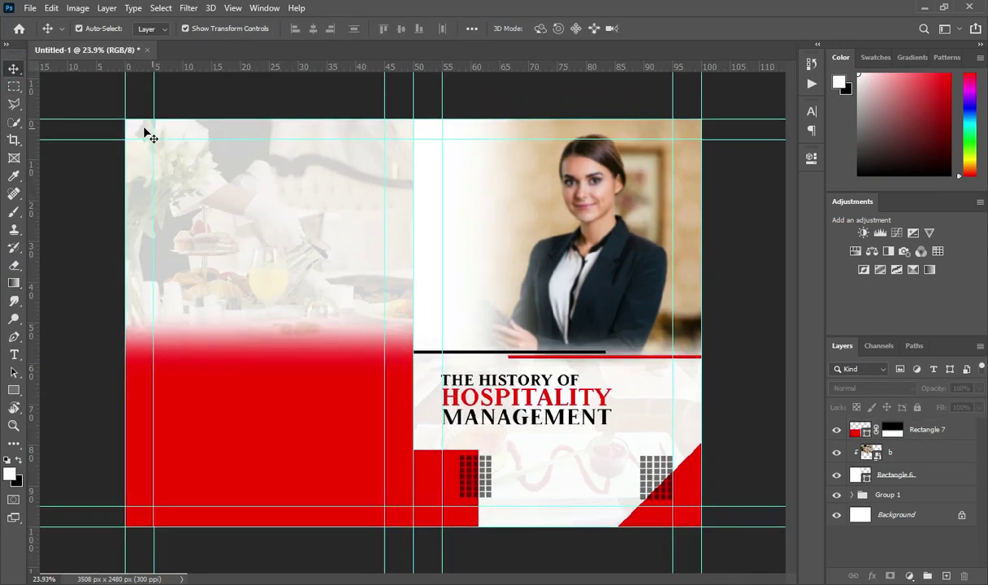
scroll(141, 132, "up", 2)
left_click(14, 391)
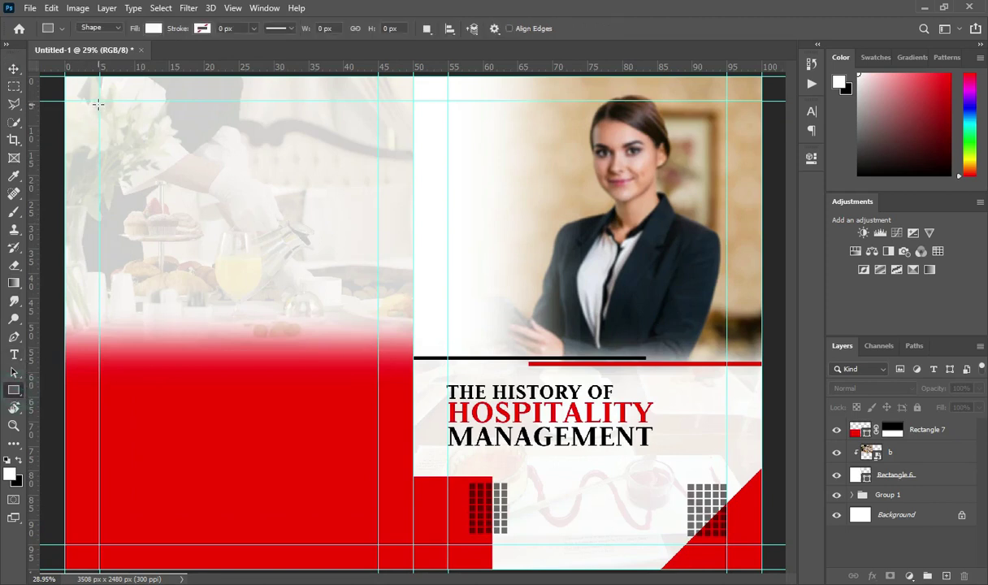
Draw a white frame rectangle at the back cover's top-left with a red 4 px outline
left_click_drag(99, 102, 207, 219)
scroll(229, 186, "down", 2)
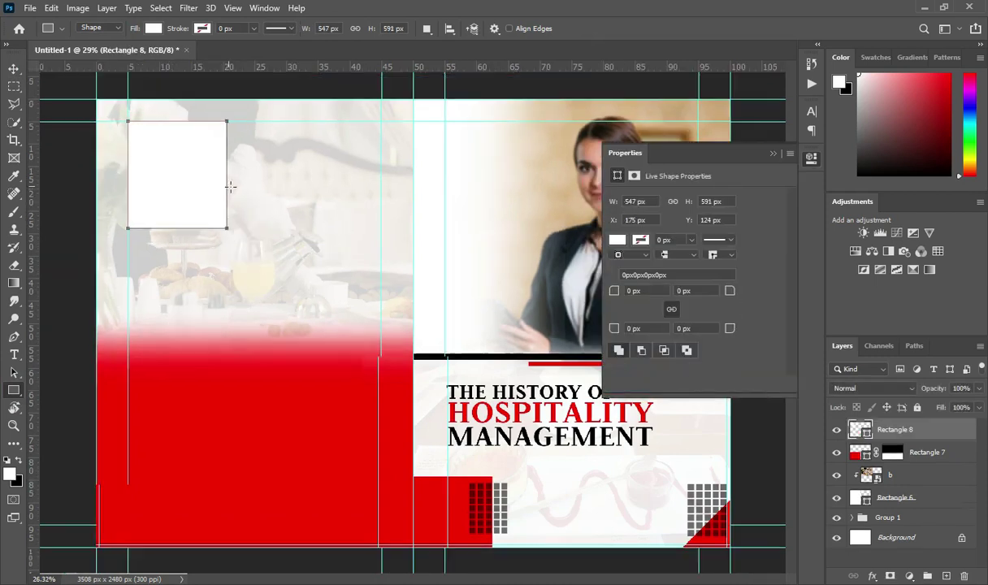
left_click(11, 66)
left_click(617, 240)
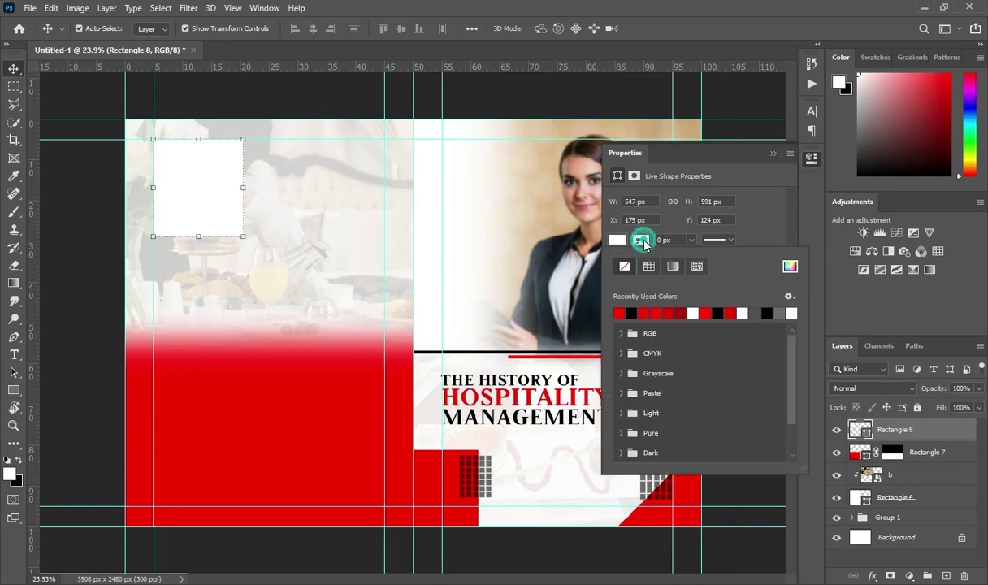
left_click(646, 313)
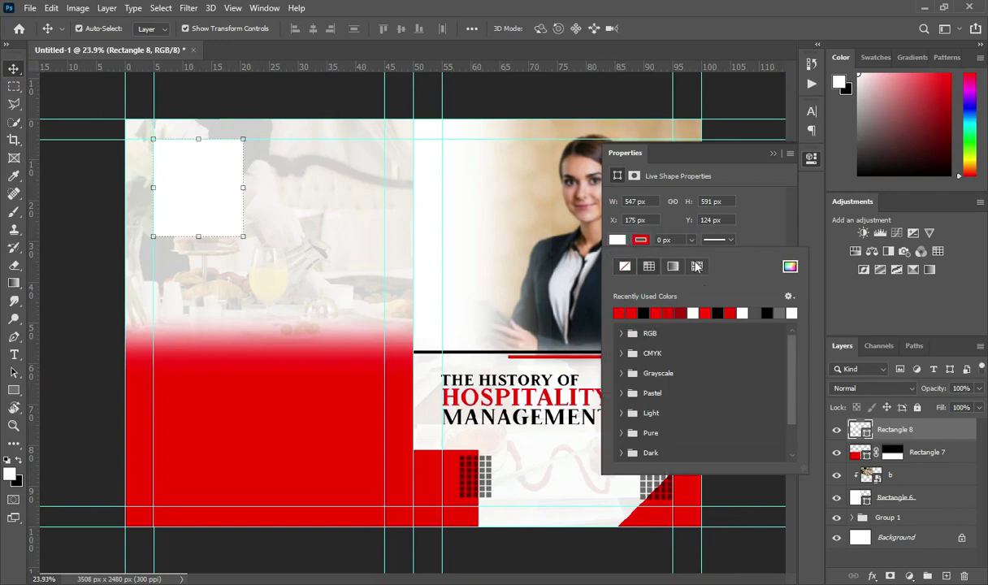
left_click(752, 239)
left_click(678, 239)
type("4")
key("Return")
key("ctrl+plus")
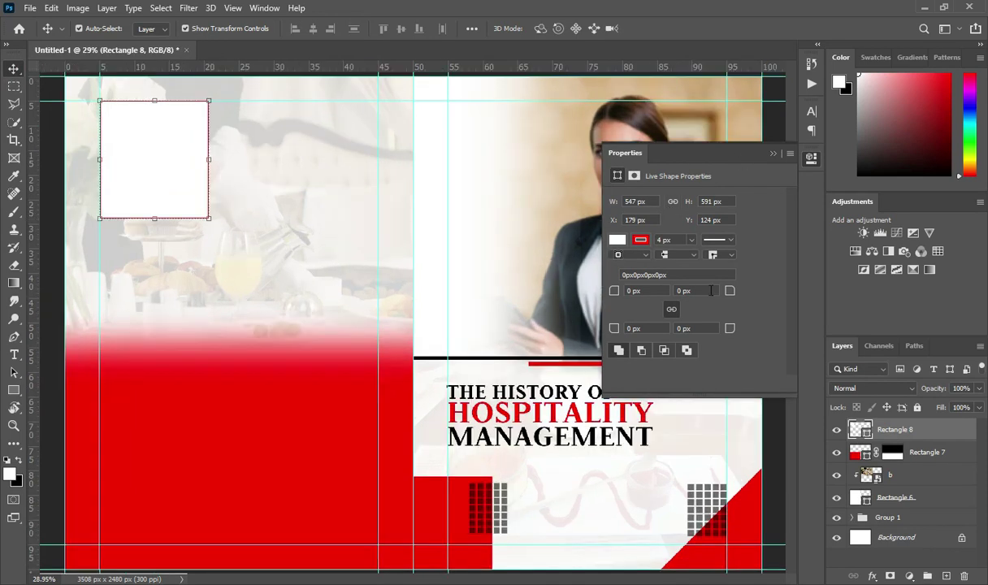
left_click(775, 154)
Duplicate the frame, shrink the copy slightly inside it, and remove the copy's outline
left_click(933, 436)
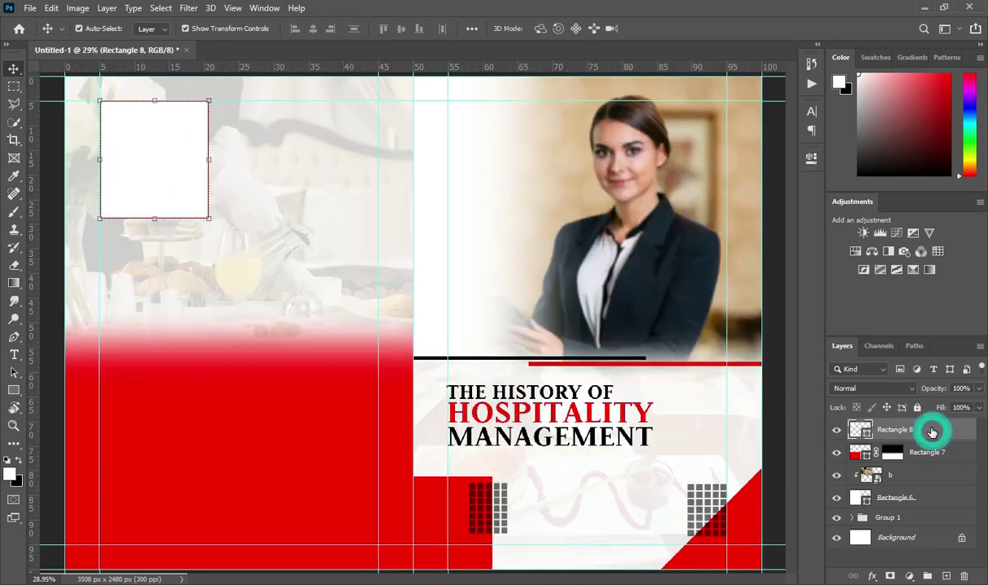
key("ctrl+j")
left_click_drag(210, 221, 204, 216)
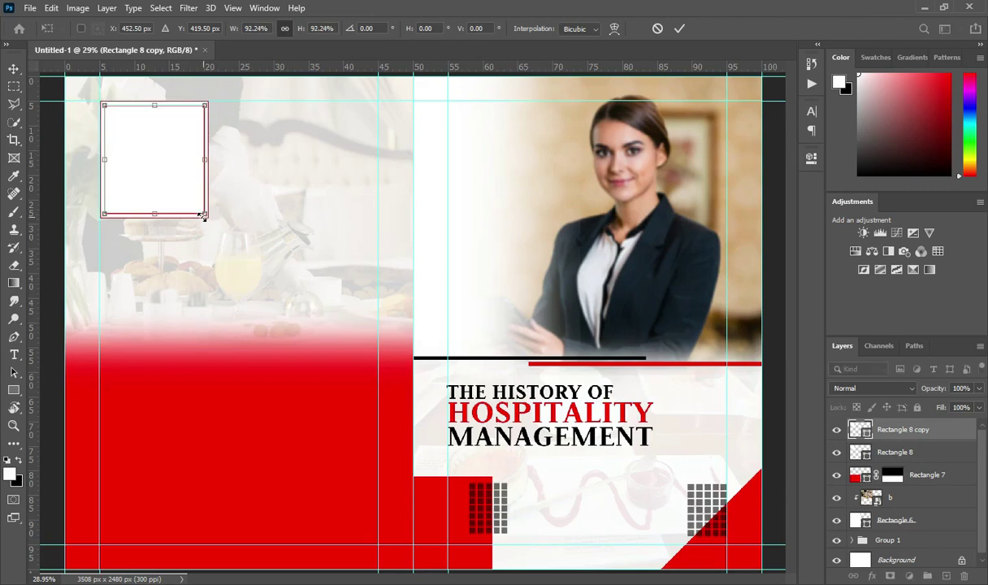
left_click(679, 28)
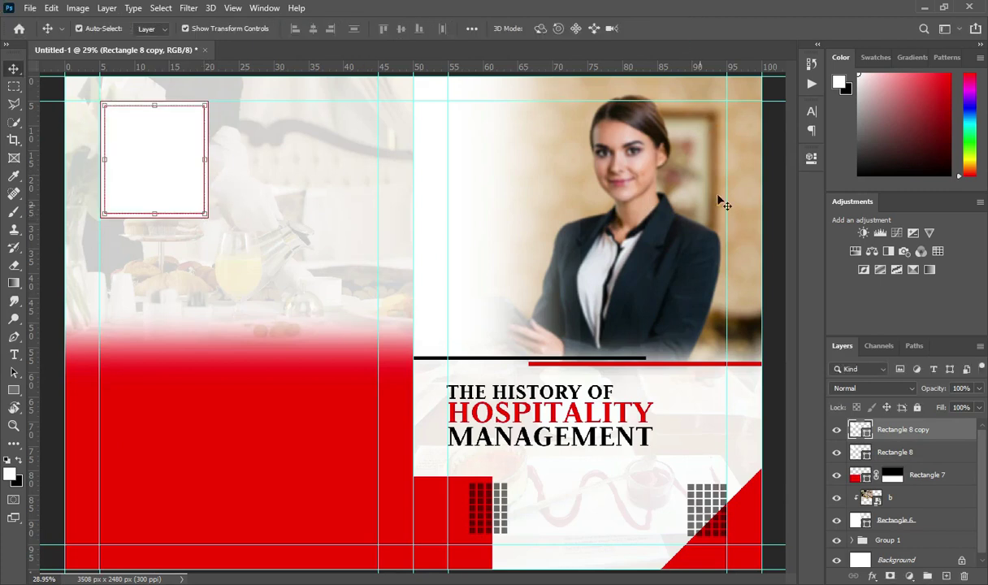
left_click(810, 158)
left_click(640, 241)
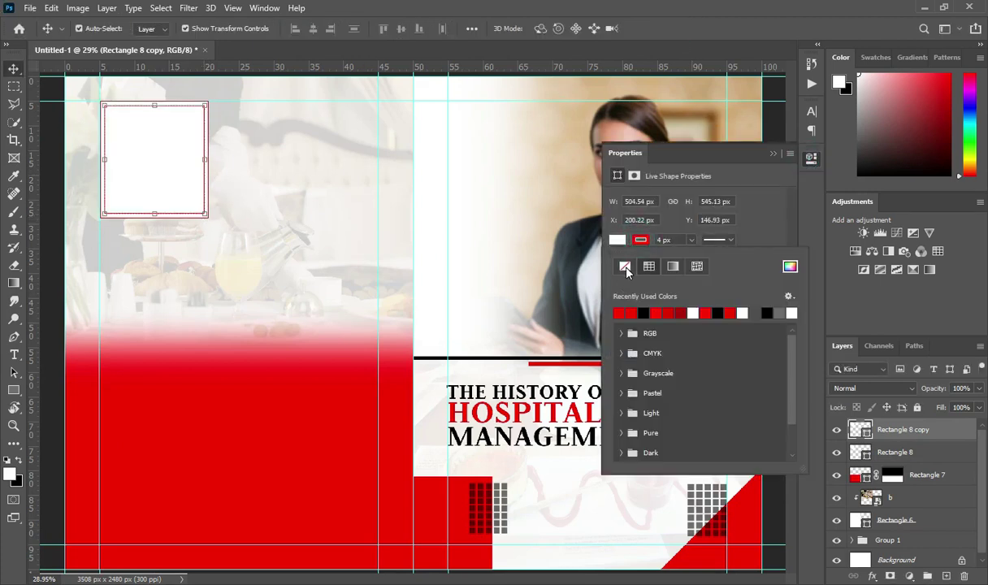
left_click(752, 219)
left_click(772, 153)
Place the office portrait photo, scaled to about 53.38%, at the top-left guides
scroll(166, 185, "up", 1)
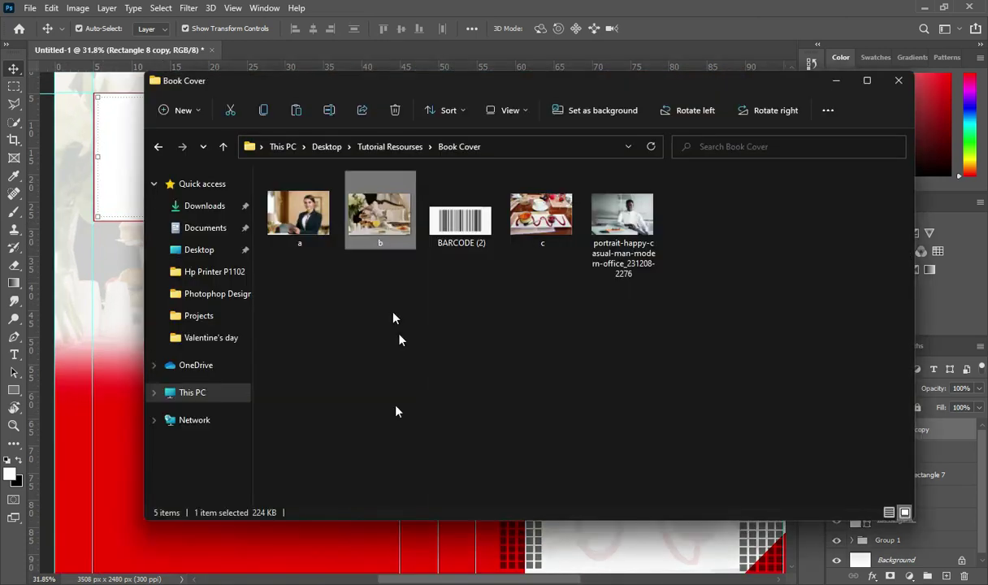
left_click_drag(622, 235, 128, 193)
left_click_drag(368, 349, 274, 278)
left_click_drag(539, 393, 291, 231)
left_click_drag(215, 183, 155, 167)
mouse_move(142, 212)
left_mouse_down()
mouse_move(123, 238)
mouse_move(135, 193)
left_mouse_up()
Commit the portrait placement and clip it into the inner frame with Create Clipping Mask
left_click(656, 29)
right_click(185, 160)
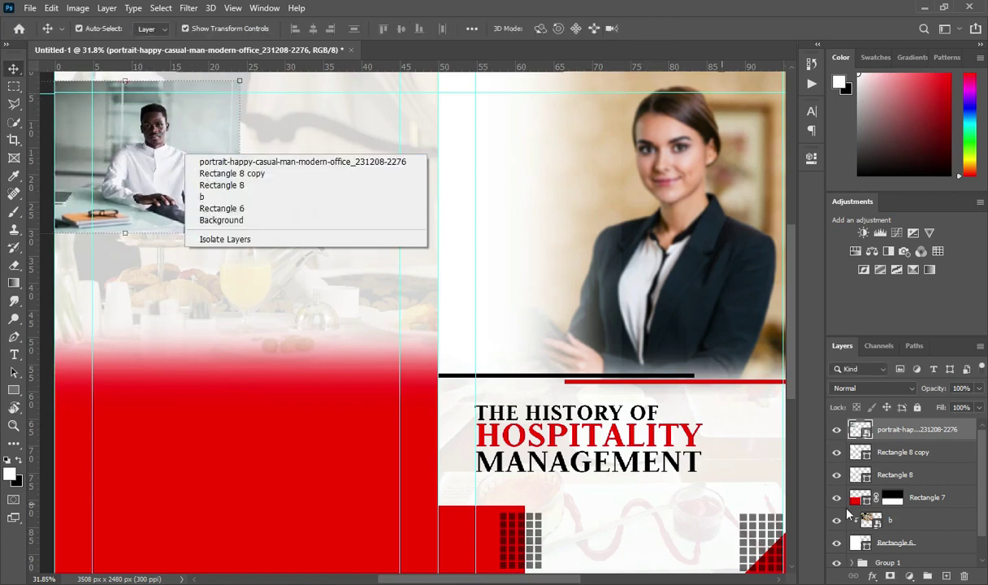
right_click(891, 429)
right_click(891, 429)
left_click(754, 299)
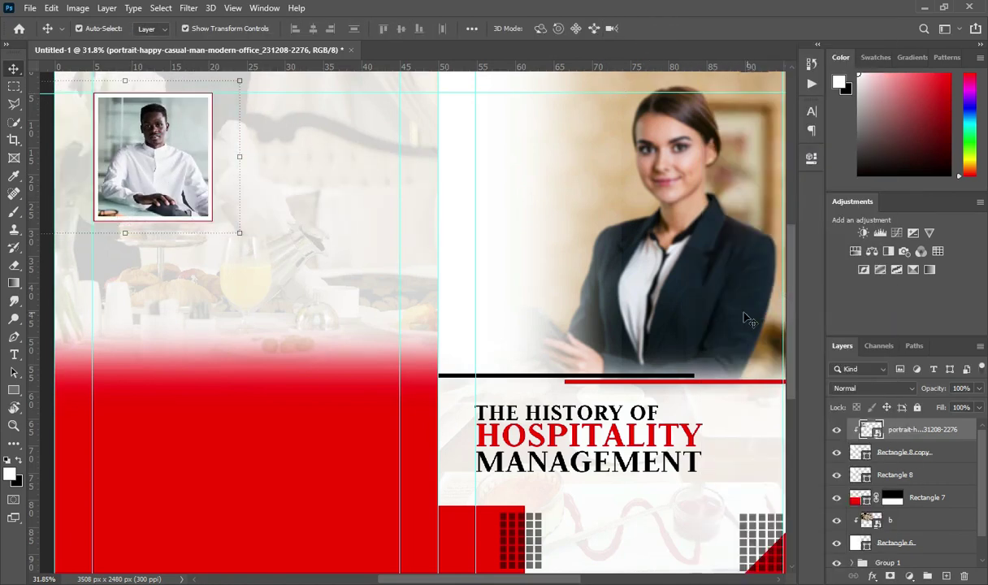
scroll(244, 211, "down", 1)
scroll(308, 213, "down", 1)
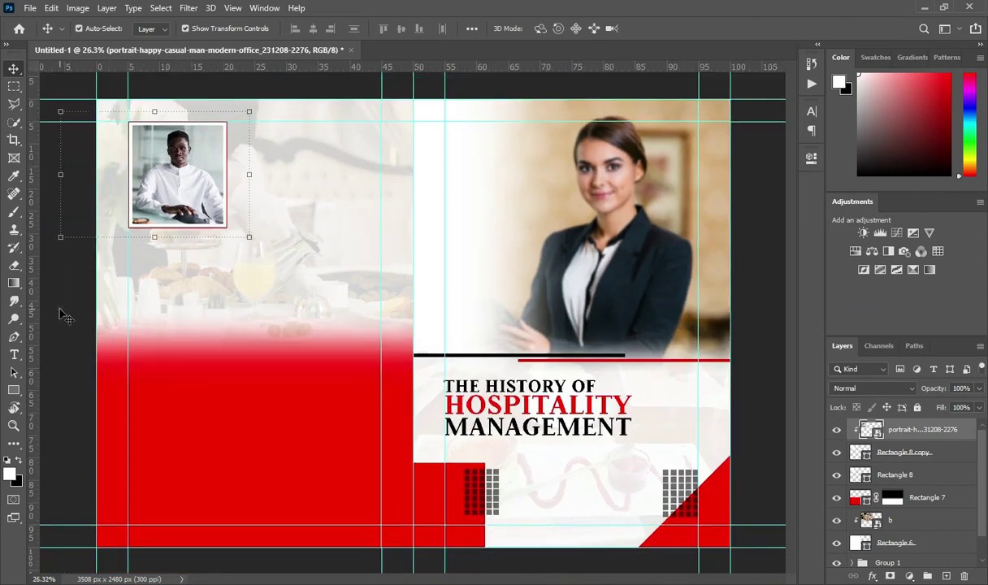
scroll(211, 228, "down", 2)
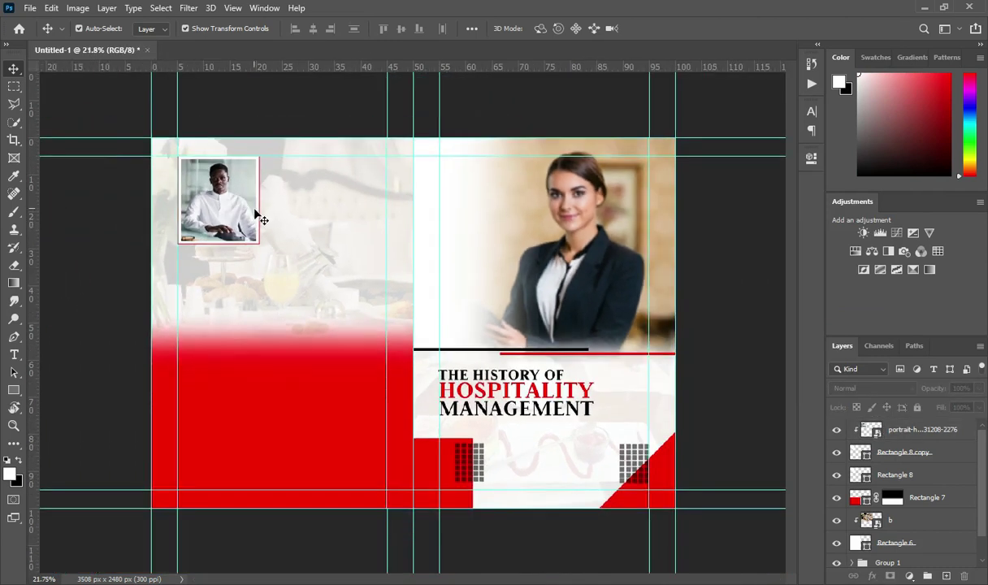
Select the portrait and frame layers, scale them to about 94%, and nudge them into place
left_click(868, 428)
left_click(927, 498, "shift")
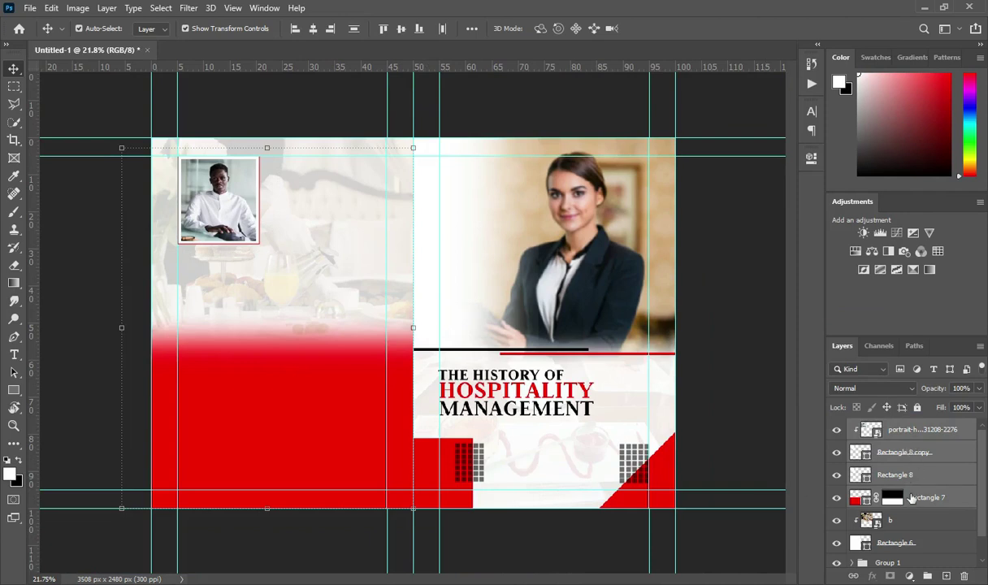
left_click(912, 497, "ctrl")
left_click_drag(278, 253, 269, 249)
left_click_drag(214, 214, 219, 218)
key("ctrl+plus")
left_click(76, 309)
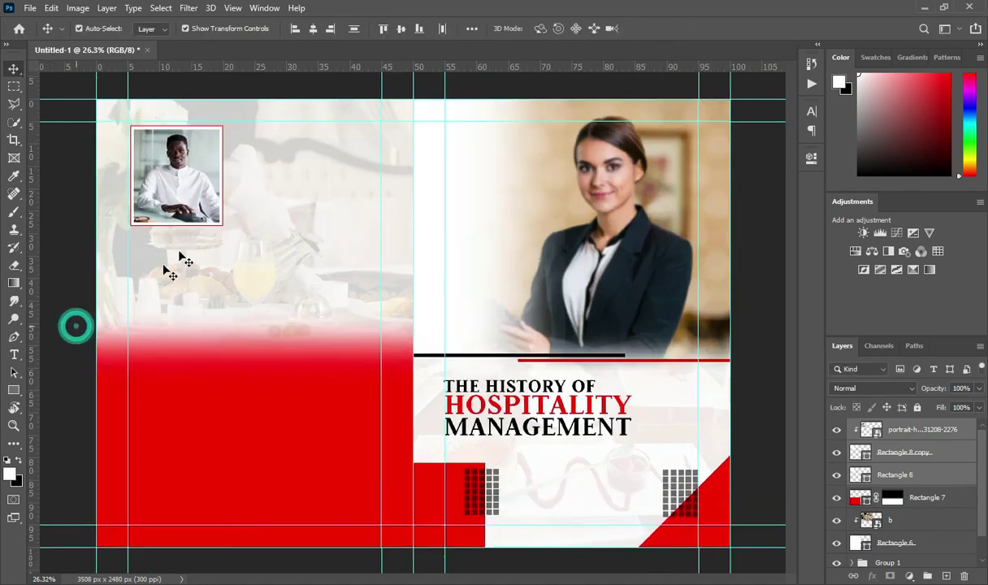
key("ctrl+plus")
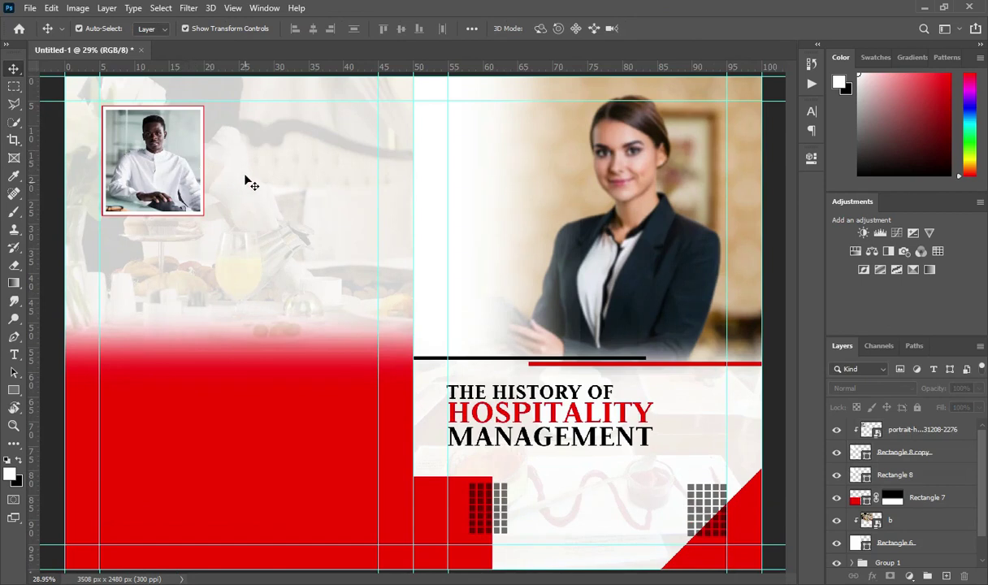
Type the heading 'ABOUT THE AUTHOR' to the right of the portrait
key("t")
left_click(228, 121)
type("ABOU")
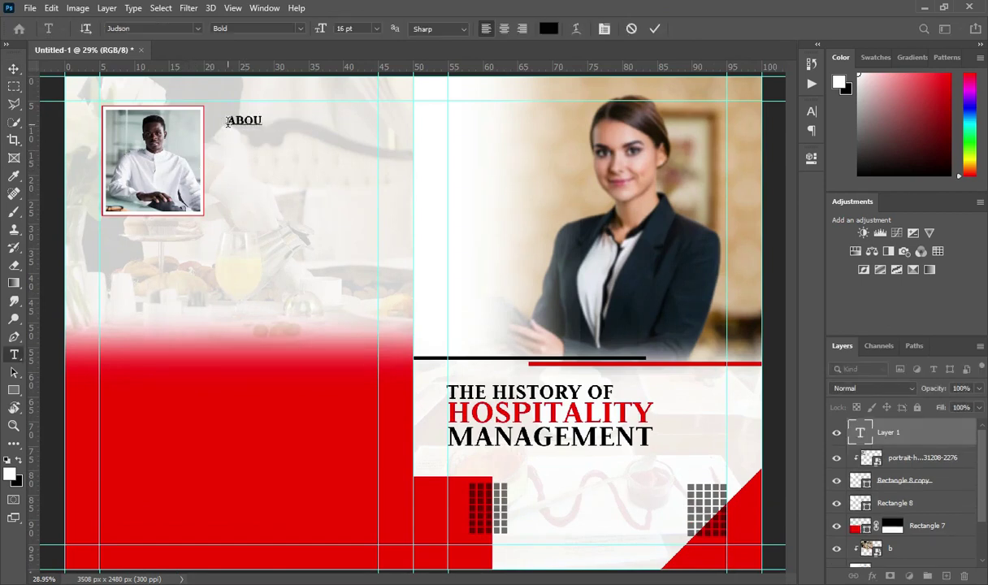
type("T THE AUTHOR")
key("ctrl+Return")
Enlarge the heading to about 17.07 pt and add a paragraph text box beneath it
key("v")
key("ctrl+t")
left_click_drag(227, 121, 325, 120)
left_click(680, 29)
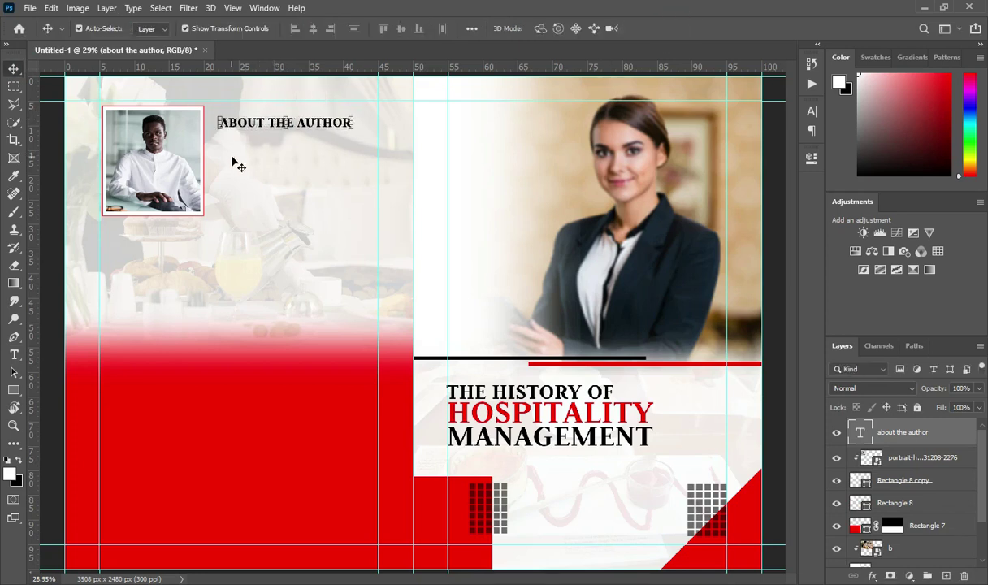
key("t")
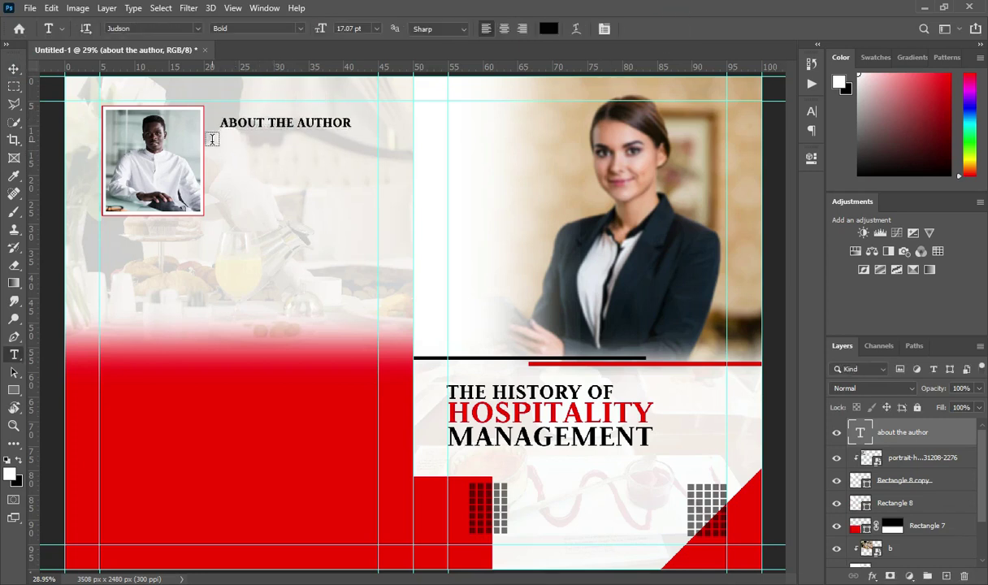
left_click_drag(210, 140, 376, 213)
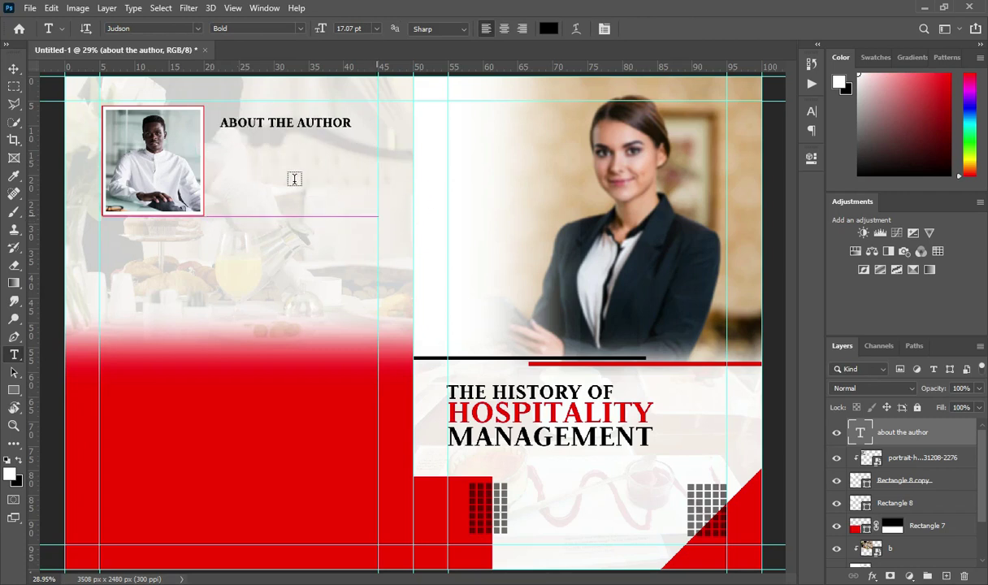
Set the bio paragraph to Times New Roman at 10 pt
left_click(324, 30)
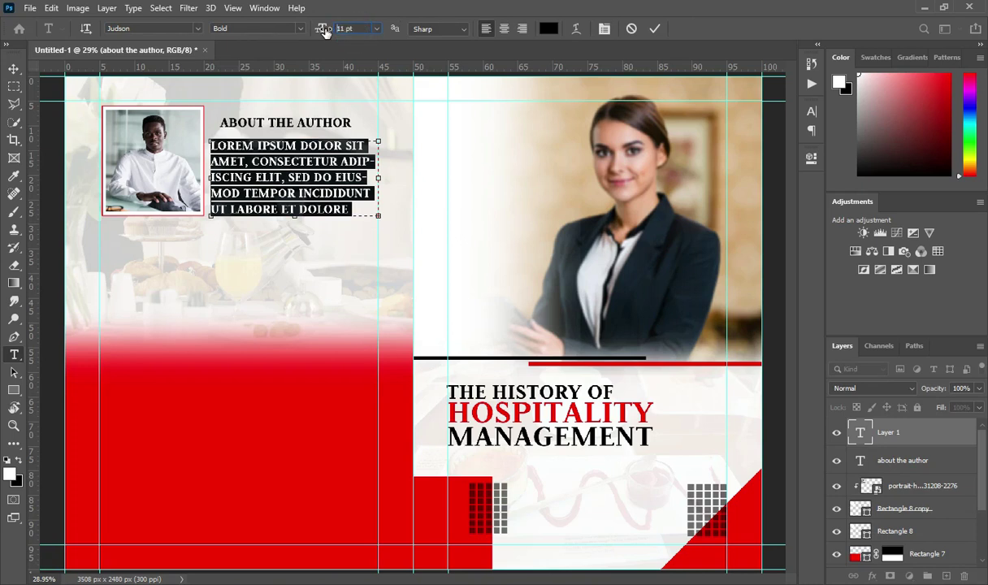
left_click_drag(324, 30, 323, 74)
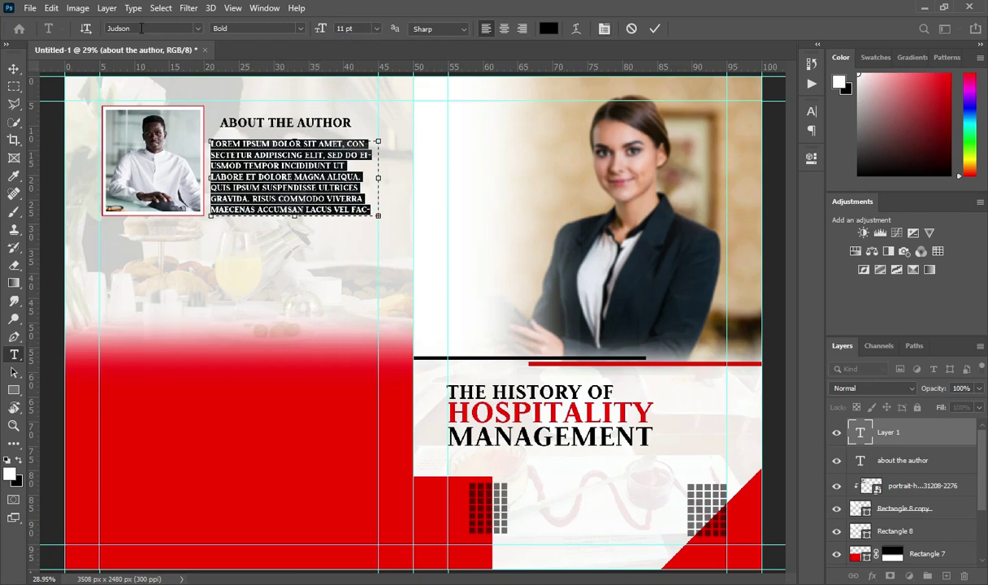
left_click(199, 30)
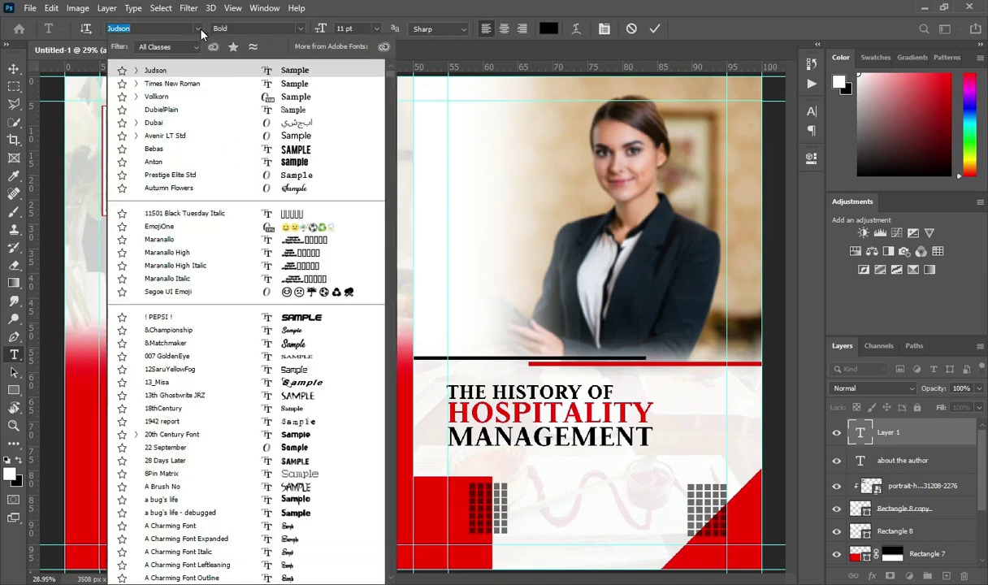
left_click(162, 83)
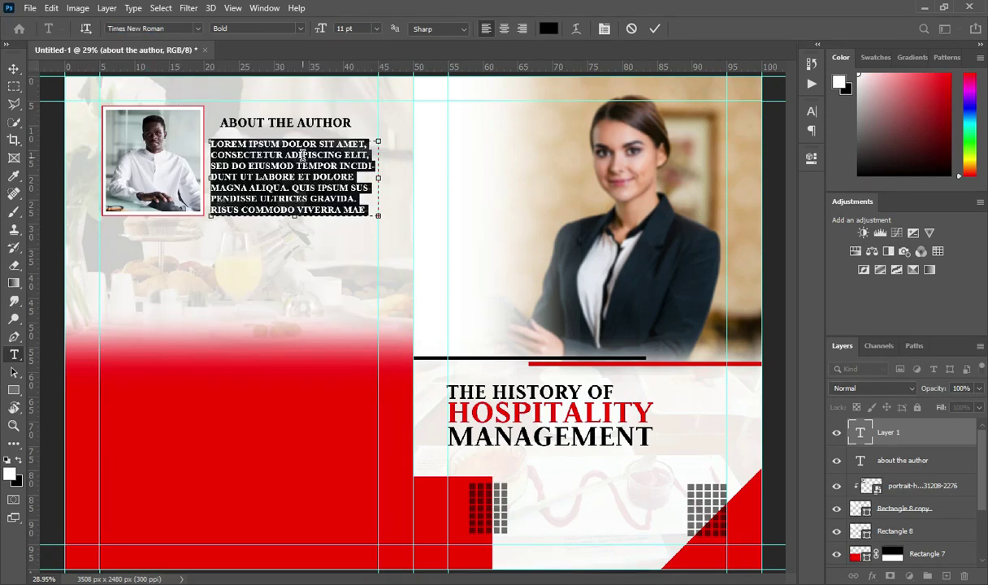
left_click(351, 29)
key("Return")
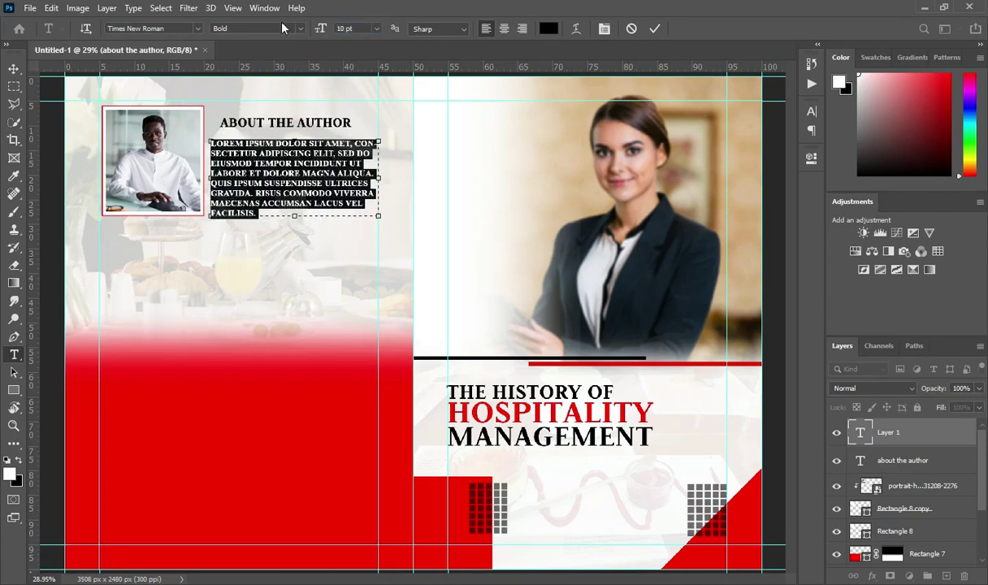
left_click(655, 29)
scroll(358, 159, "down", 3)
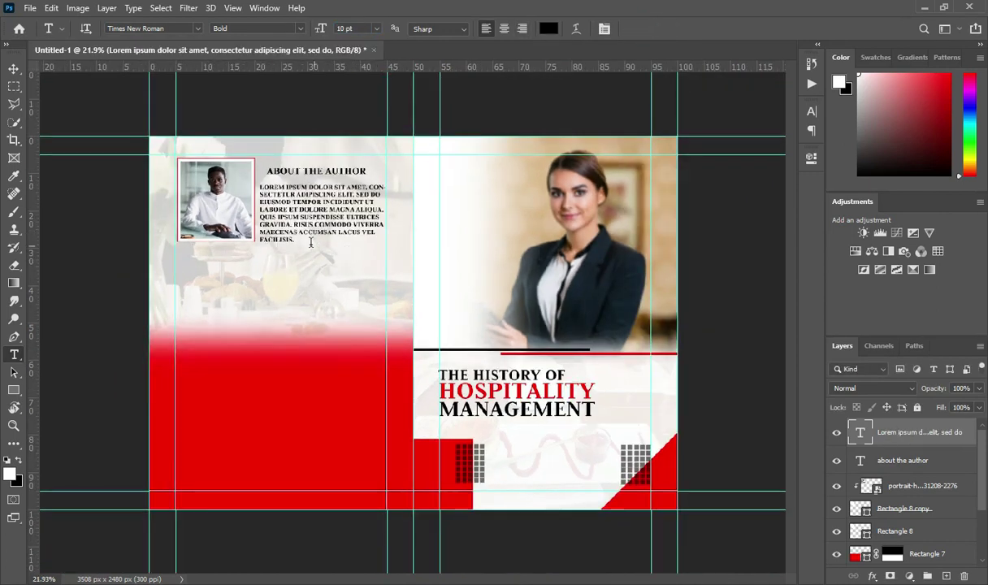
scroll(321, 240, "up", 2)
Justify the bio text with the last line aligned left
left_click(334, 181)
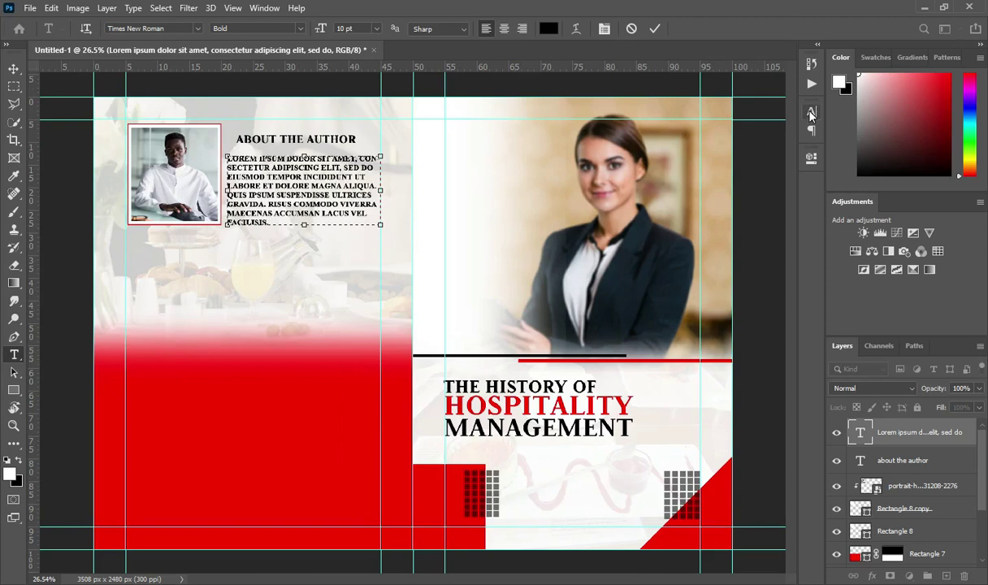
left_click(810, 112)
left_click(715, 105)
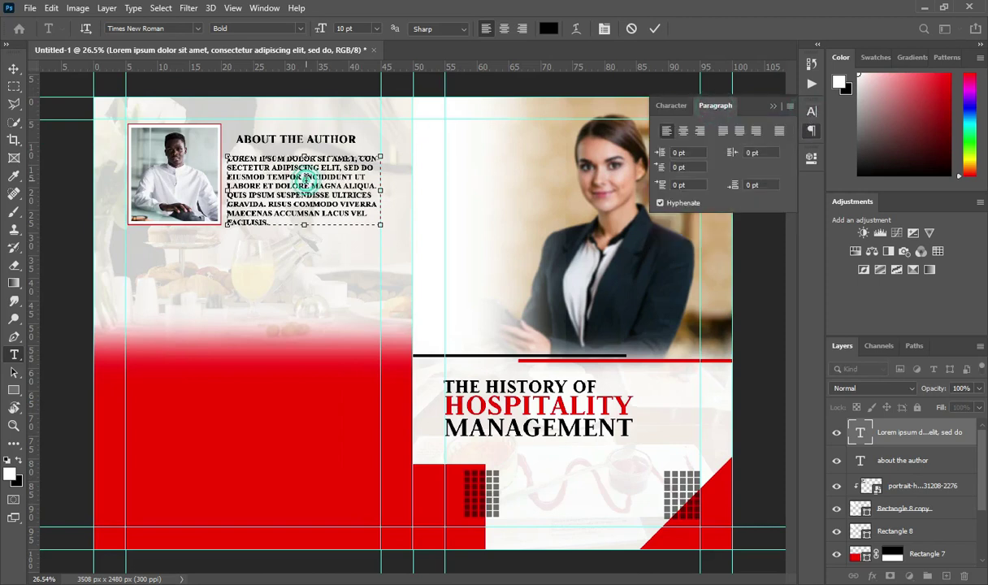
key("ctrl+a")
left_click(723, 134)
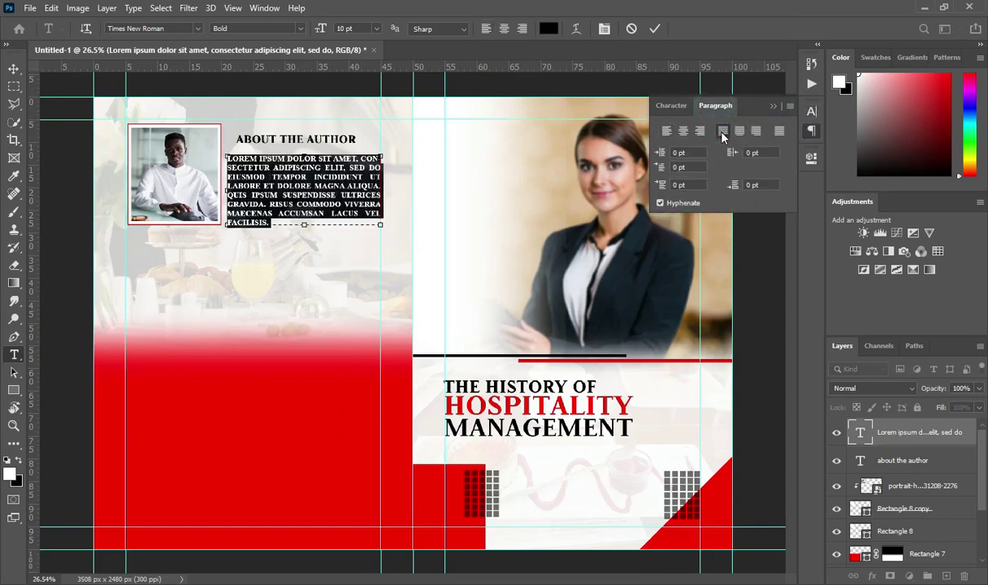
left_click(655, 28)
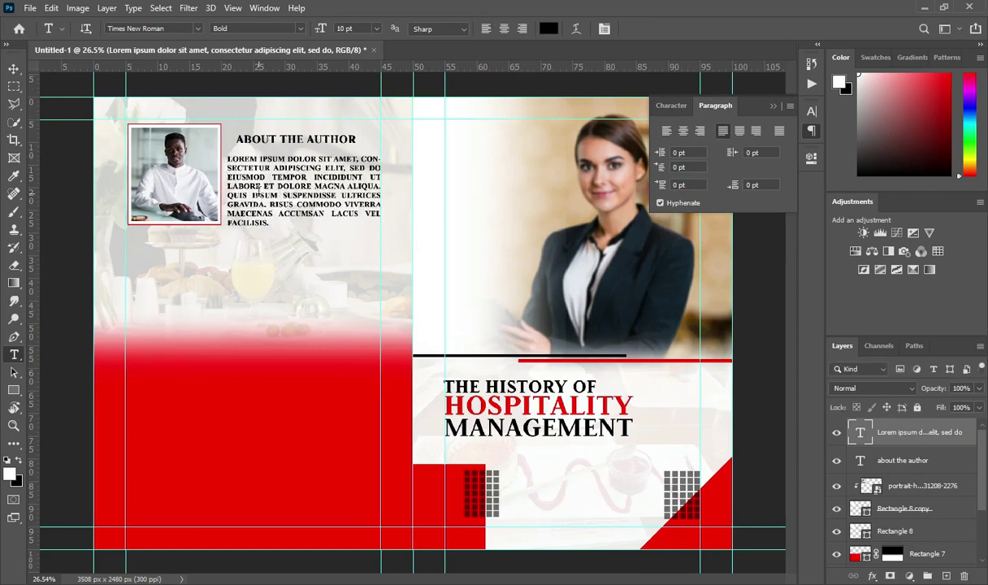
Raise the bio box's top slightly and set the whole bio text to Regular weight
left_click(299, 211)
left_click_drag(304, 154, 304, 150)
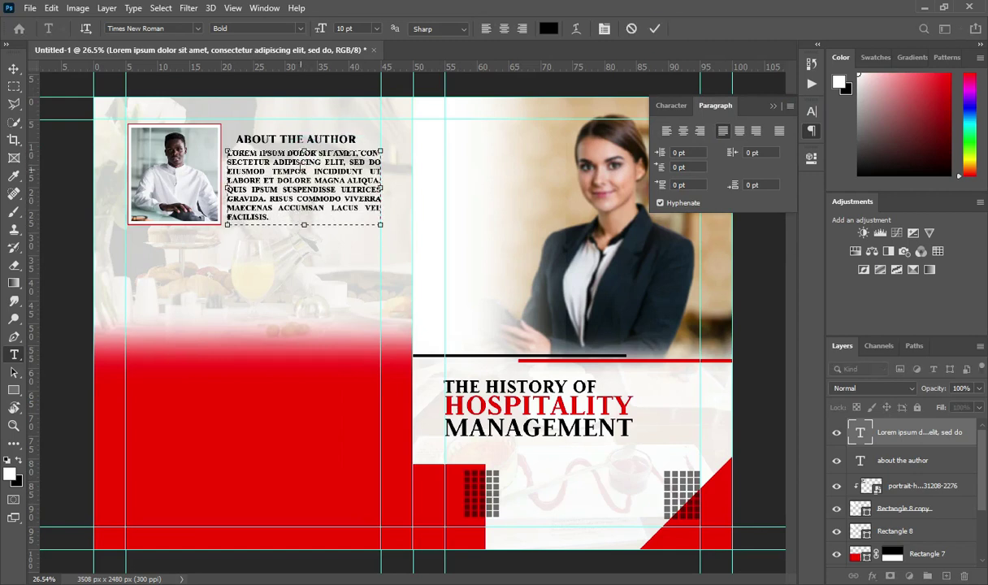
left_click(299, 31)
left_click(244, 38)
key("ctrl+a")
left_click(299, 31)
left_click(275, 38)
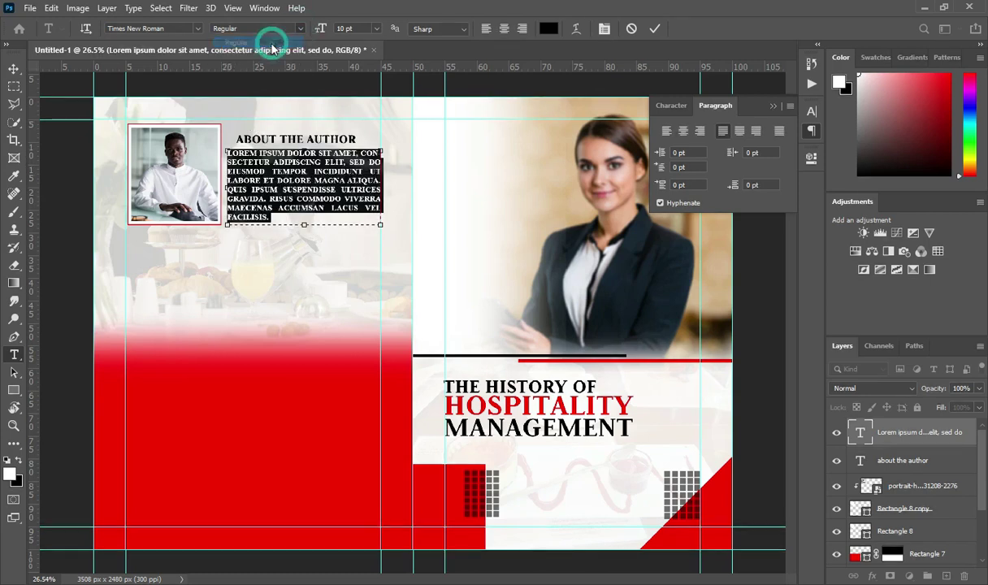
left_click(654, 28)
Narrow the bio text box slightly from the left
key("ctrl+minus")
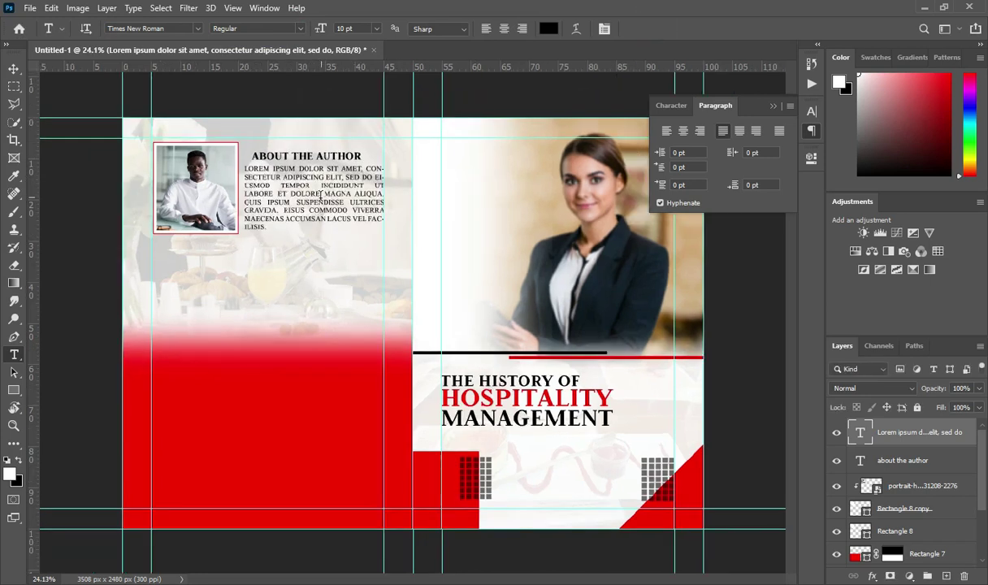
scroll(321, 195, "down", 1)
scroll(235, 183, "up", 3)
left_click(225, 180)
key("ctrl+a")
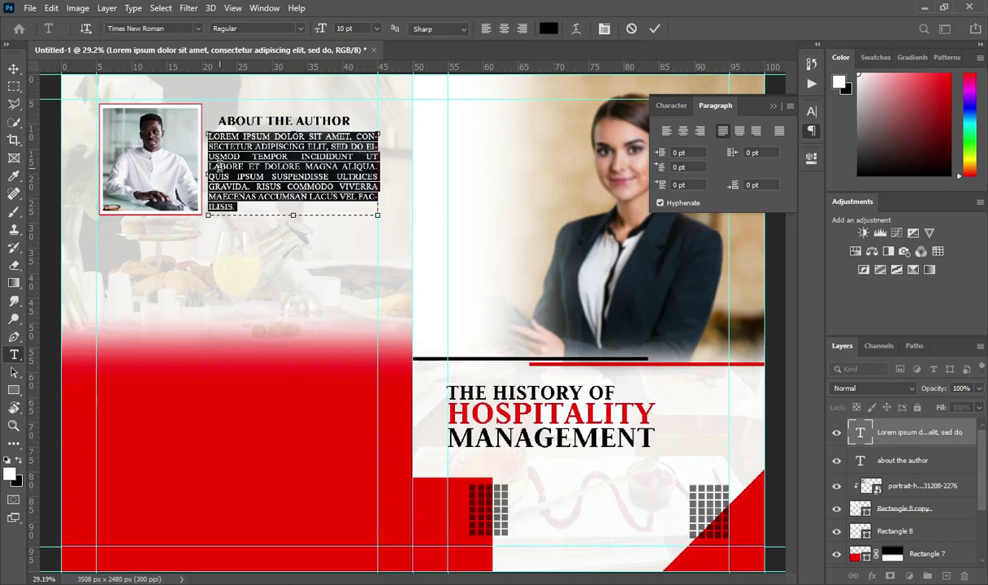
left_click_drag(208, 175, 216, 177)
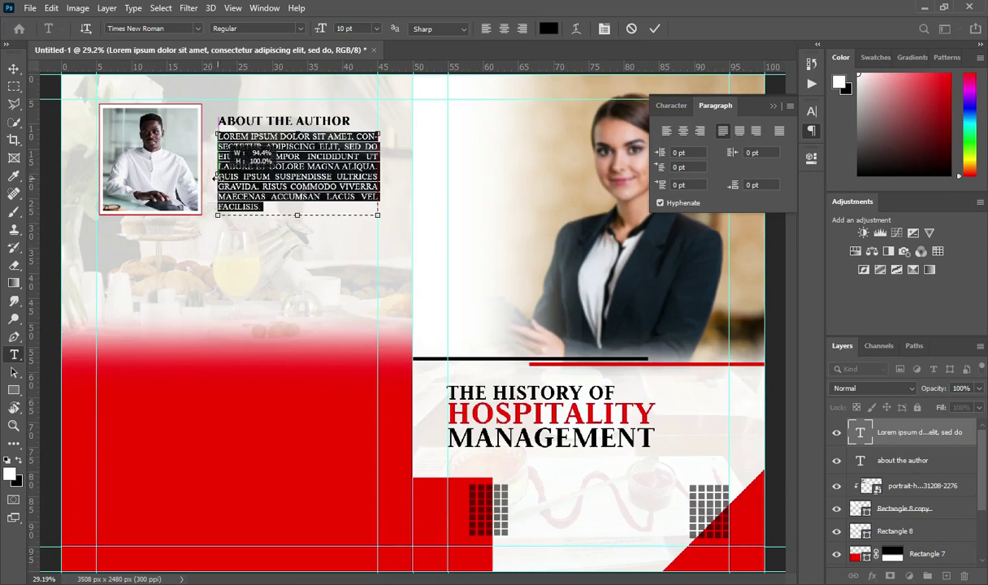
left_click(654, 28)
Draw a second paragraph text box below the bio
scroll(268, 260, "down", 2)
scroll(272, 273, "up", 1)
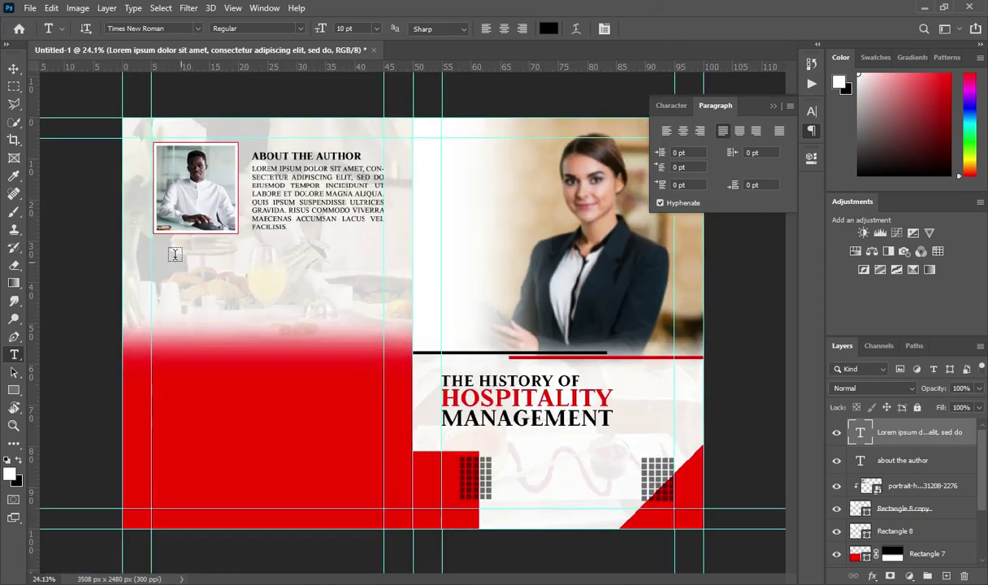
left_click_drag(154, 247, 382, 370)
Lengthen the new placeholder paragraph by copying and pasting its text twice
scroll(240, 302, "up", 1)
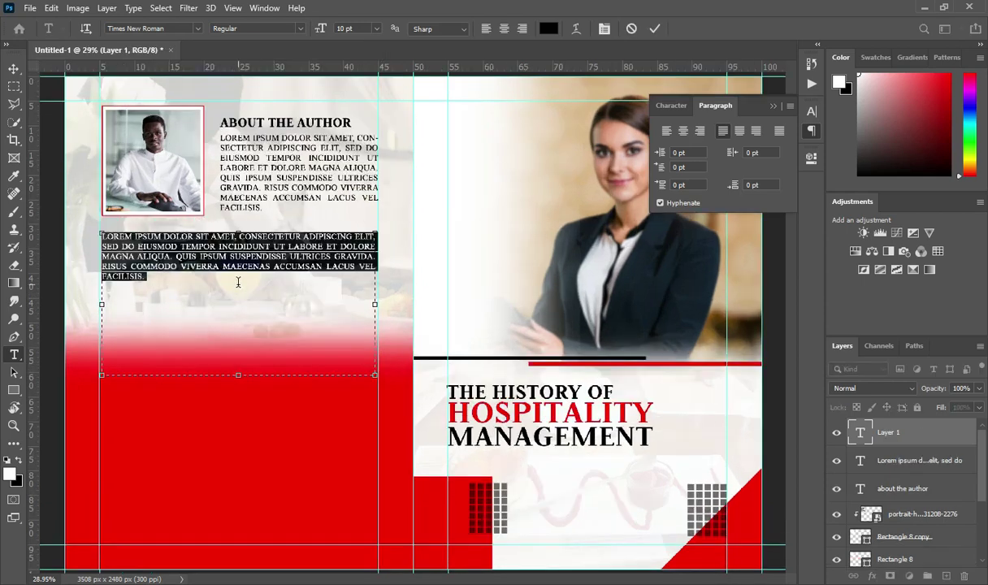
scroll(240, 302, "up", 1)
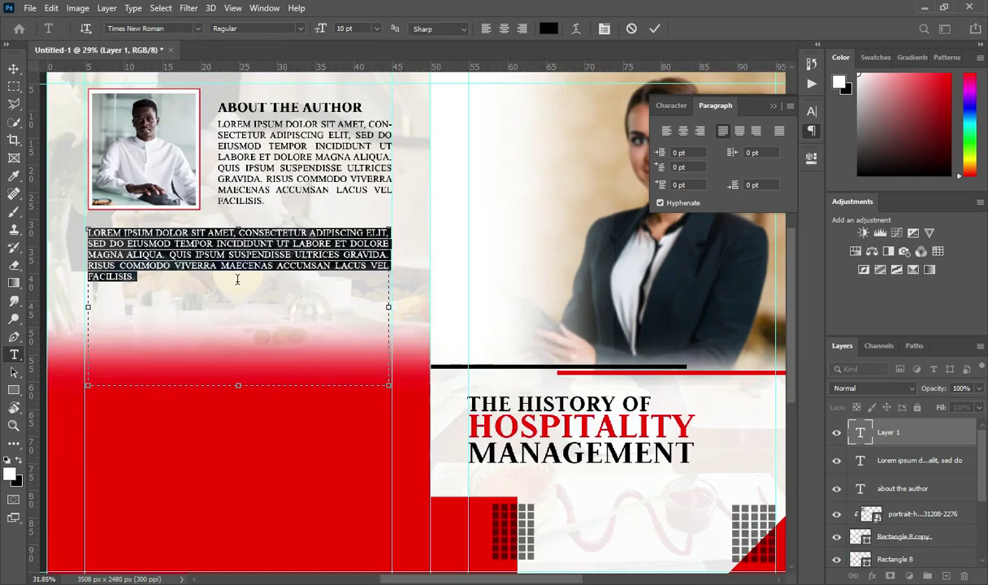
left_click(654, 29)
scroll(302, 259, "down", 1)
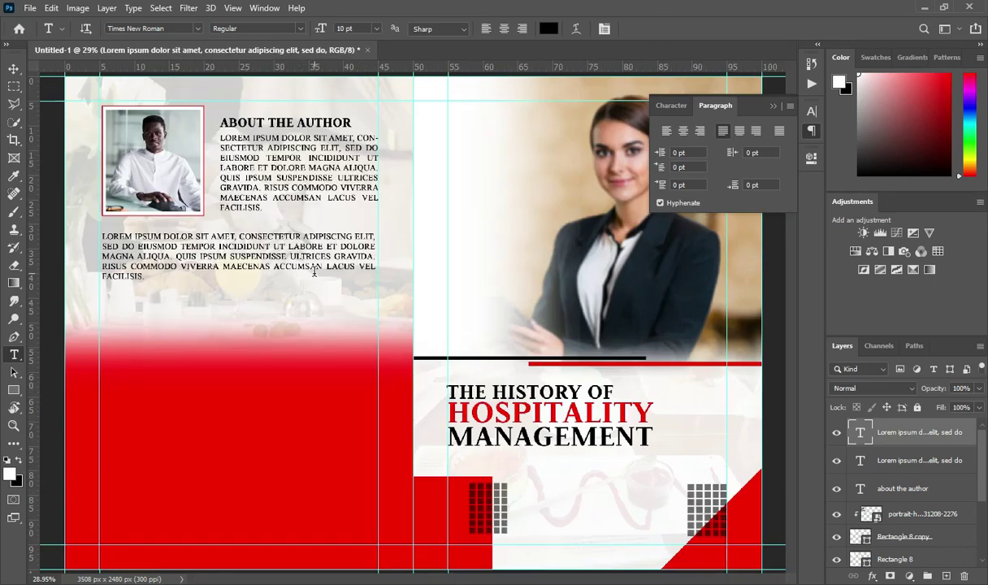
left_click(104, 238)
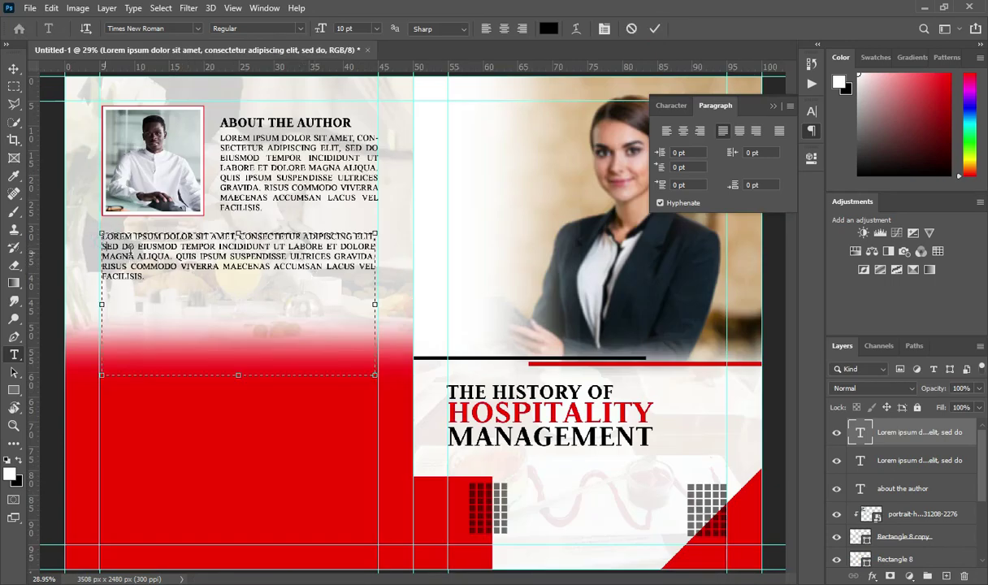
key("ctrl+a")
key("ctrl+c")
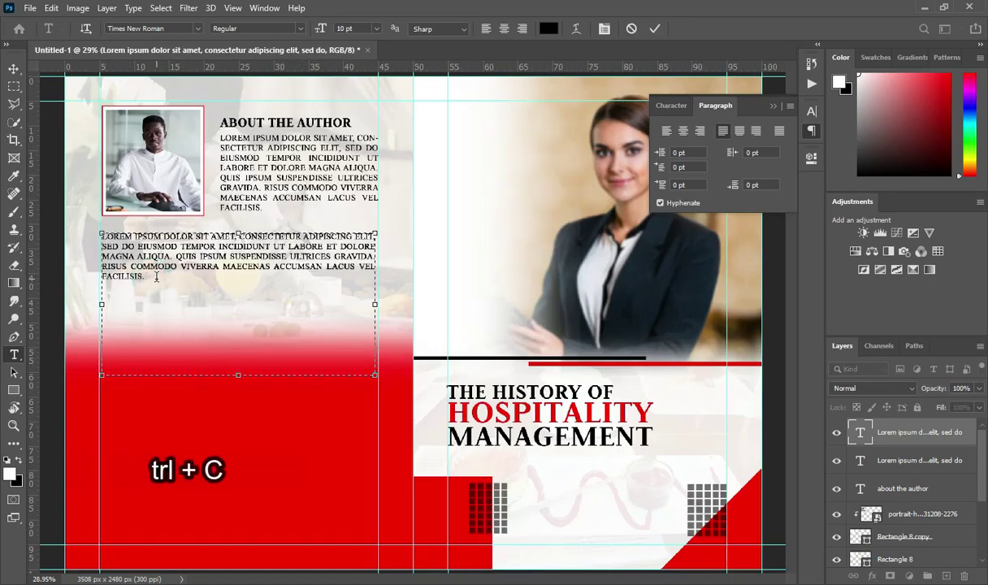
key("ctrl+v")
key("ctrl+v")
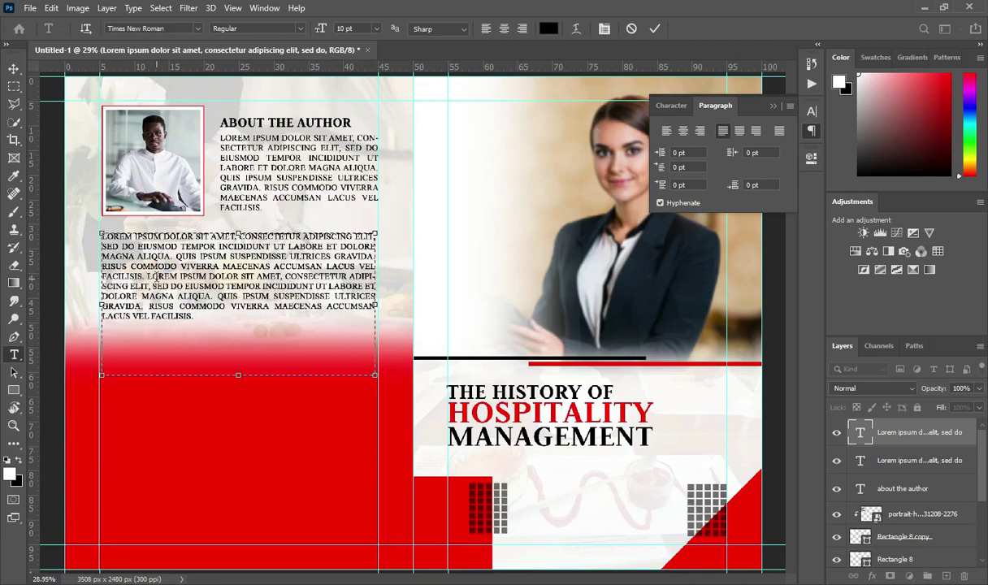
key("ctrl+v")
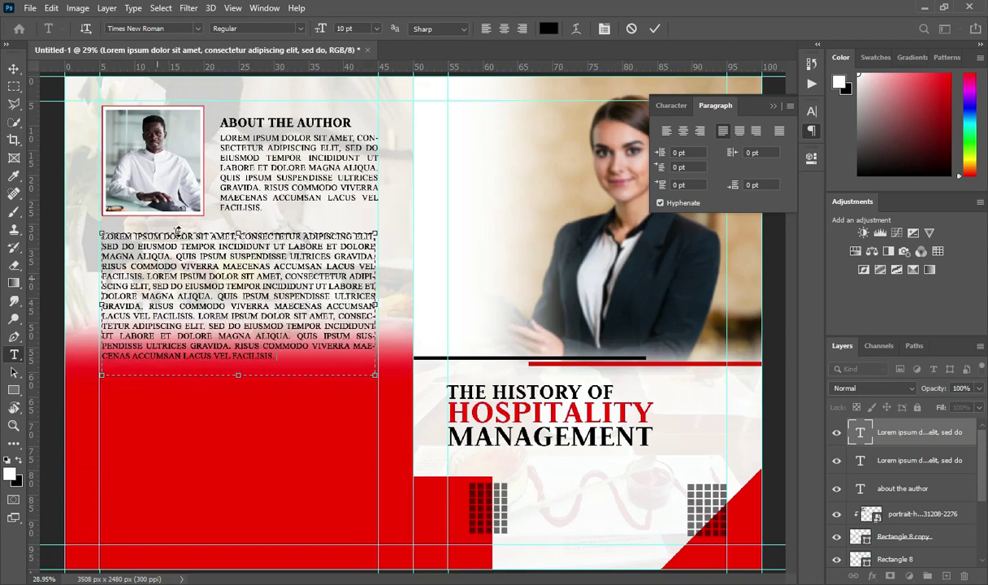
left_click(654, 28)
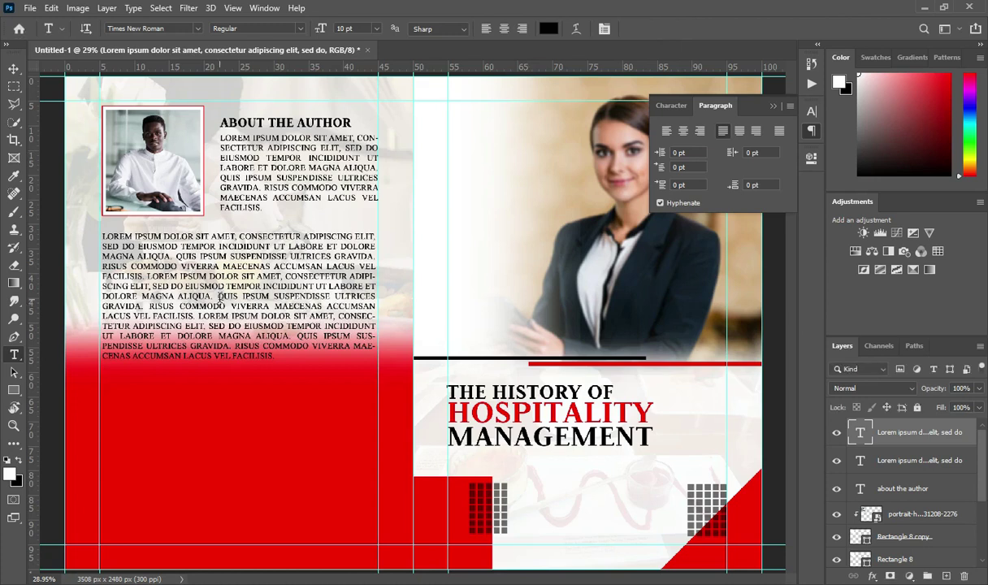
Split the long text into two paragraphs and extend the box to show the last line
left_click(209, 298)
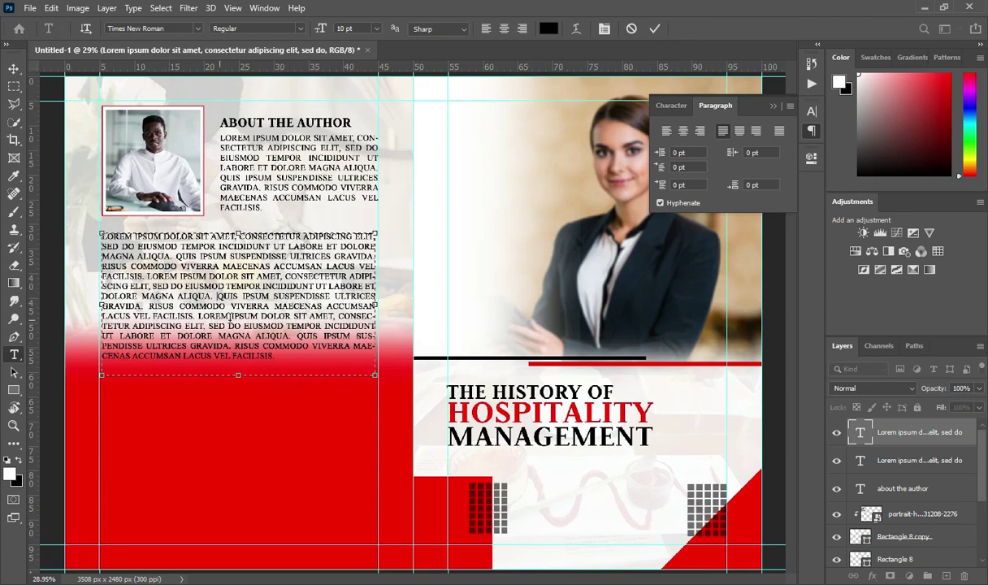
scroll(188, 317, "up", 1)
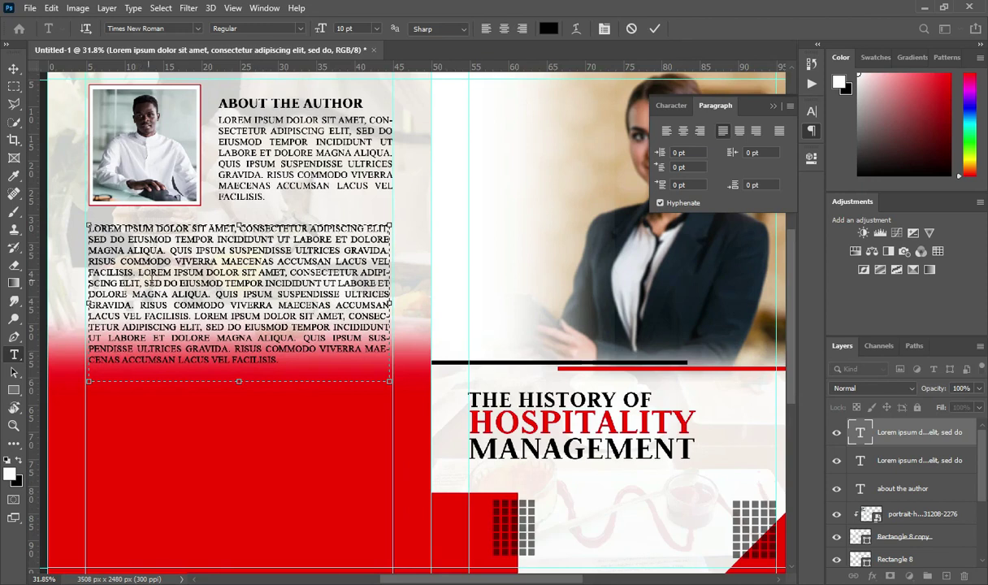
left_click(192, 316)
key("Return")
key("Return")
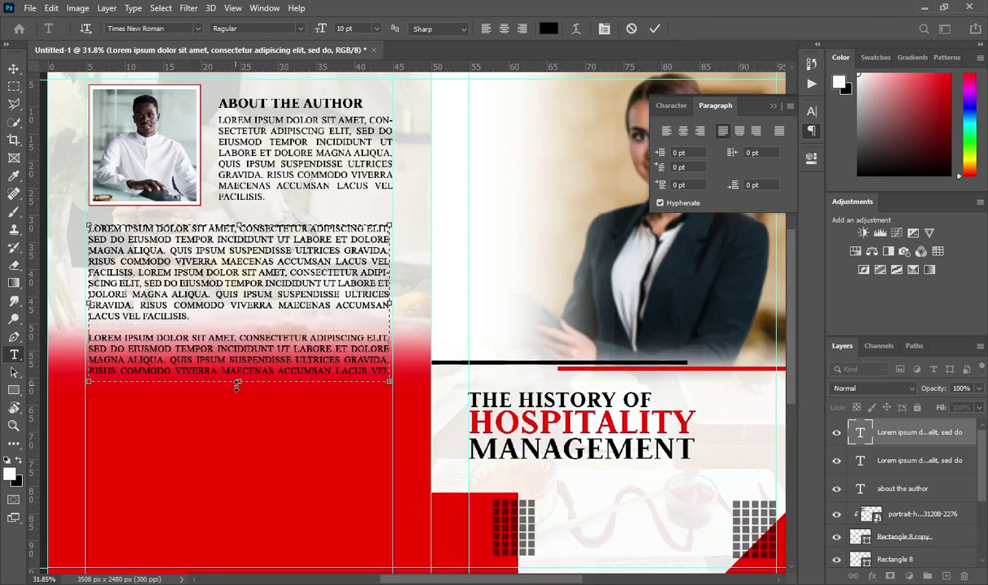
left_click_drag(237, 384, 238, 394)
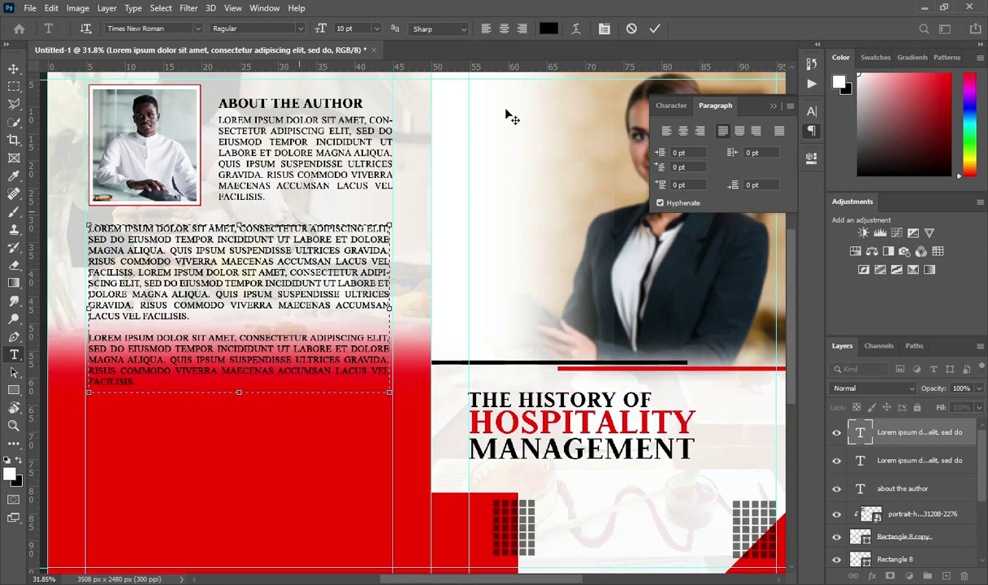
left_click(652, 30)
key("ctrl+minus")
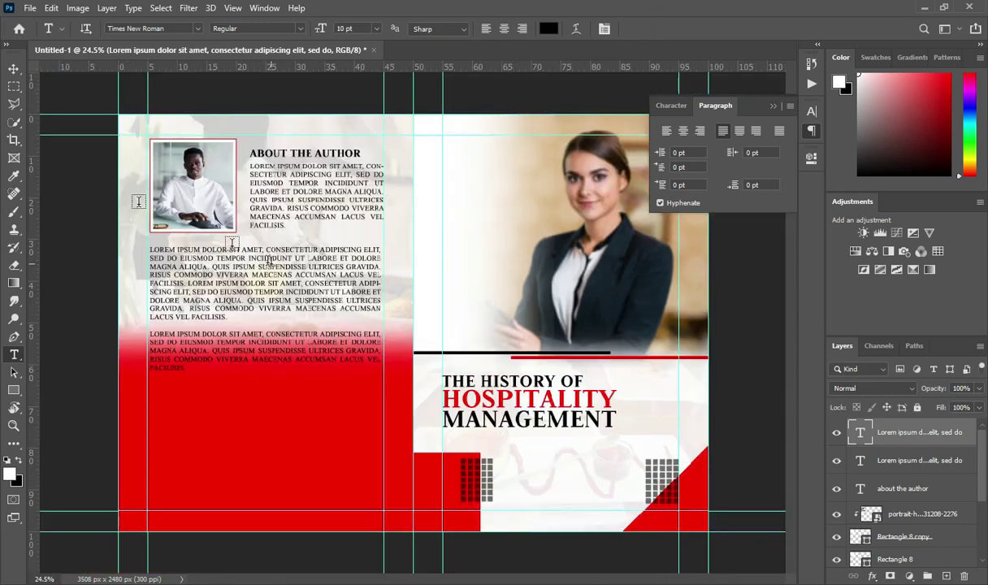
left_click(14, 69)
scroll(287, 476, "up", 1)
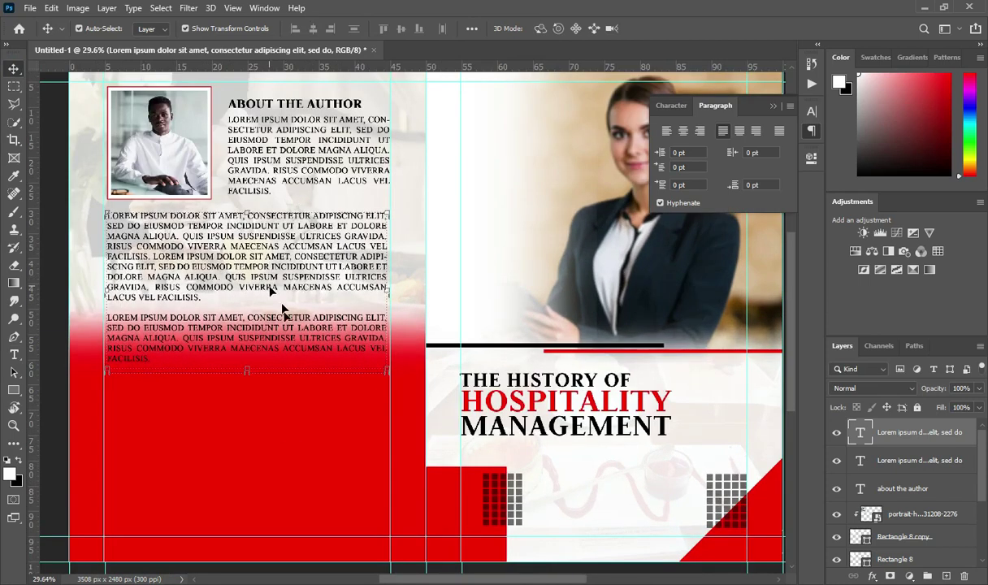
scroll(244, 390, "down", 1)
scroll(227, 424, "up", 1)
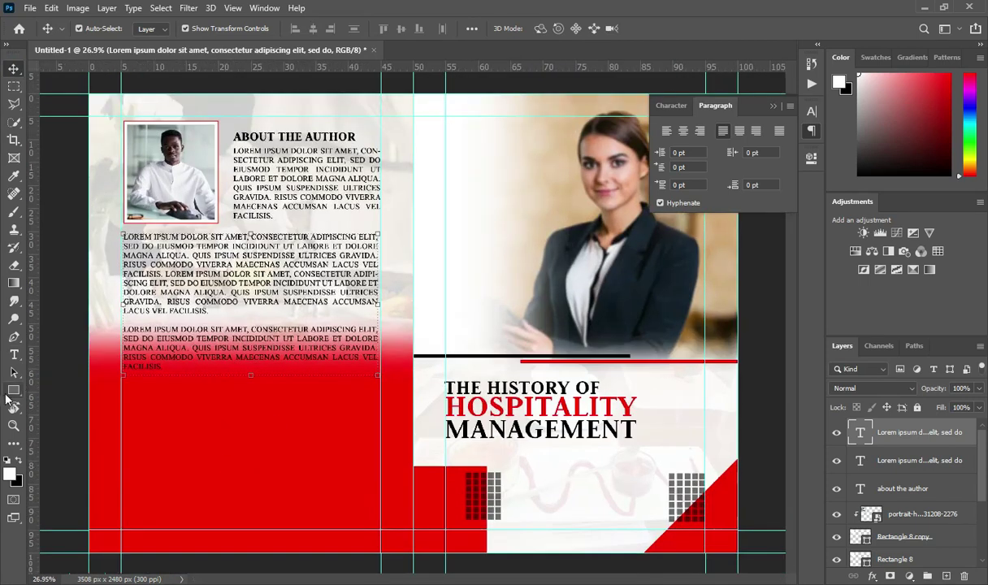
Draw a white rectangle near the bottom of the red back cover
key("u")
scroll(214, 498, "up", 3)
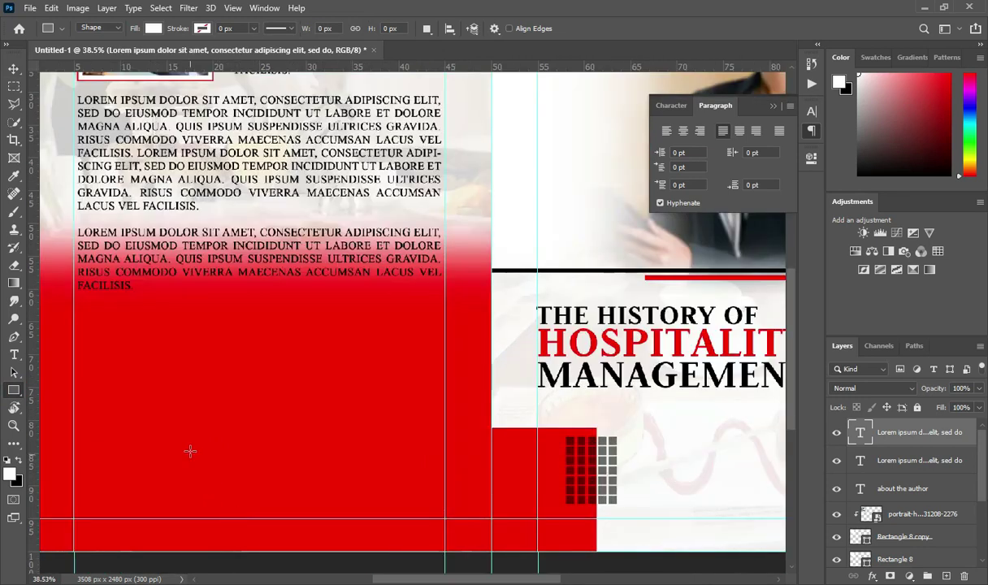
left_click_drag(186, 452, 264, 486)
left_click_drag(297, 482, 305, 482)
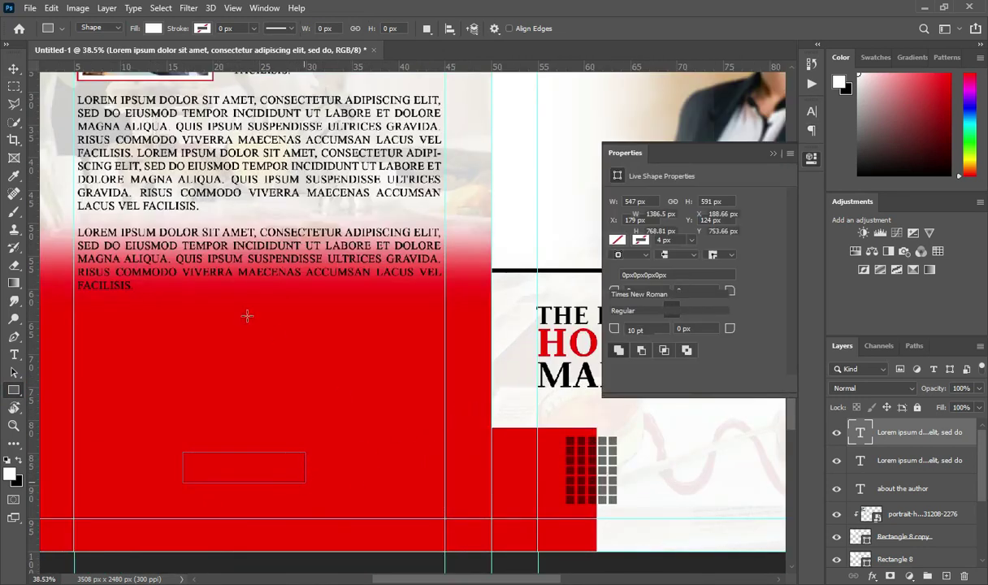
key("v")
Place the BARCODE (2) image on the white rectangle, scaled to about 25%
key("alt+Tab")
left_click_drag(460, 217, 112, 415)
left_click_drag(410, 520, 410, 251)
left_click_drag(436, 187, 253, 452)
left_click_drag(260, 375, 255, 401)
left_click_drag(250, 443, 241, 447)
key("Return")
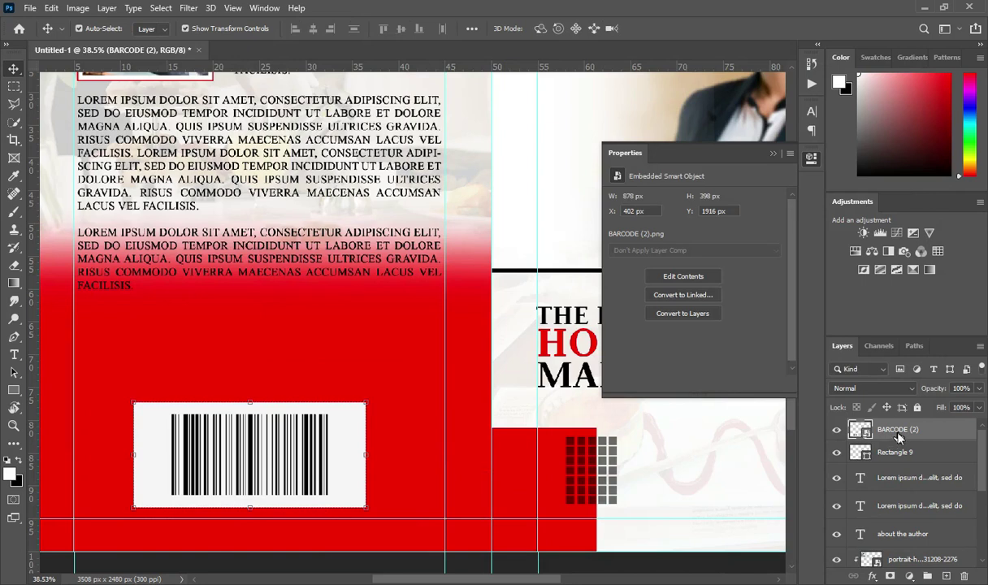
Clip the BARCODE (2) layer to the rectangle beneath it with a clipping mask
right_click(899, 435)
left_click(755, 299)
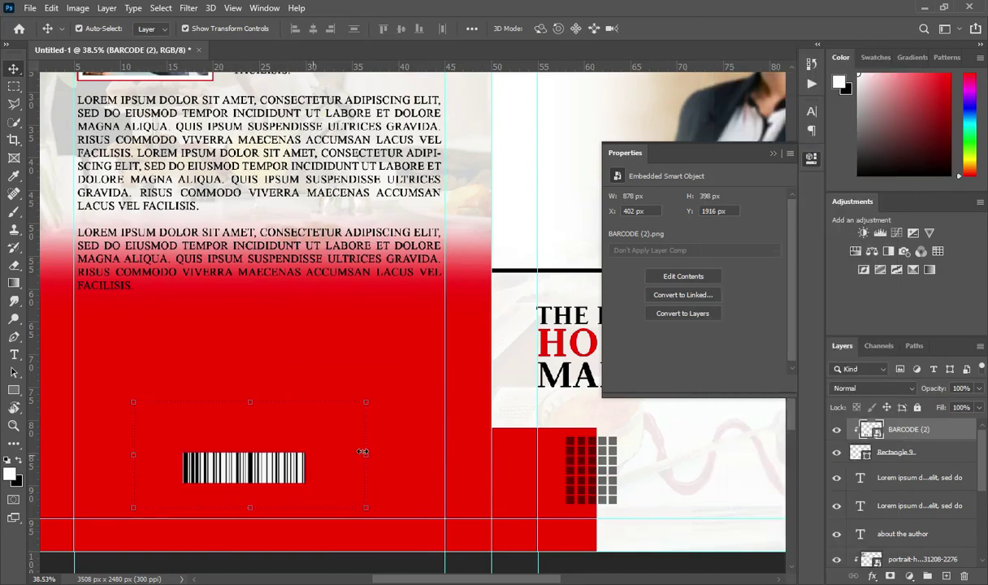
left_click(137, 562)
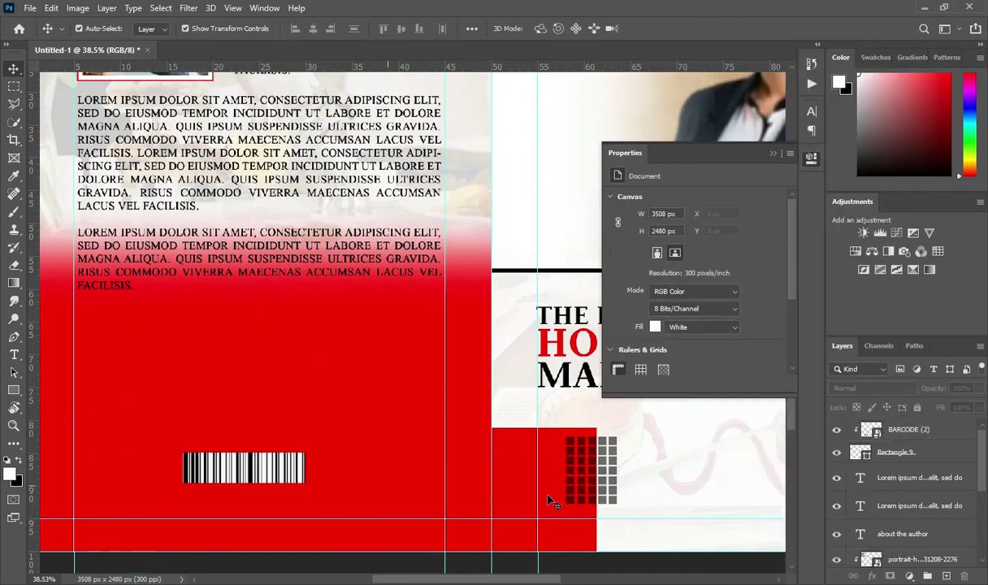
Draw a new Rectangle 10 over the barcode and move it below Rectangle 9
left_click(894, 452)
left_click(15, 390)
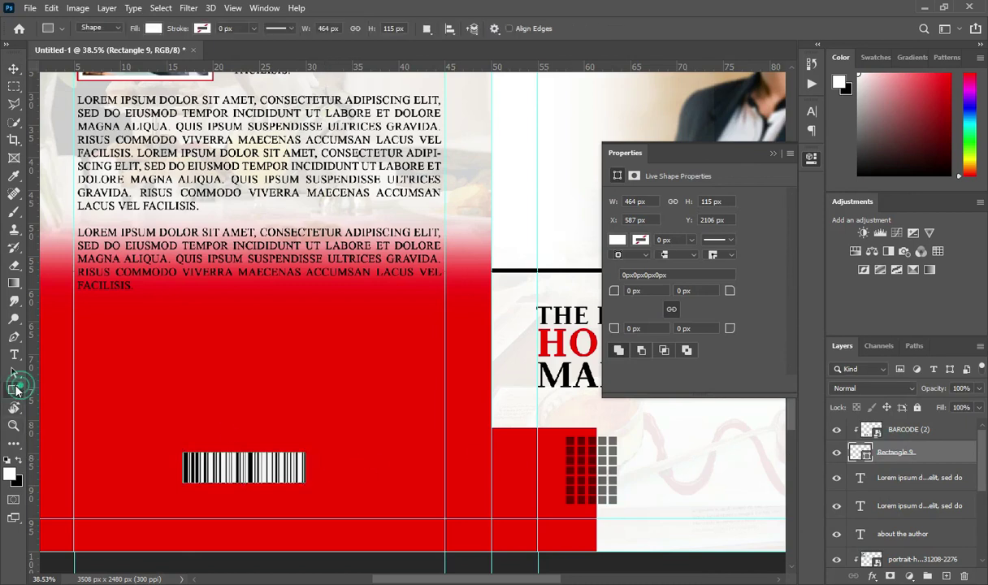
left_click_drag(182, 451, 308, 485)
left_click(14, 68)
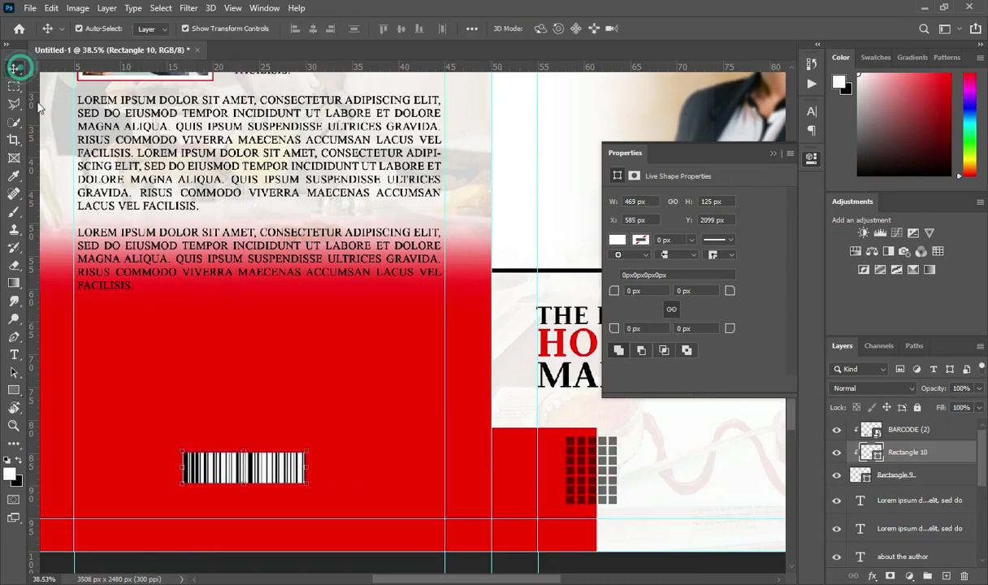
left_click_drag(868, 451, 914, 493)
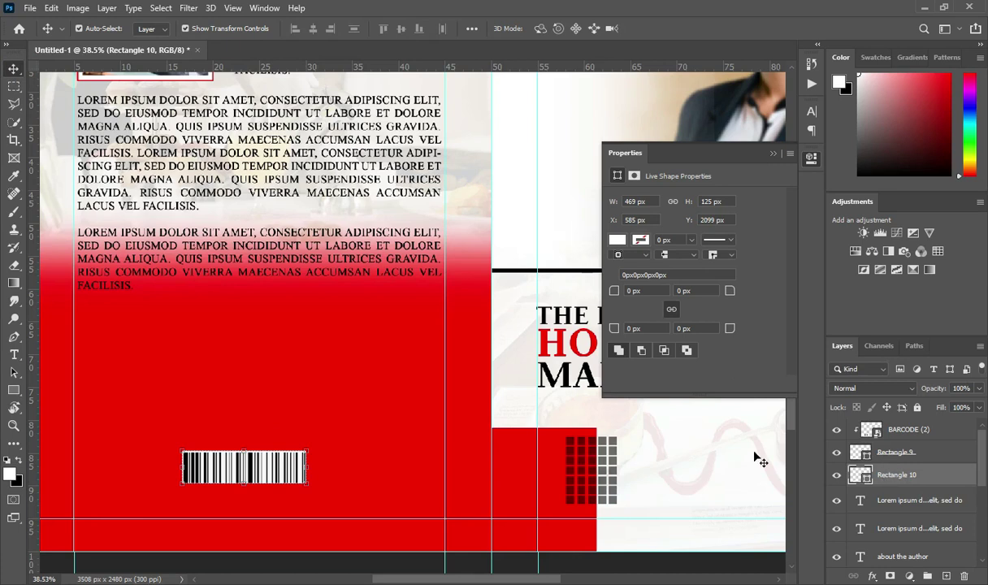
Scale the white Rectangle 10 barcode label to about 105% (493.27 × 131.46 px)
scroll(248, 465, "up", 1)
key("ctrl+t")
left_click_drag(240, 490, 238, 488)
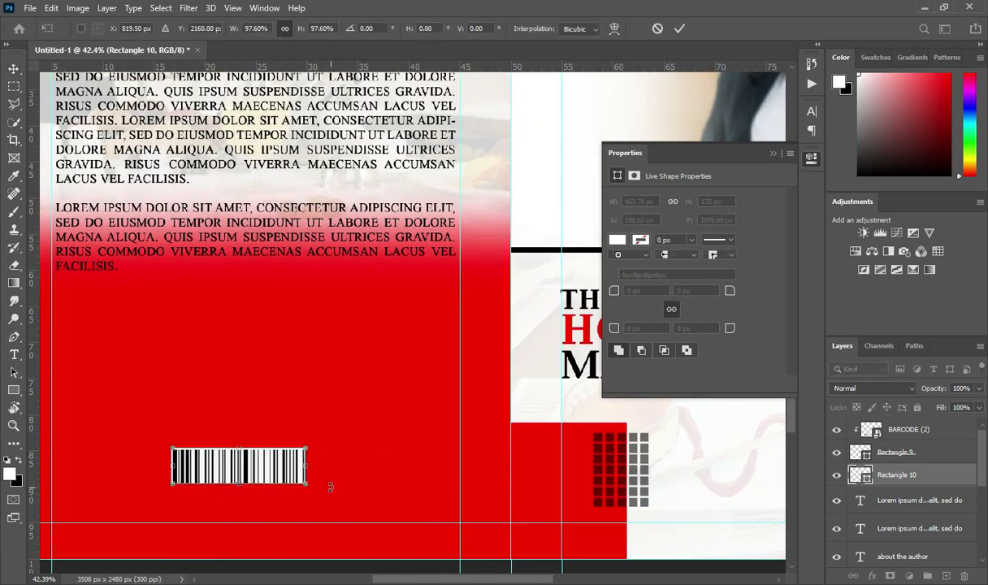
left_click_drag(307, 484, 312, 486)
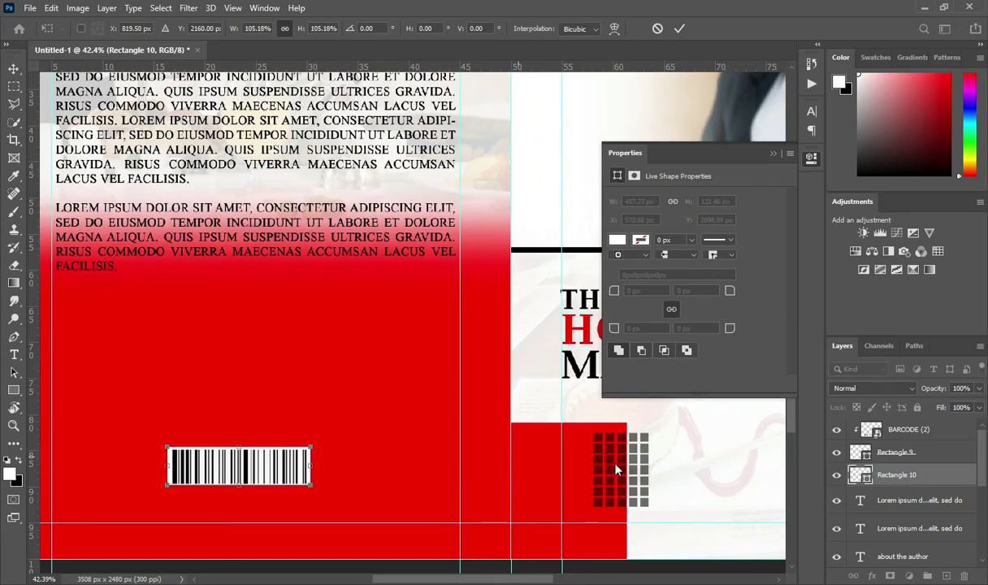
left_click(881, 452, "shift")
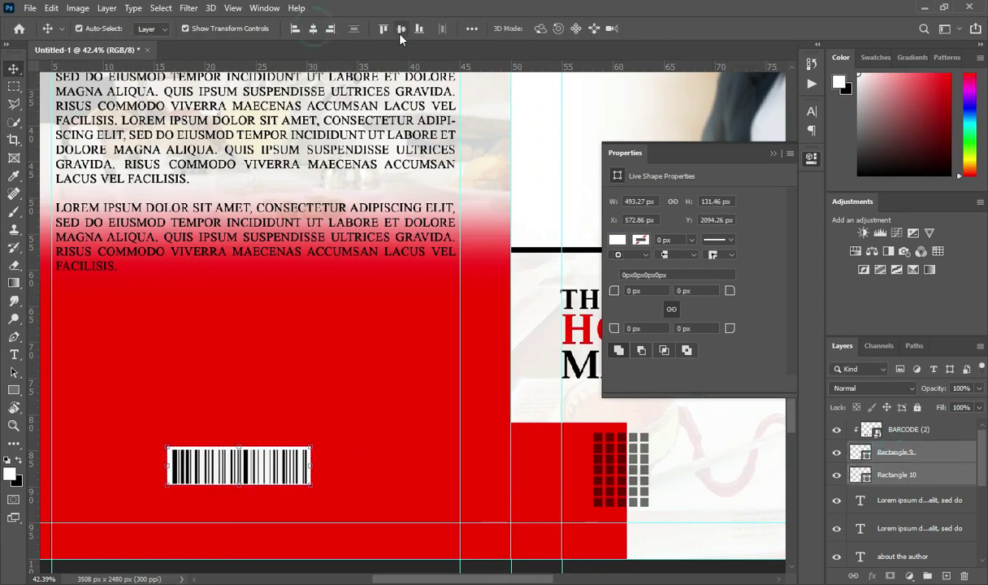
scroll(398, 342, "down", 2)
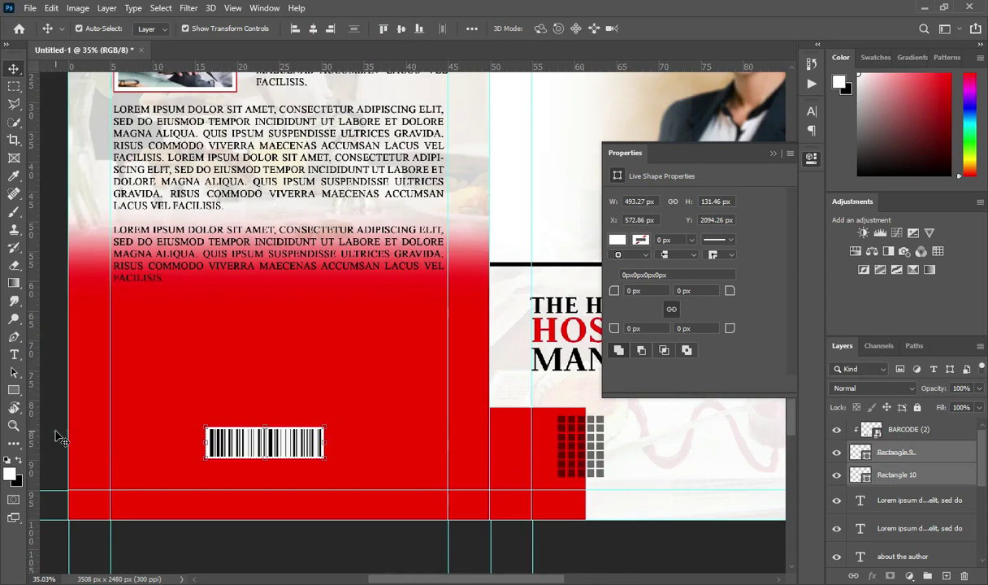
scroll(264, 452, "up", 2)
left_click(899, 503)
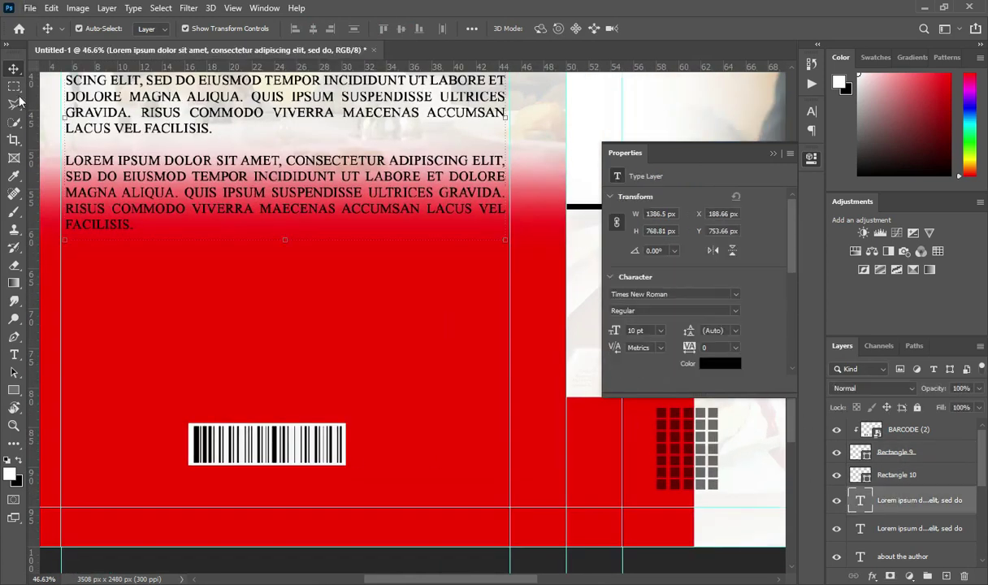
Add the text line 'IBNS: 457HY54DA' just above the barcode
key("t")
scroll(188, 411, "up", 1)
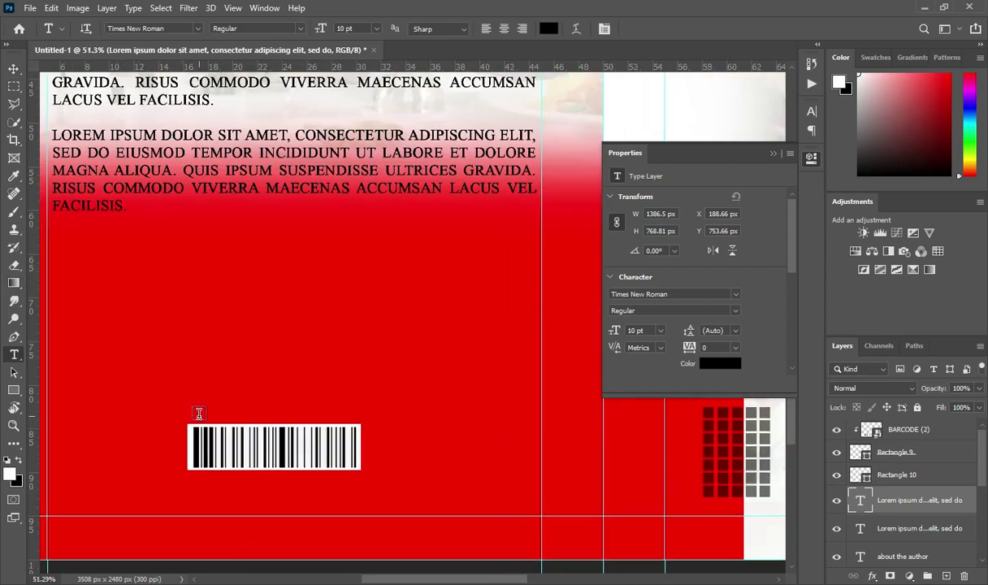
left_click(198, 413)
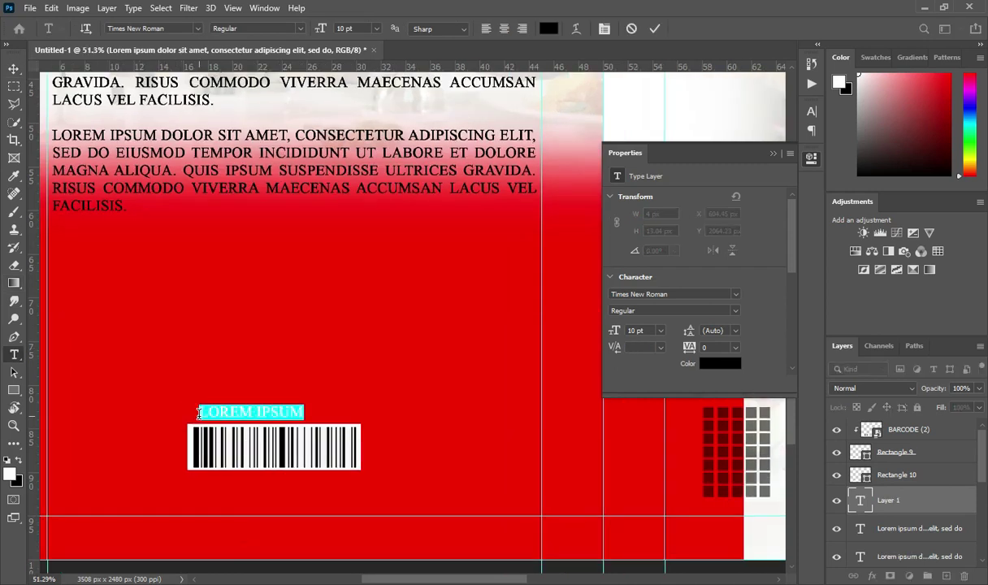
type("TR")
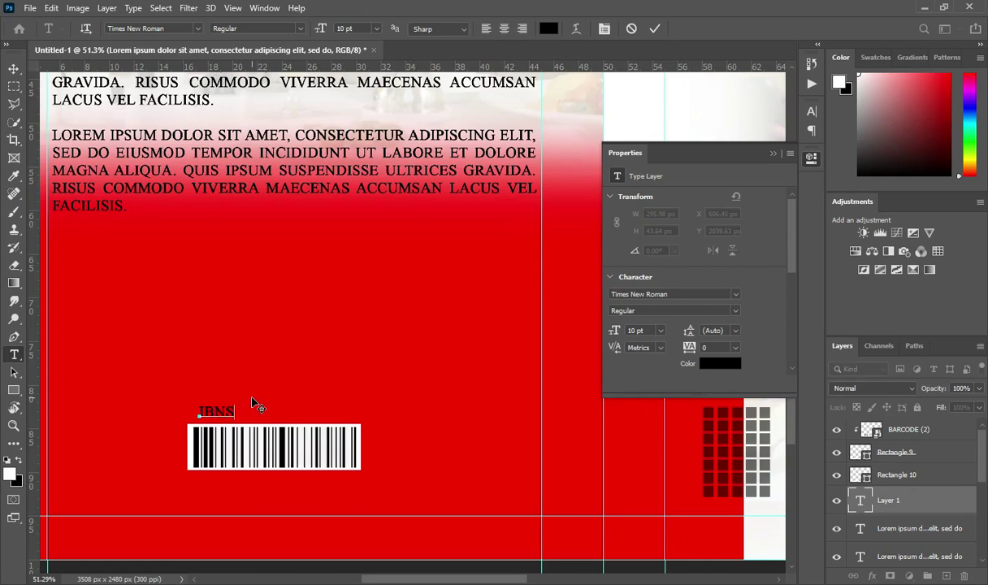
type("NS:")
type(" 4501")
type("54D")
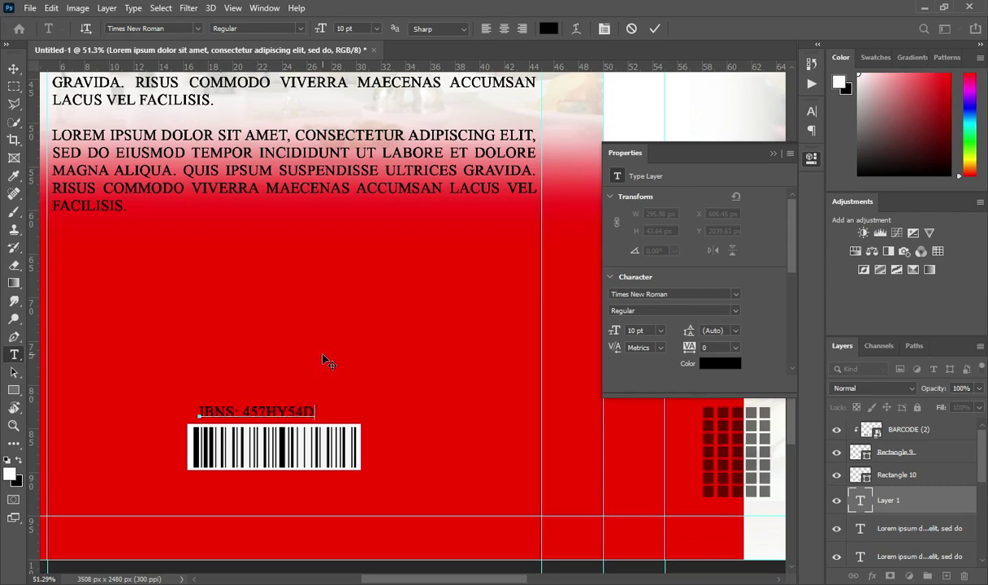
left_click(654, 28)
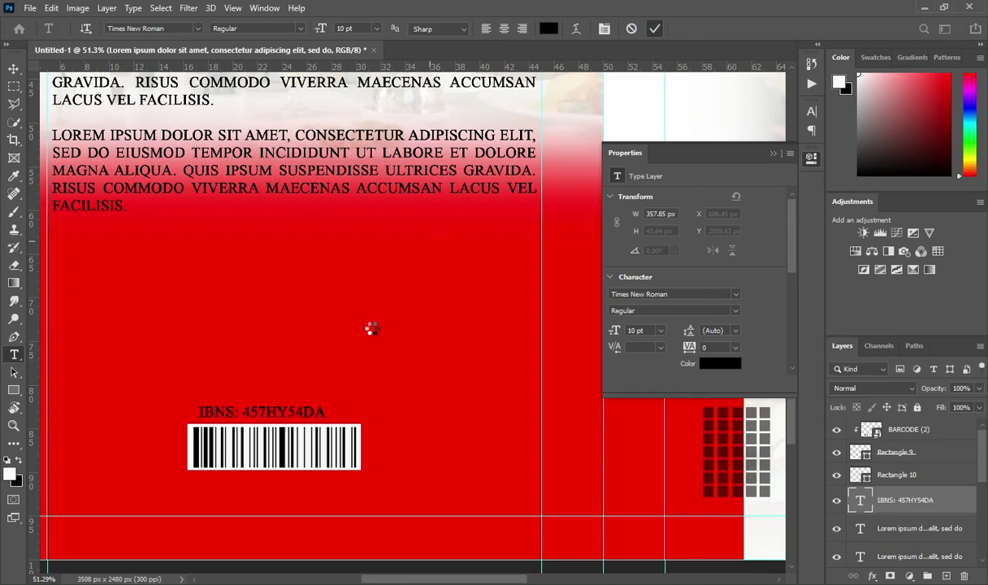
scroll(353, 324, "down", 1)
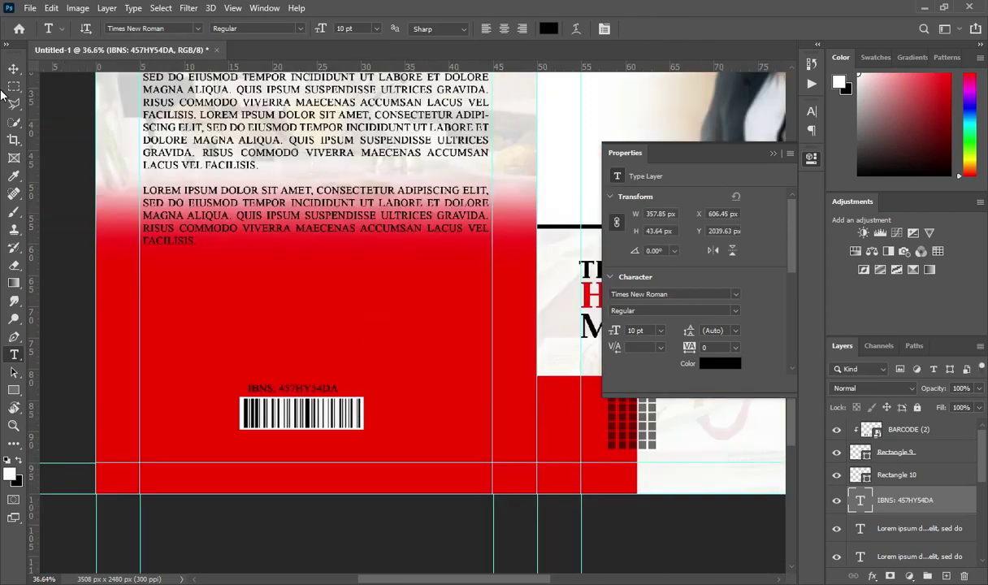
Make the ISBN text white and centre it horizontally with Rectangle 10
left_click(548, 29)
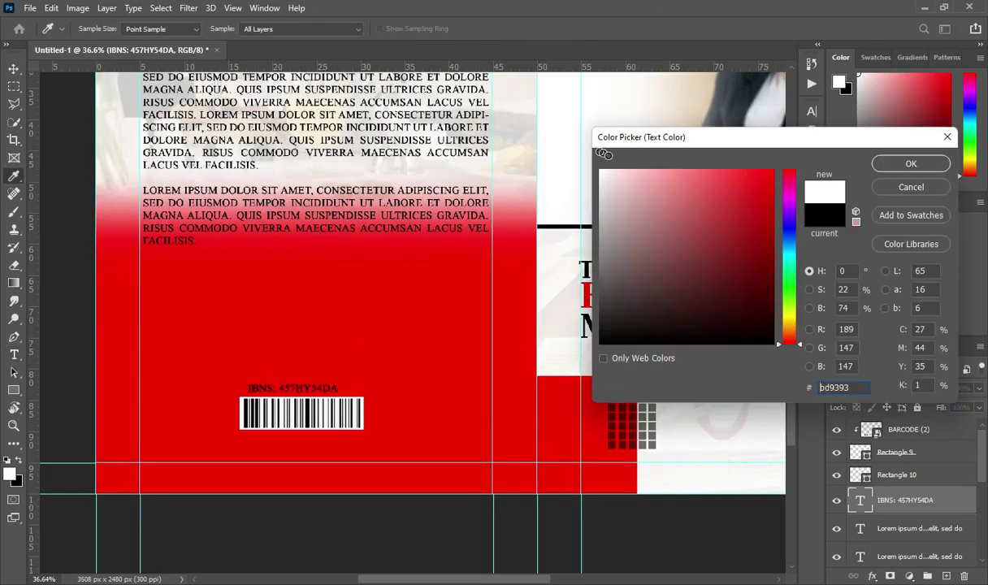
left_click(911, 164)
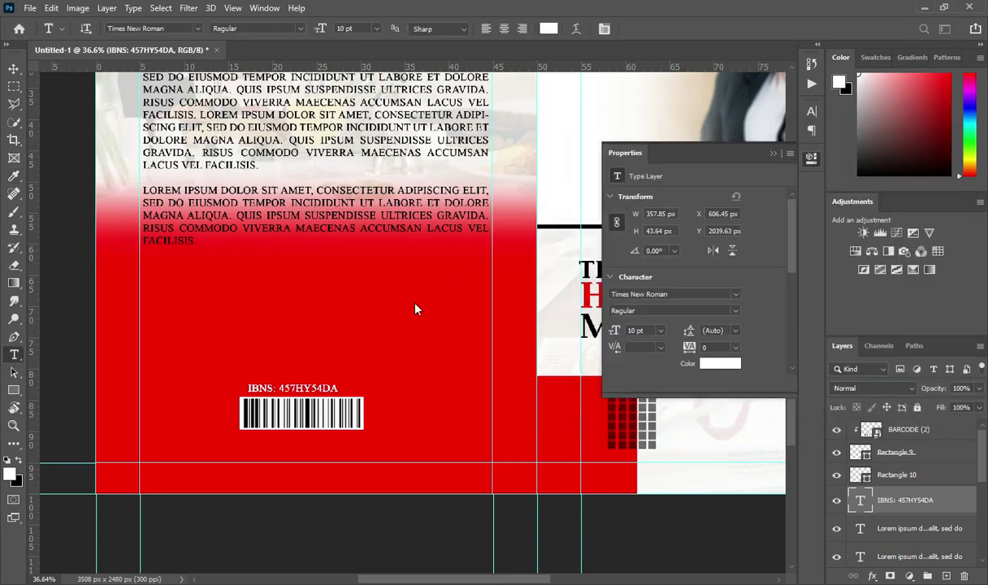
key("ctrl+0")
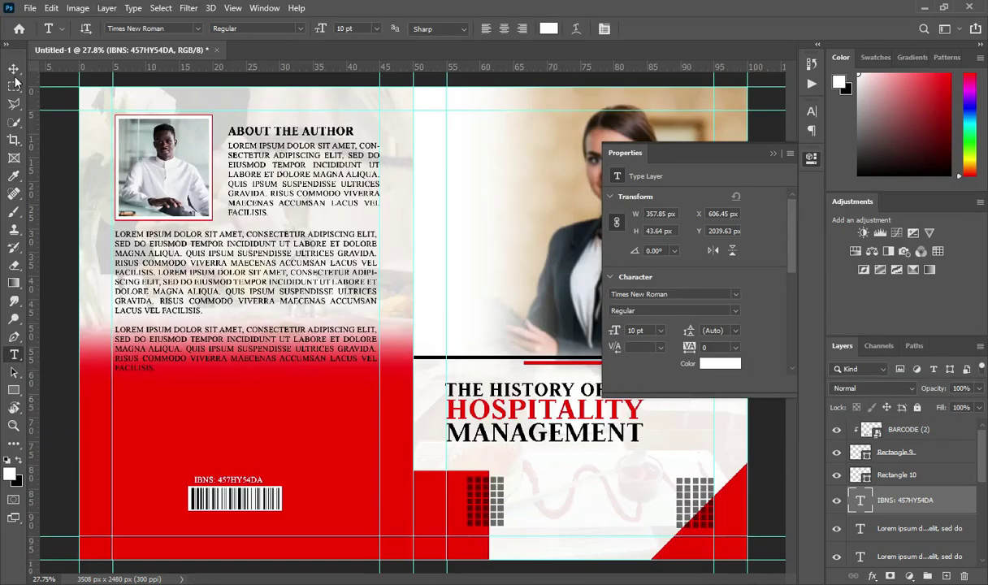
left_click(13, 68)
scroll(244, 478, "up", 3)
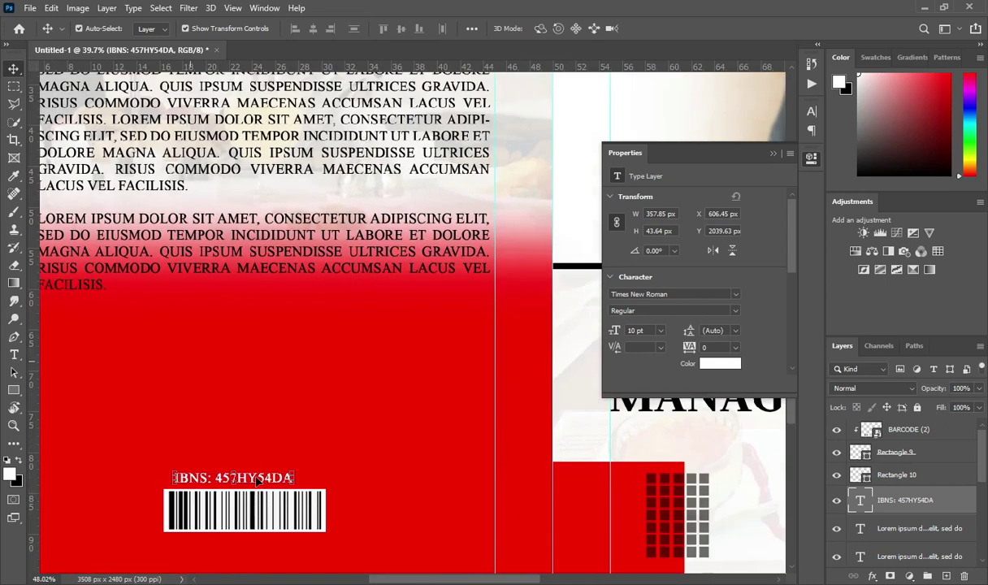
left_click(897, 475, "ctrl")
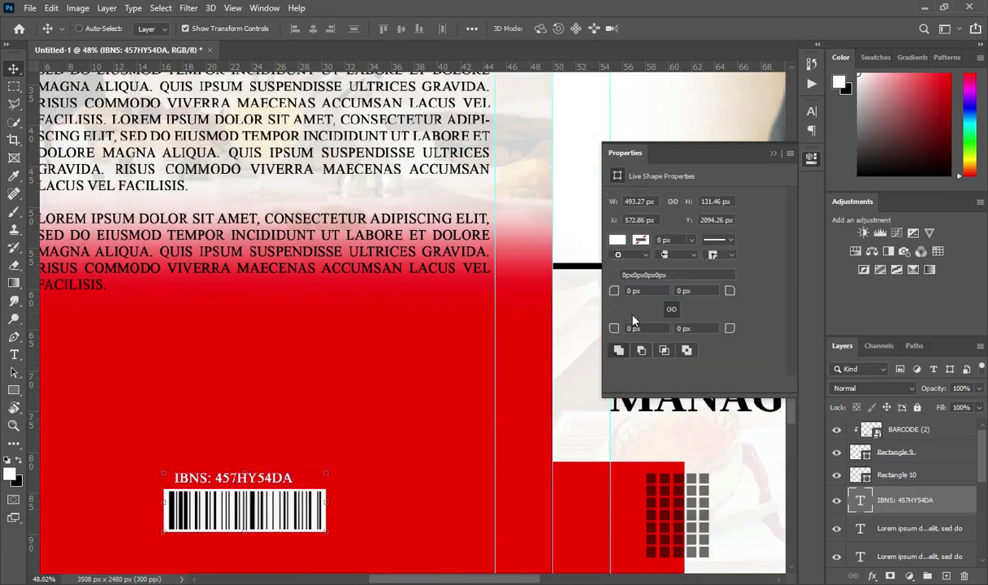
left_click(313, 29)
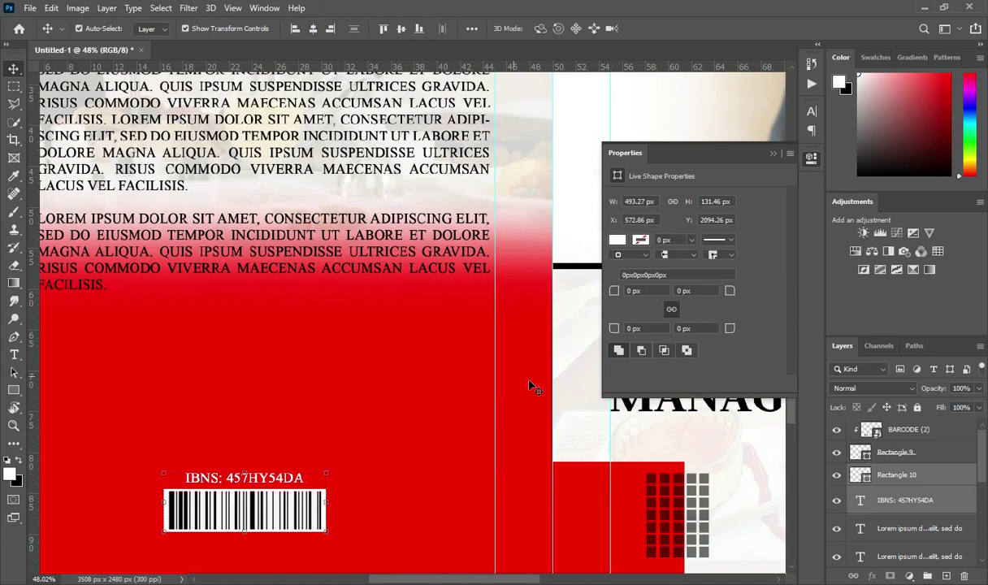
scroll(502, 360, "down", 2)
Turn off All Caps for the back-cover body paragraphs
left_click(360, 173)
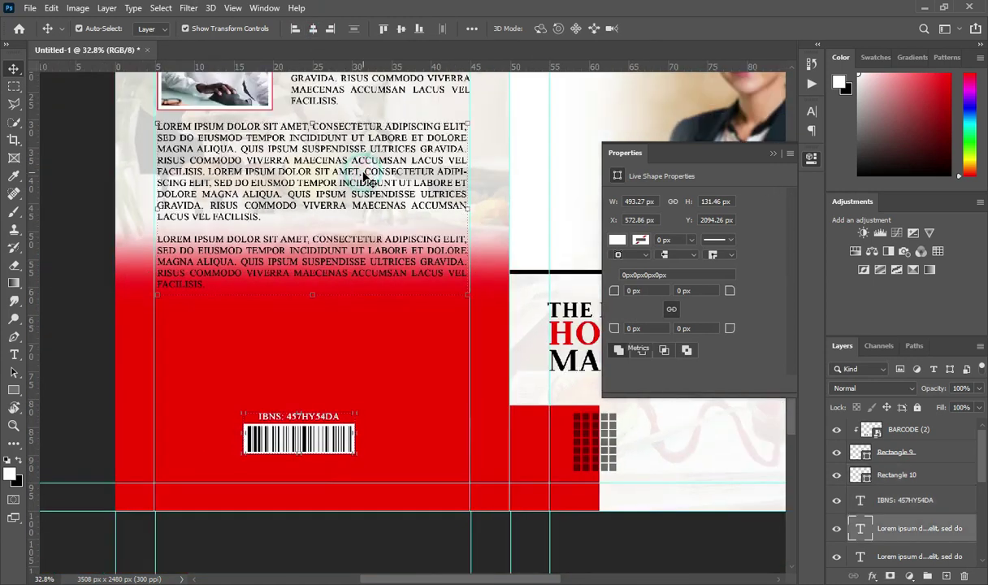
double_click(360, 173)
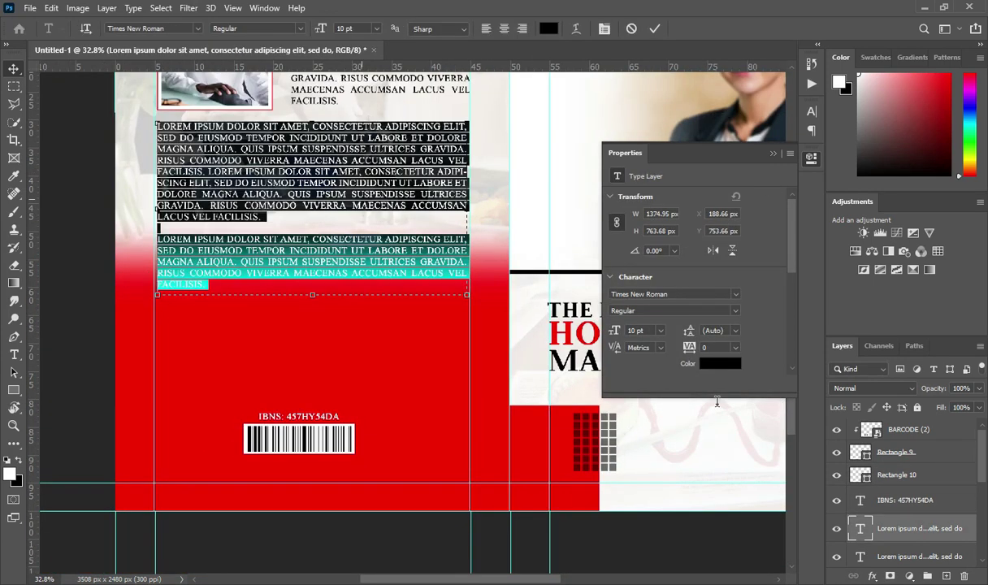
left_click(773, 155)
left_click(810, 112)
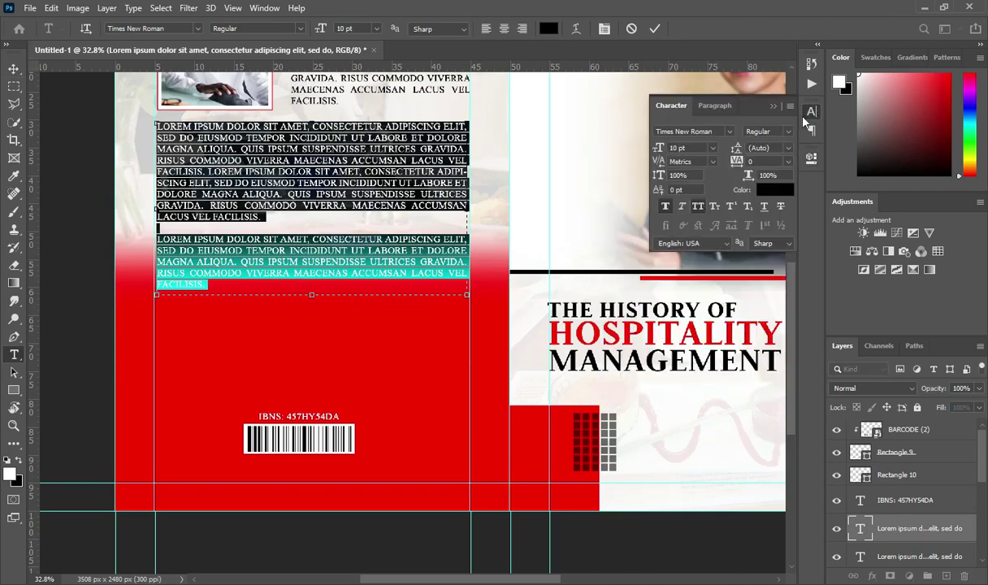
left_click(666, 207)
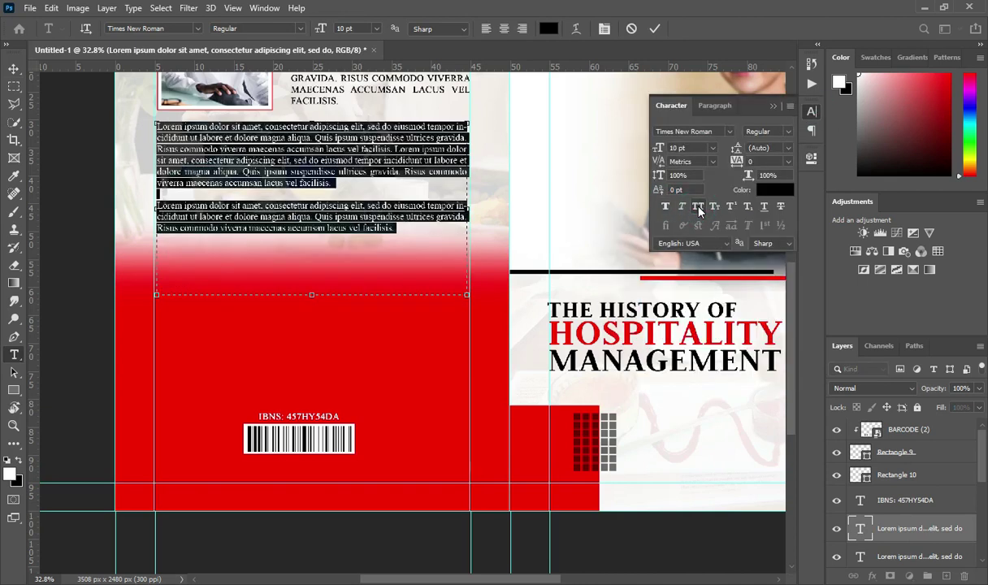
left_click(654, 29)
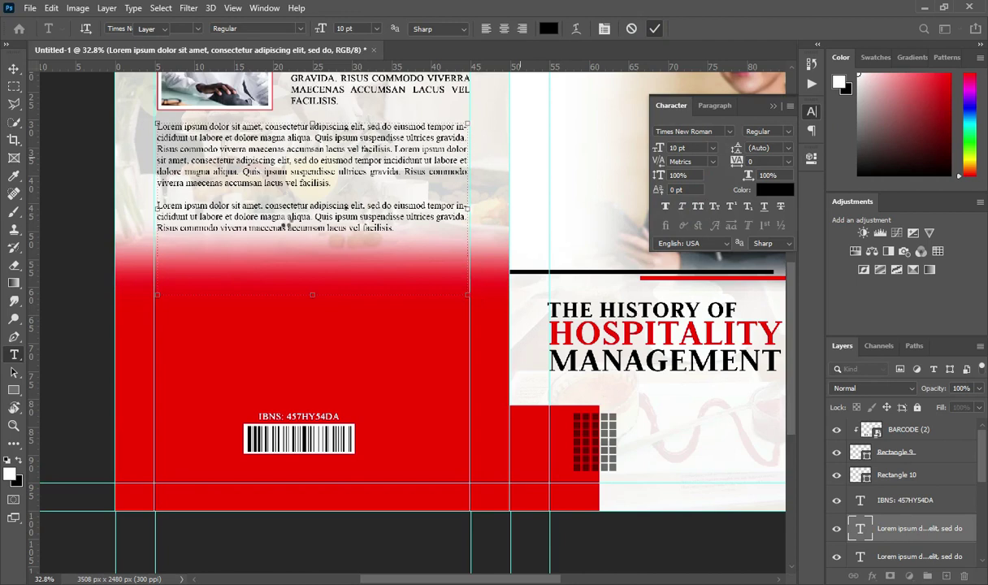
Set the lower back-cover paragraph to 11 pt
key("v")
scroll(317, 208, "up", 1)
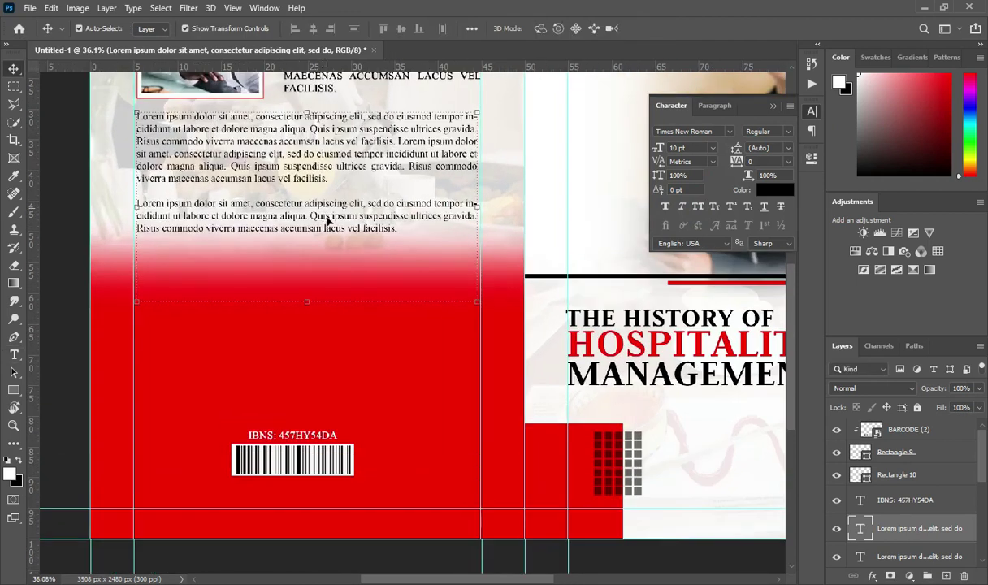
double_click(321, 208)
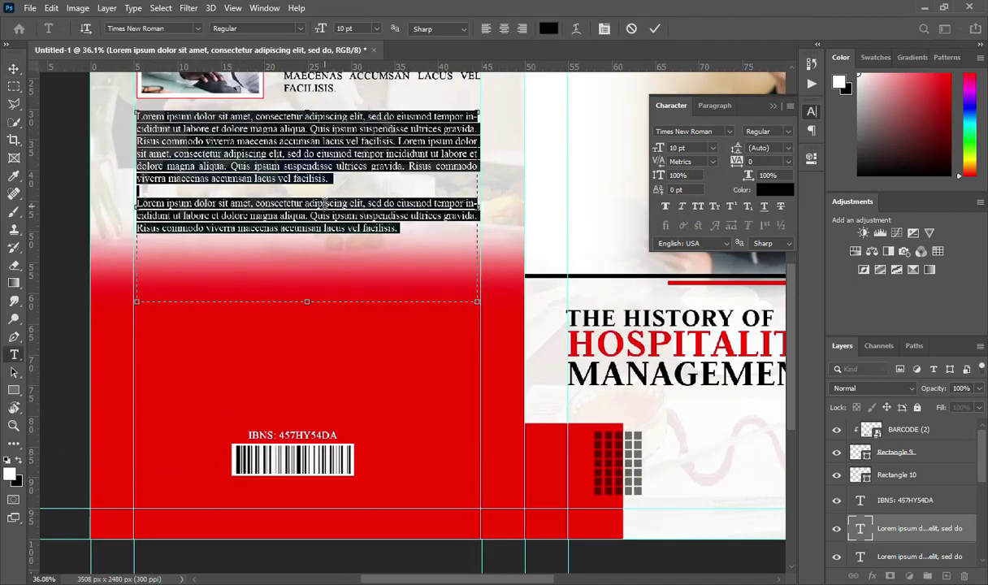
left_click(355, 29)
left_click(655, 29)
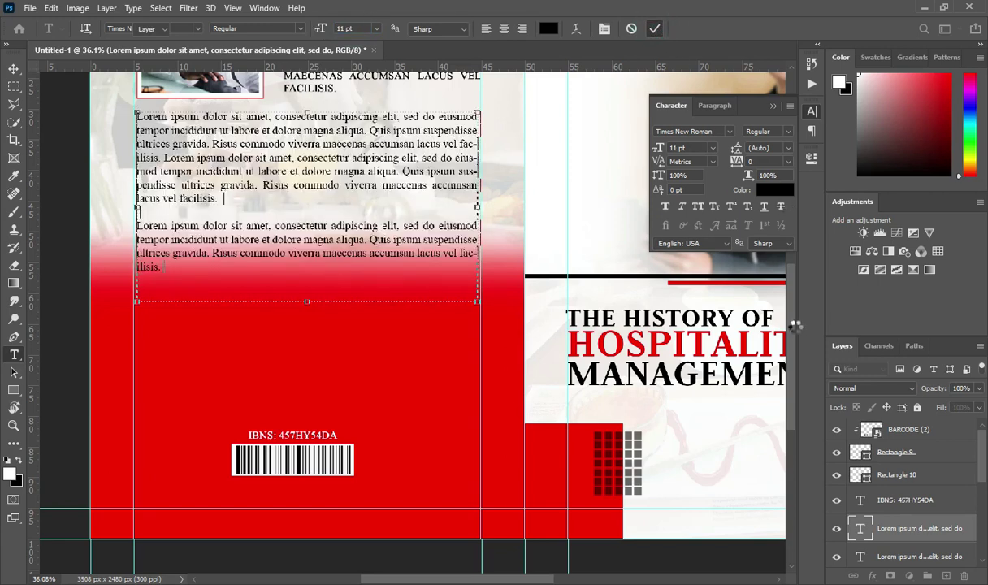
scroll(752, 276, "up", 3)
Turn off All Caps for the author bio and set it to 11 pt
left_click(373, 213)
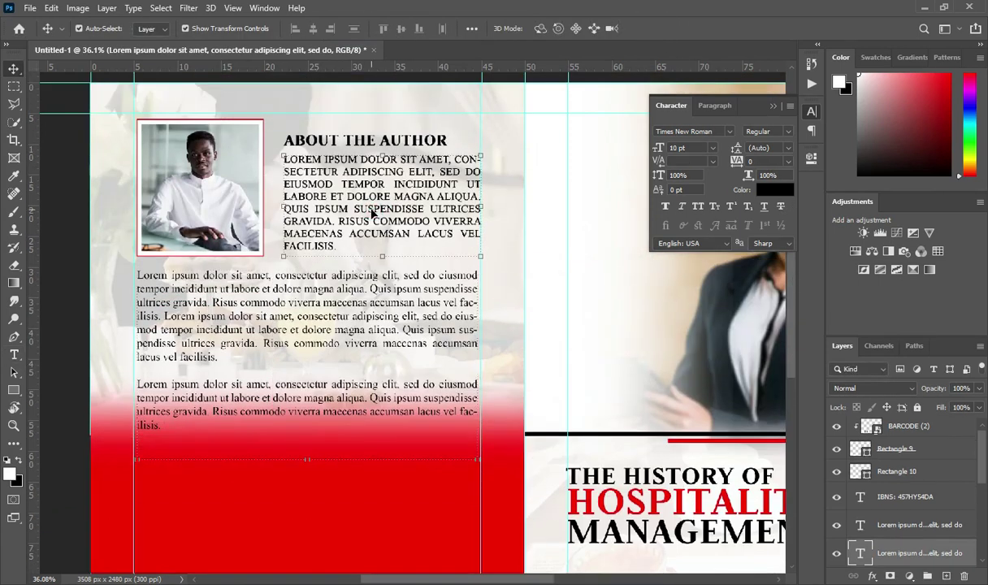
double_click(373, 213)
left_click(698, 205)
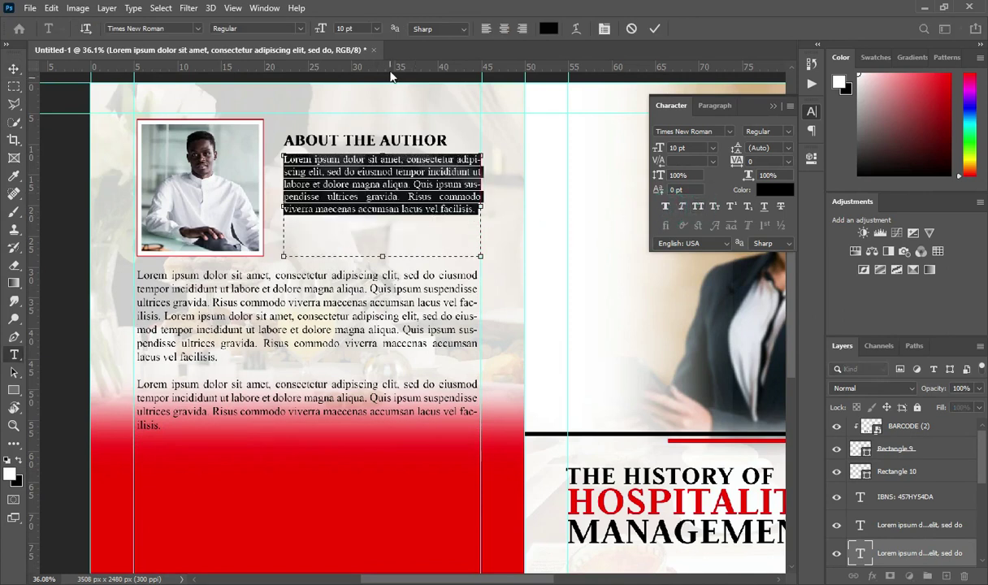
left_click(358, 28)
key("Return")
left_click(652, 30)
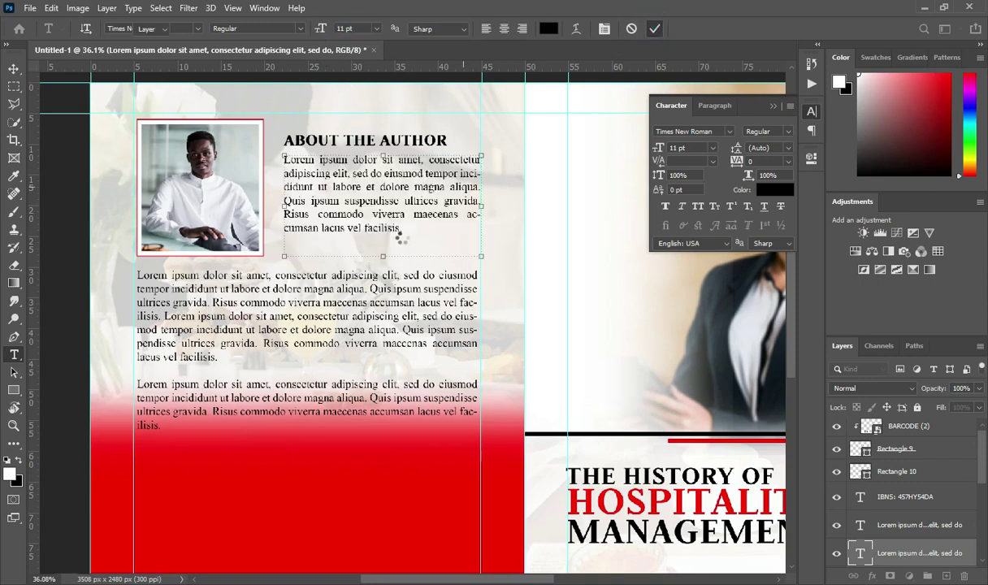
key("v")
scroll(425, 214, "down", 3)
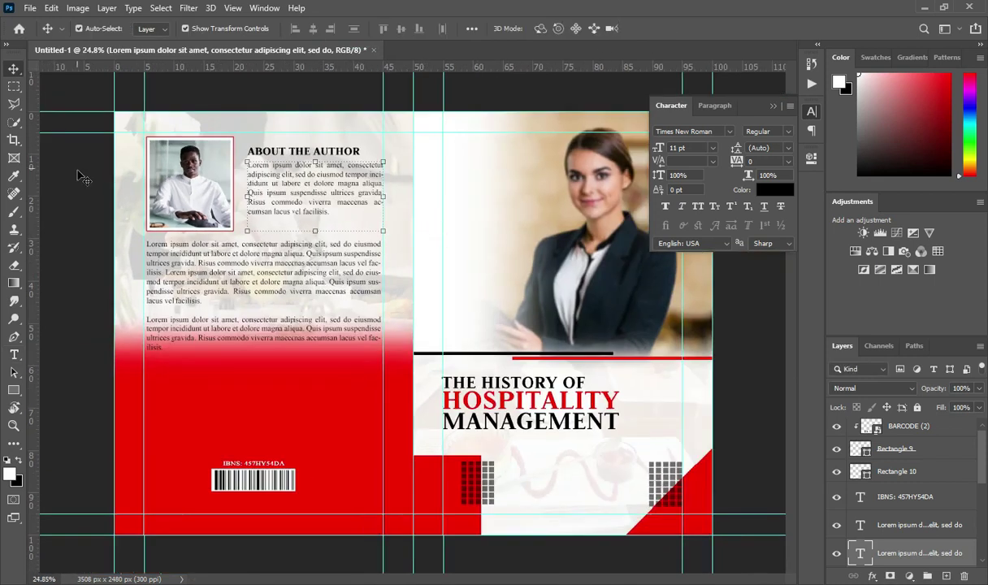
key("ctrl+0")
scroll(269, 453, "up", 3)
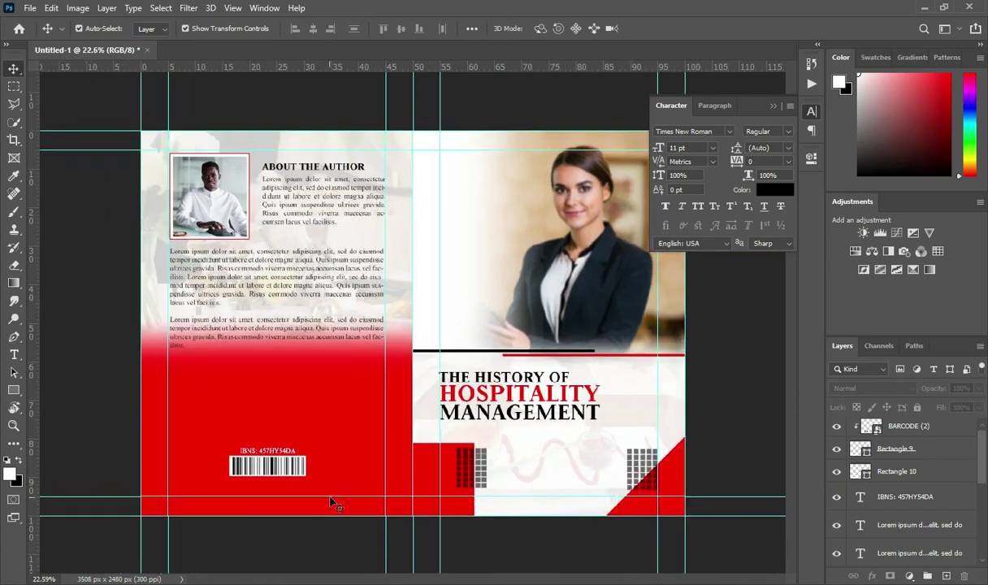
Duplicate the IBNS label layer and move the copy just below the barcode
scroll(167, 481, "up", 2)
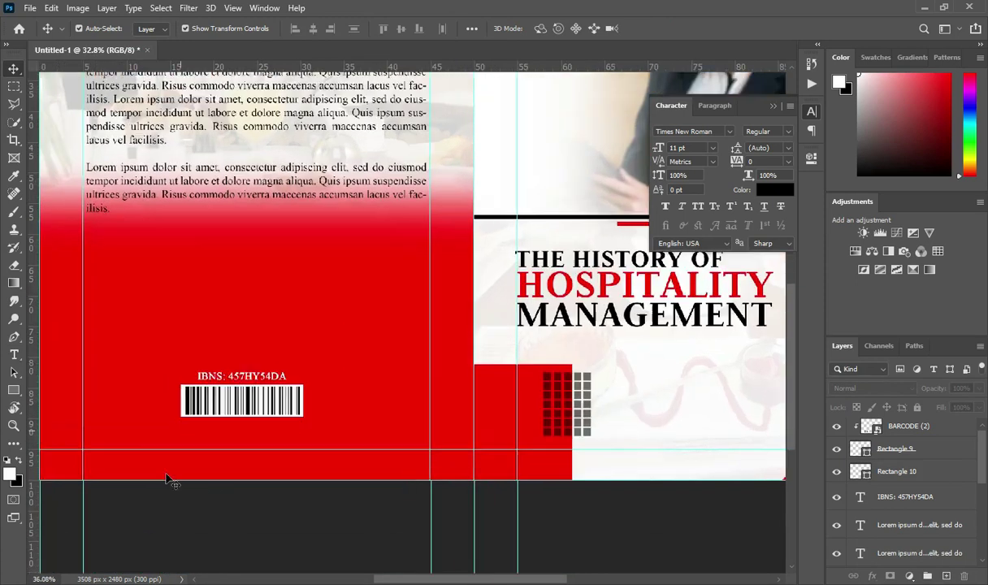
left_click(241, 363)
key("ctrl+j")
left_click_drag(882, 493, 882, 416)
left_click_drag(263, 368, 259, 418)
Retype the copy as 'SMART PRINTING PRESS' and drag a duplicate just beneath it
scroll(243, 418, "up", 3)
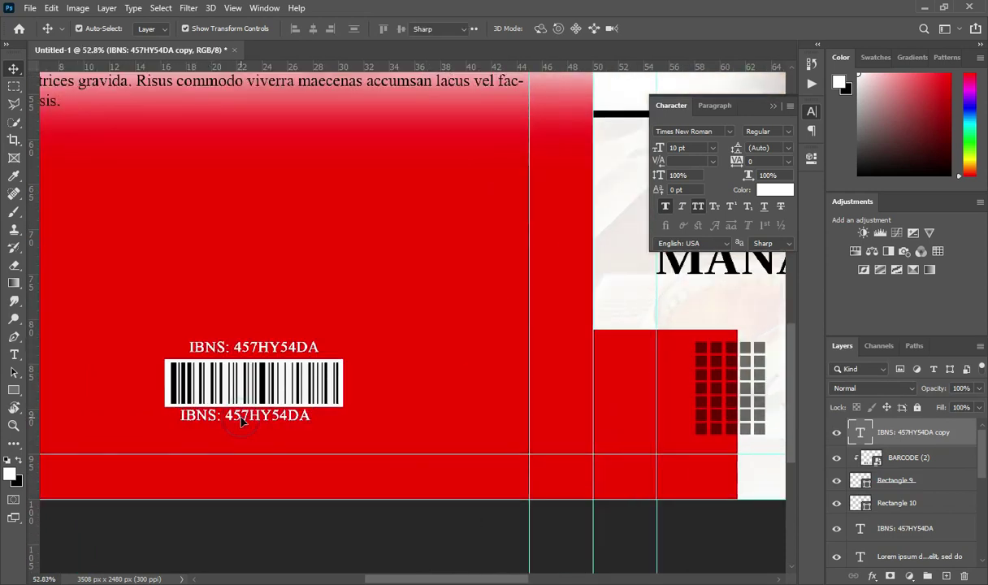
double_click(241, 416)
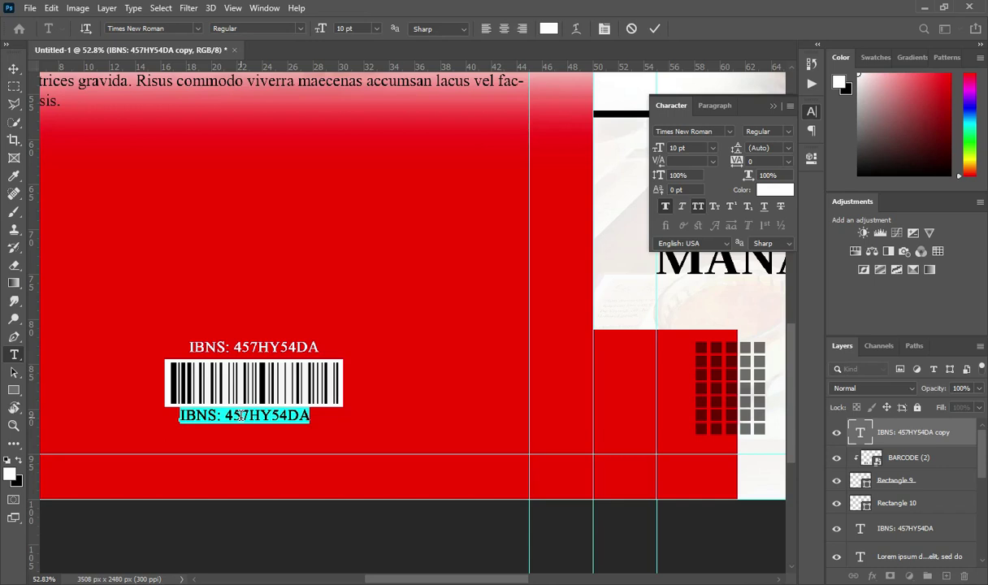
type("MAR")
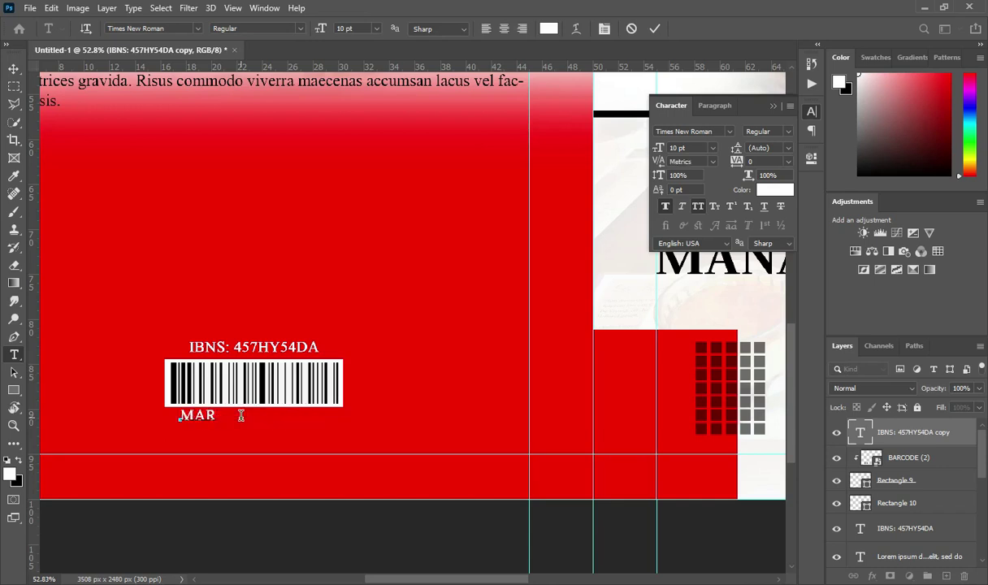
key("BackSpace")
key("BackSpace")
key("BackSpace")
type("SMART")
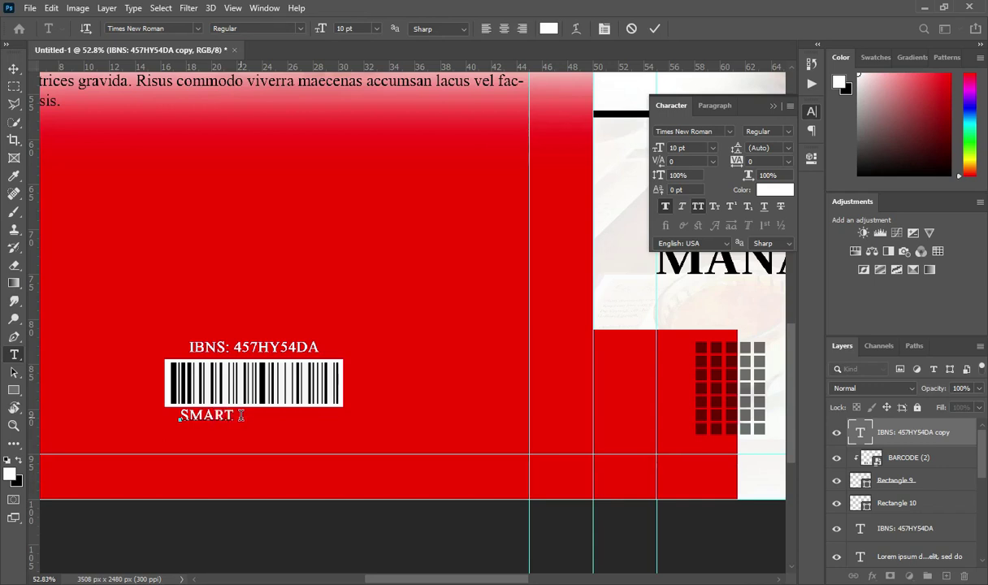
type(" PRINTING PRESS")
left_click(654, 29)
key("v")
left_click_drag(285, 418, 303, 432)
Replace the duplicated line's text with the publisher's two phone numbers
double_click(272, 427)
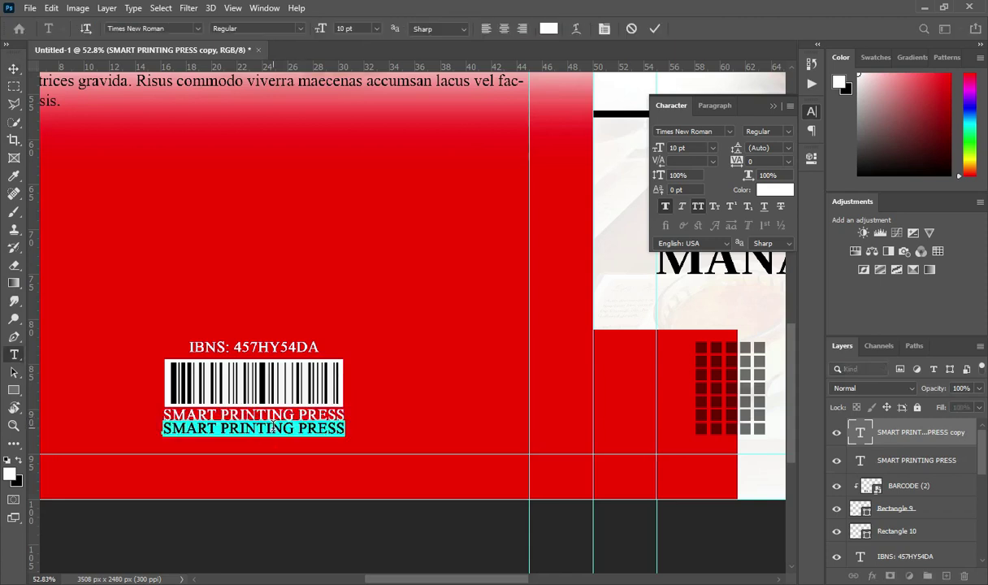
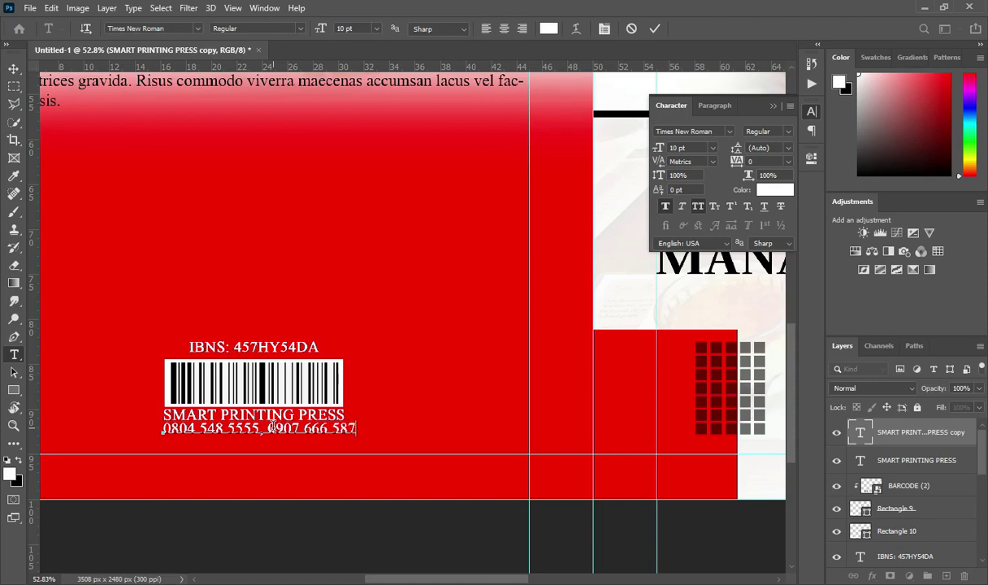
left_click(655, 29)
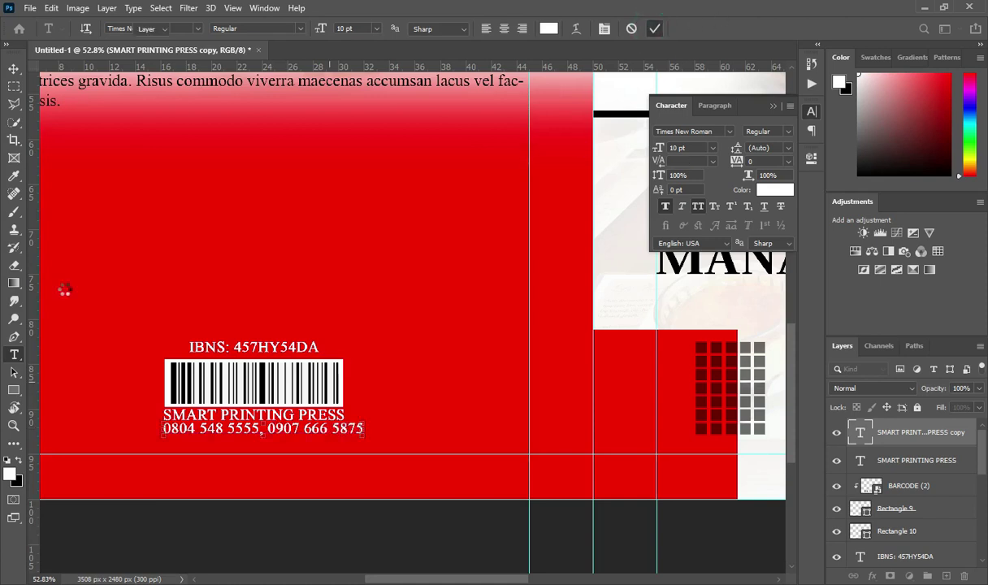
Scale the phone-number line to about 90% so it fits under the barcode
key("v")
left_click_drag(363, 429, 343, 428)
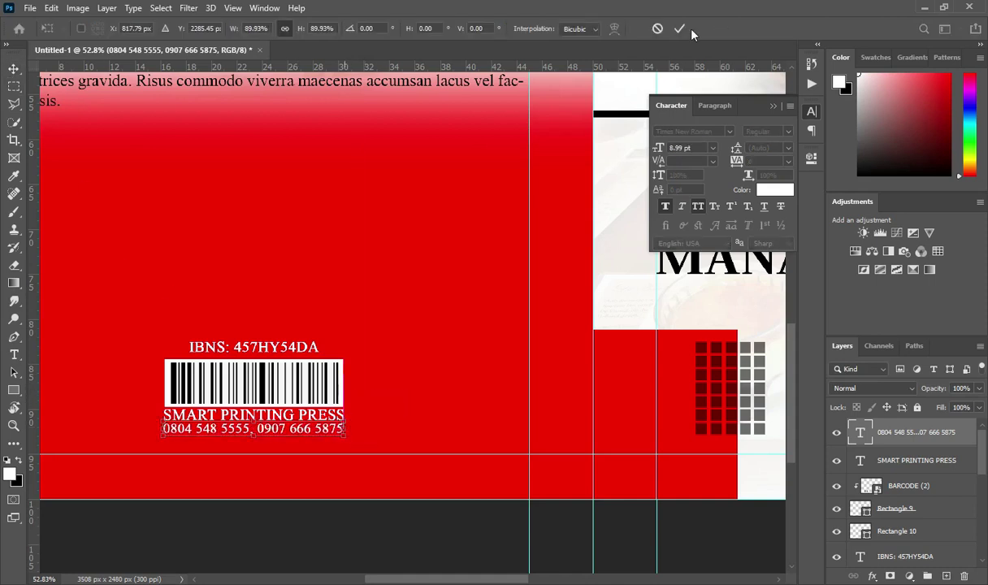
scroll(398, 233, "down", 3)
key("Return")
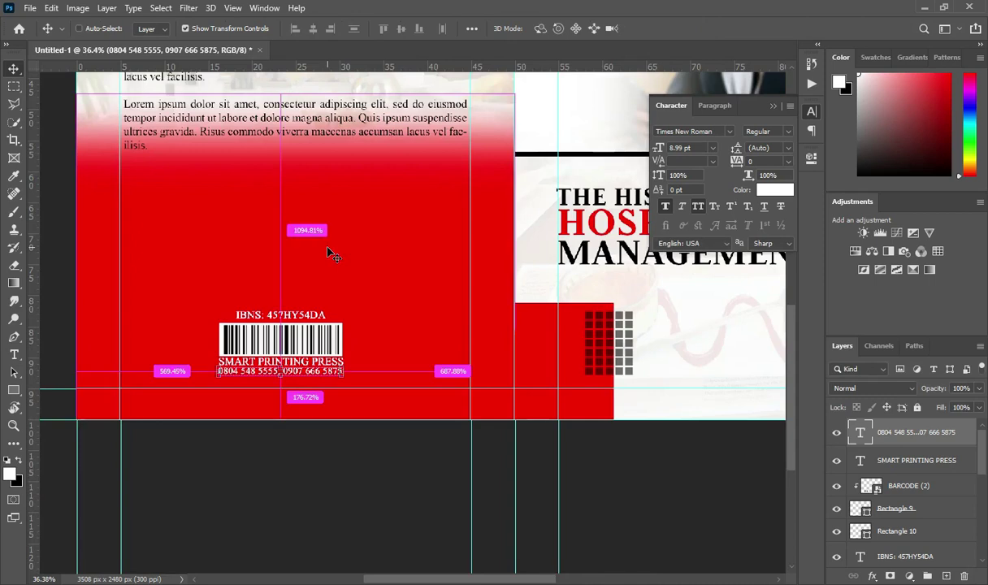
scroll(329, 252, "down", 3)
Group the barcode block layers, from the phone numbers down, into one group
left_click(773, 106)
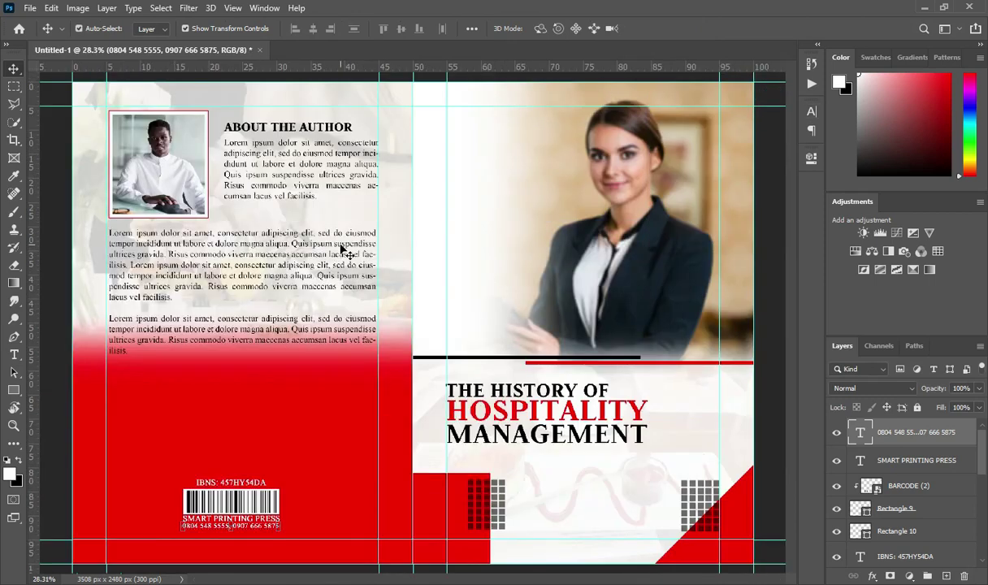
scroll(455, 309, "down", 2)
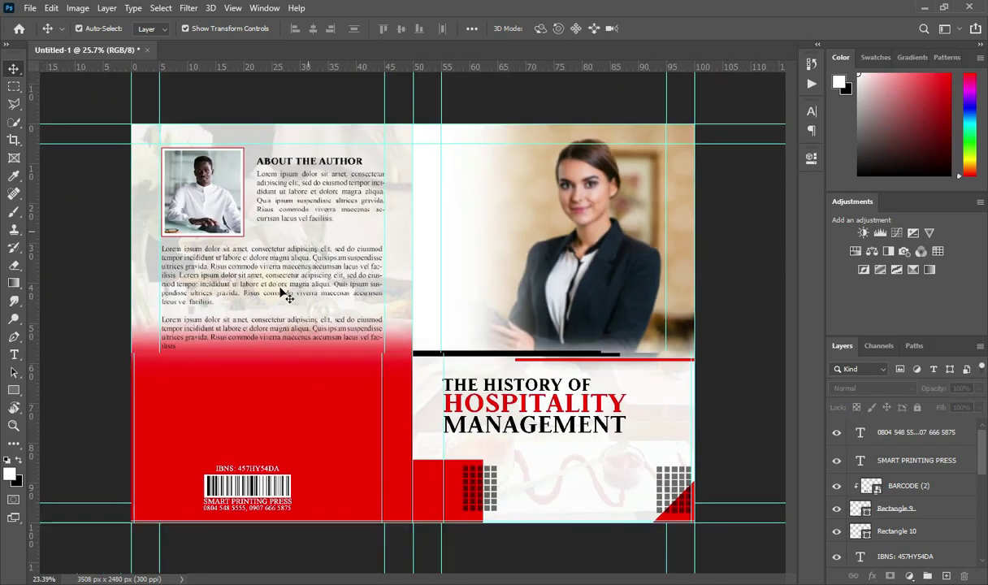
left_click(910, 435)
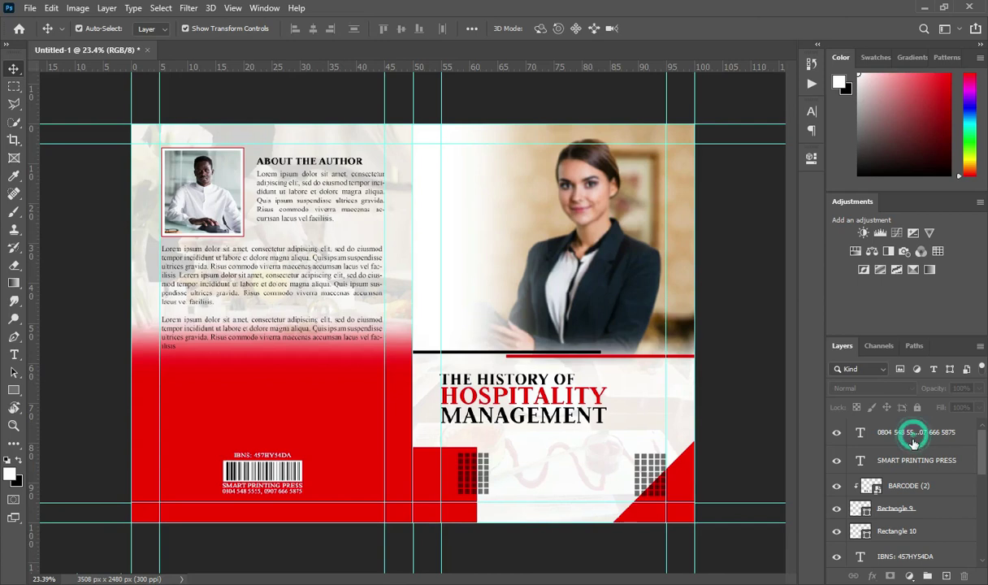
left_click(904, 533, "shift")
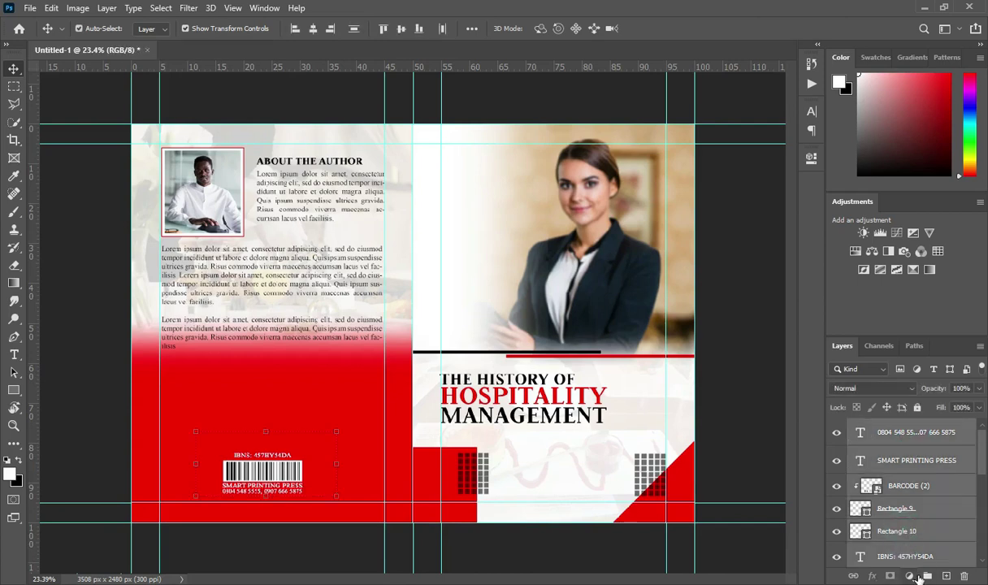
key("ctrl+g")
Group all back-cover layers, from Group 2 to Rectangle 6, into one folder
scroll(915, 459, "down", 1)
scroll(886, 434, "down", 3)
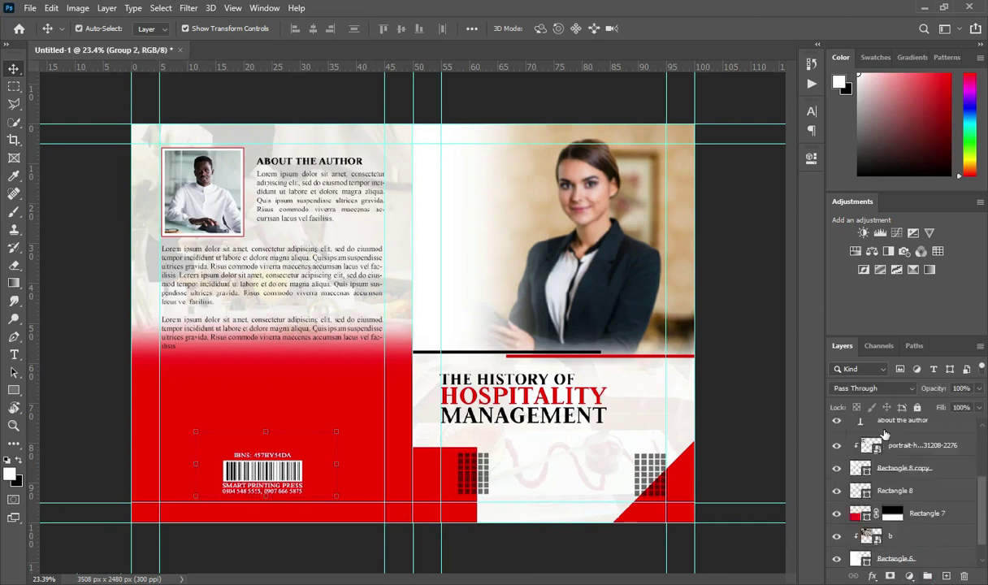
left_click(905, 514)
scroll(910, 488, "up", 3)
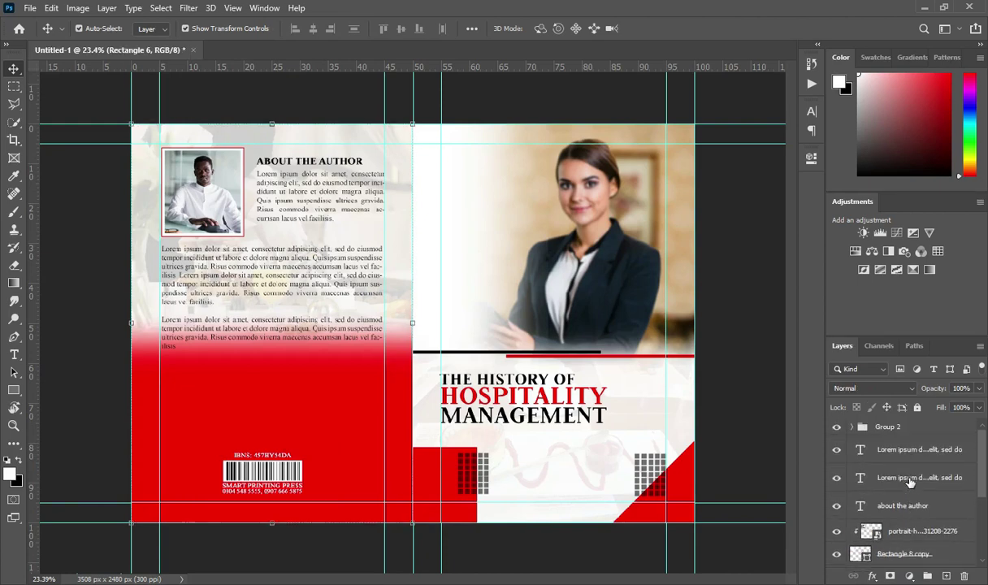
left_click(857, 424, "shift")
left_click(927, 576)
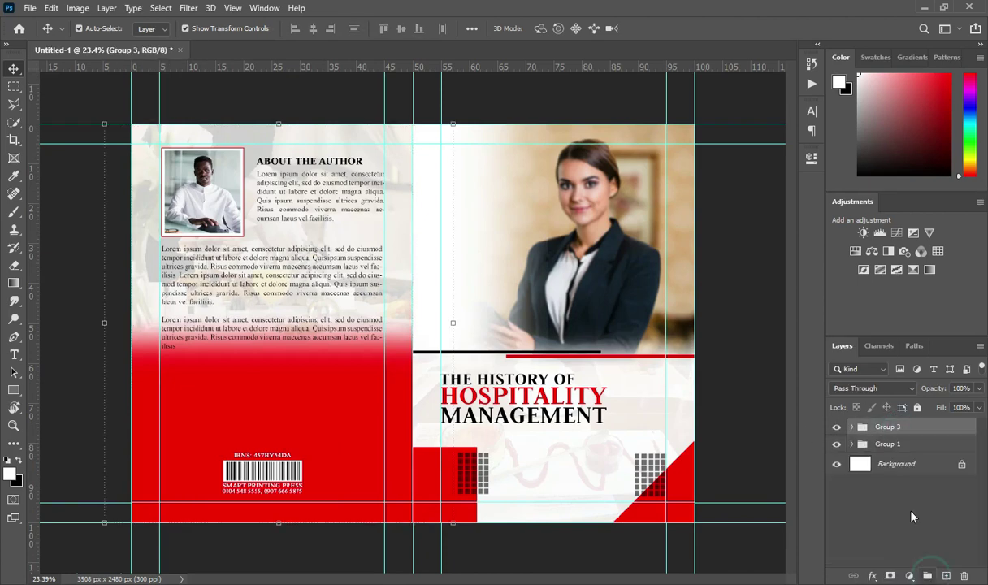
Rename the new group BACK COVER and Group 1 FRONT COVER
double_click(884, 429)
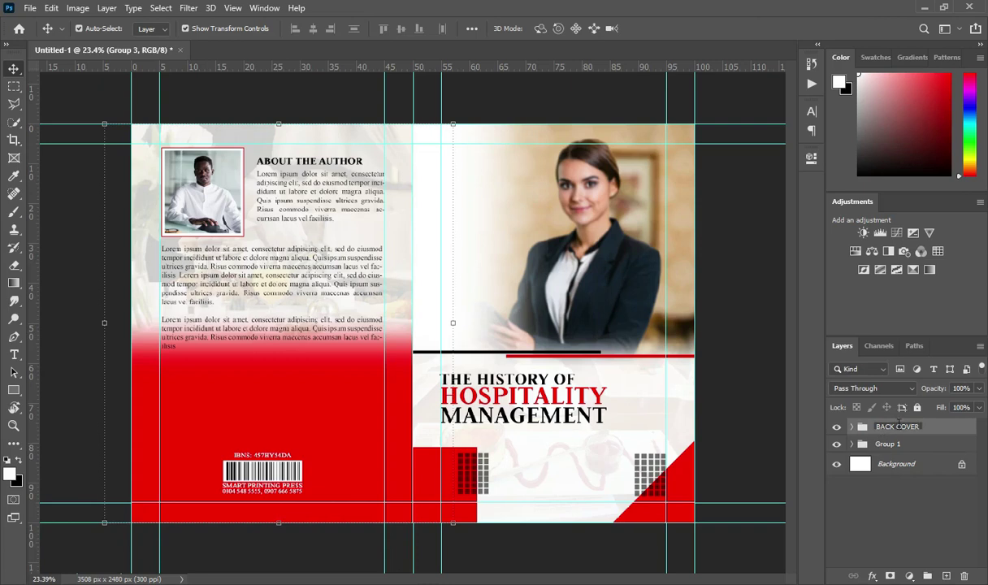
left_click(891, 444)
double_click(889, 443)
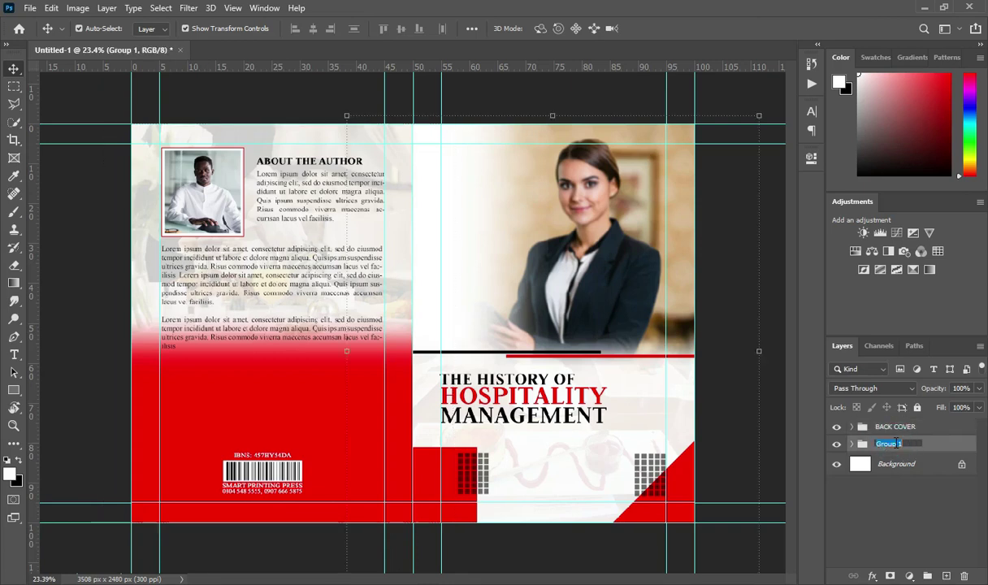
type("FRONT COVER")
key("Return")
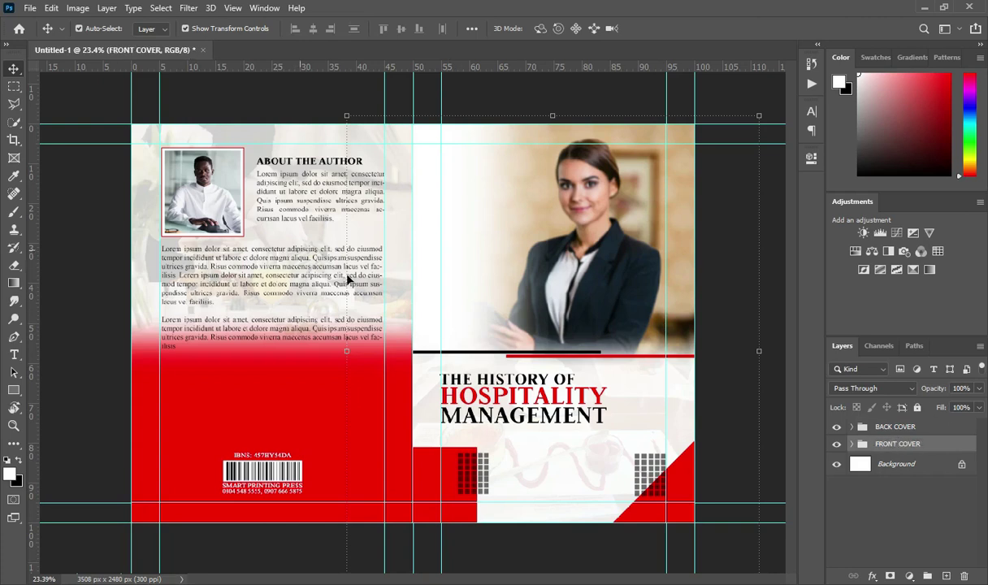
left_click(579, 86)
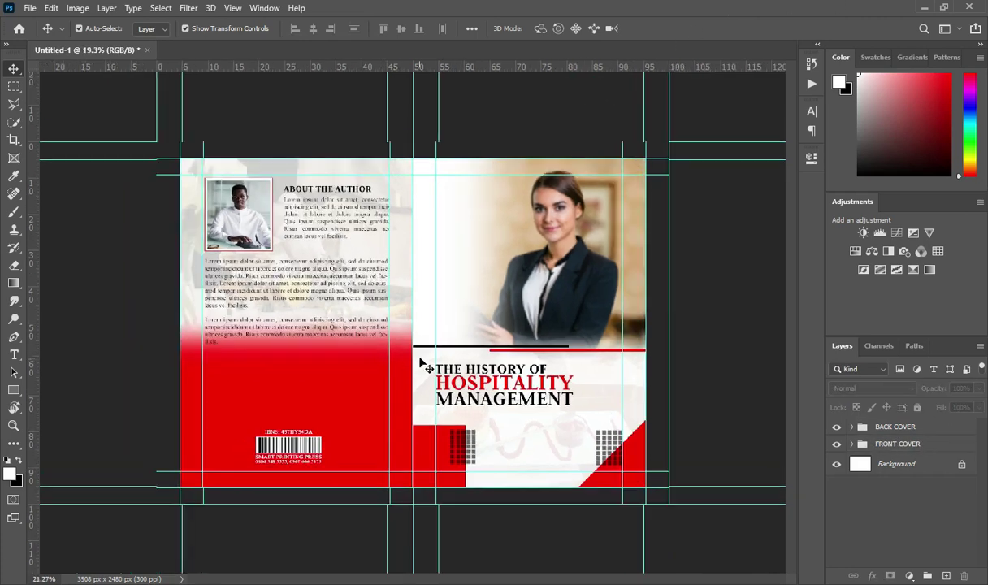